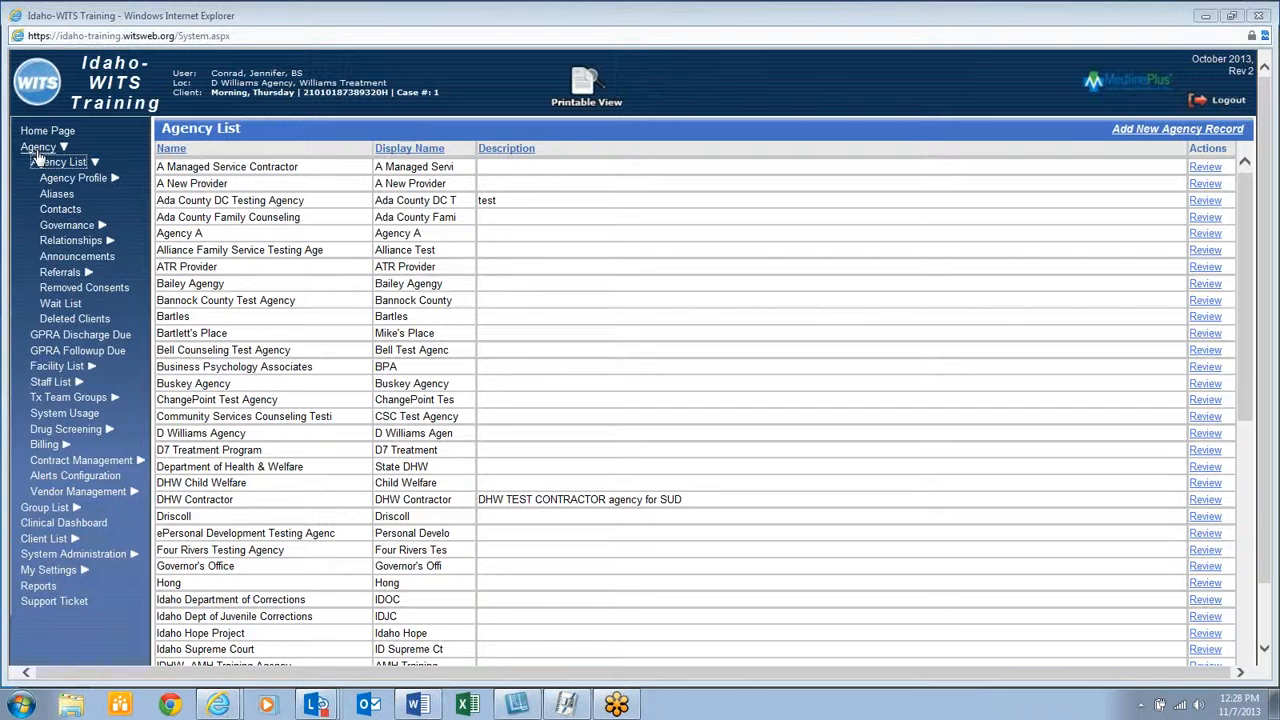
# Search Agency > Referrals In for the last name 'morning'
pyautogui.click(74, 276)
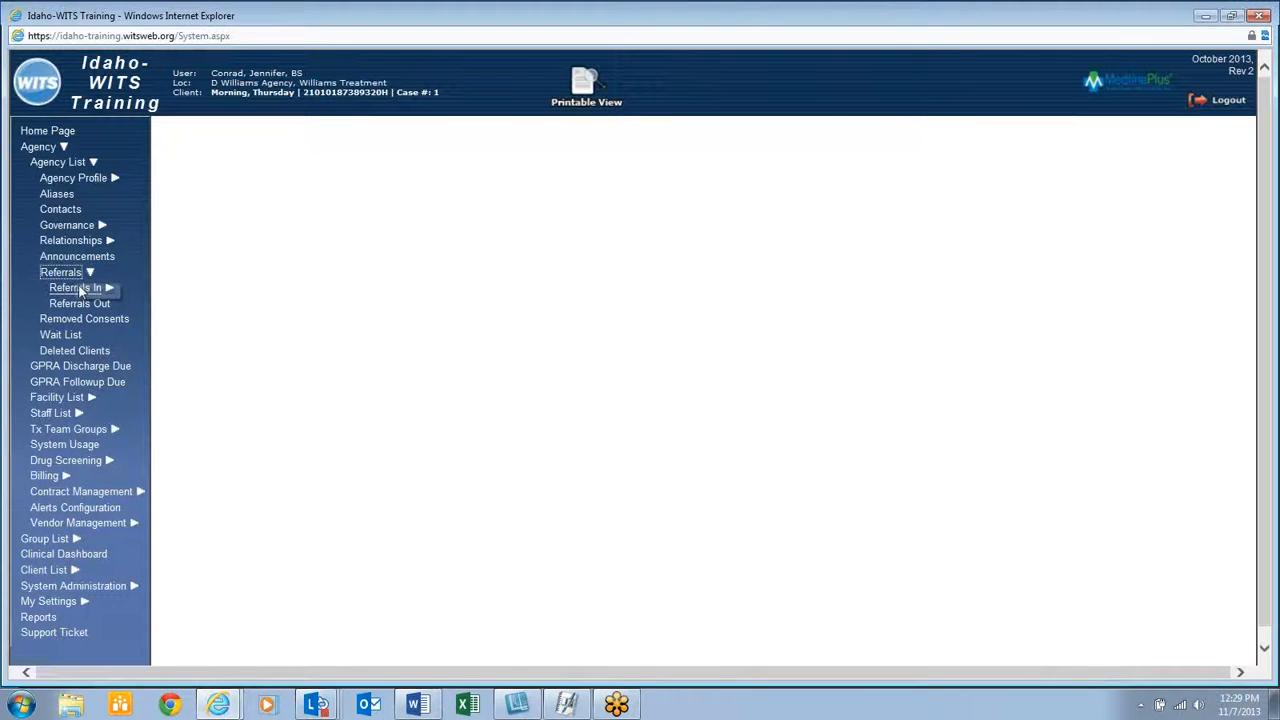
pyautogui.click(82, 304)
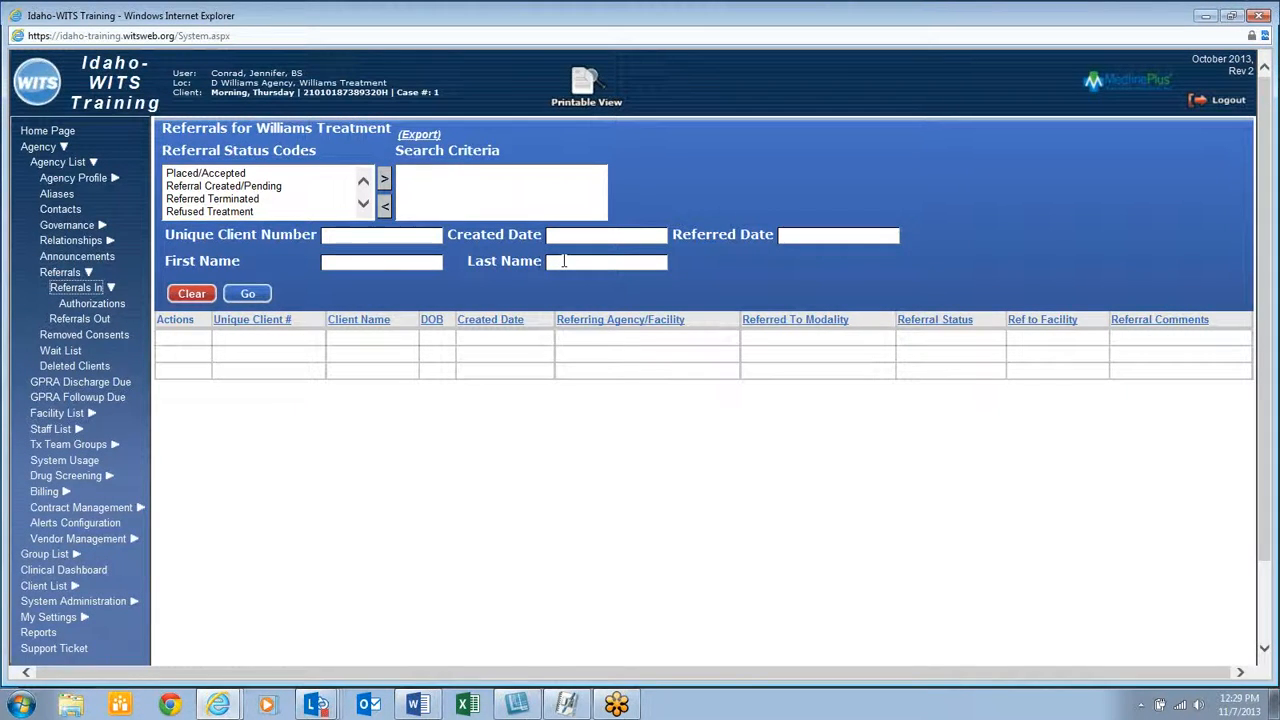
pyautogui.click(562, 262)
pyautogui.write('morning')
pyautogui.press('Return')
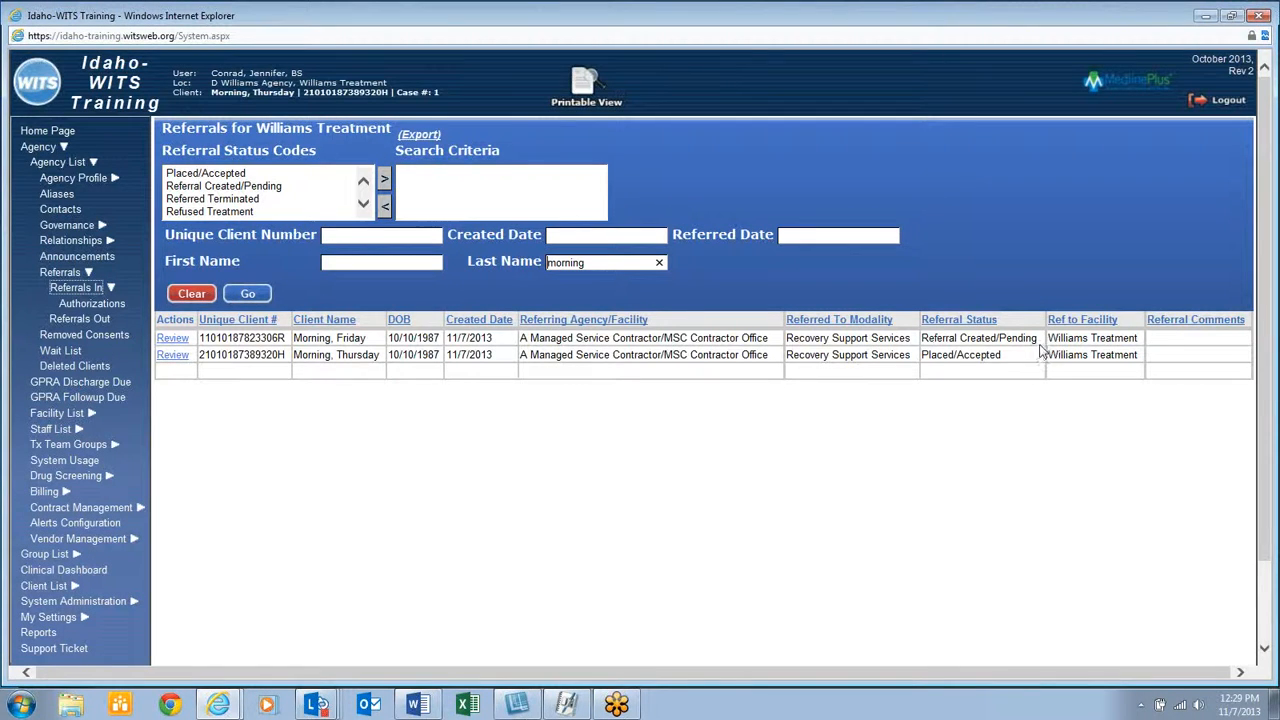
# Review the pending ATR 3 referral, set its status to Placed/Accepted, and finish
pyautogui.click(173, 339)
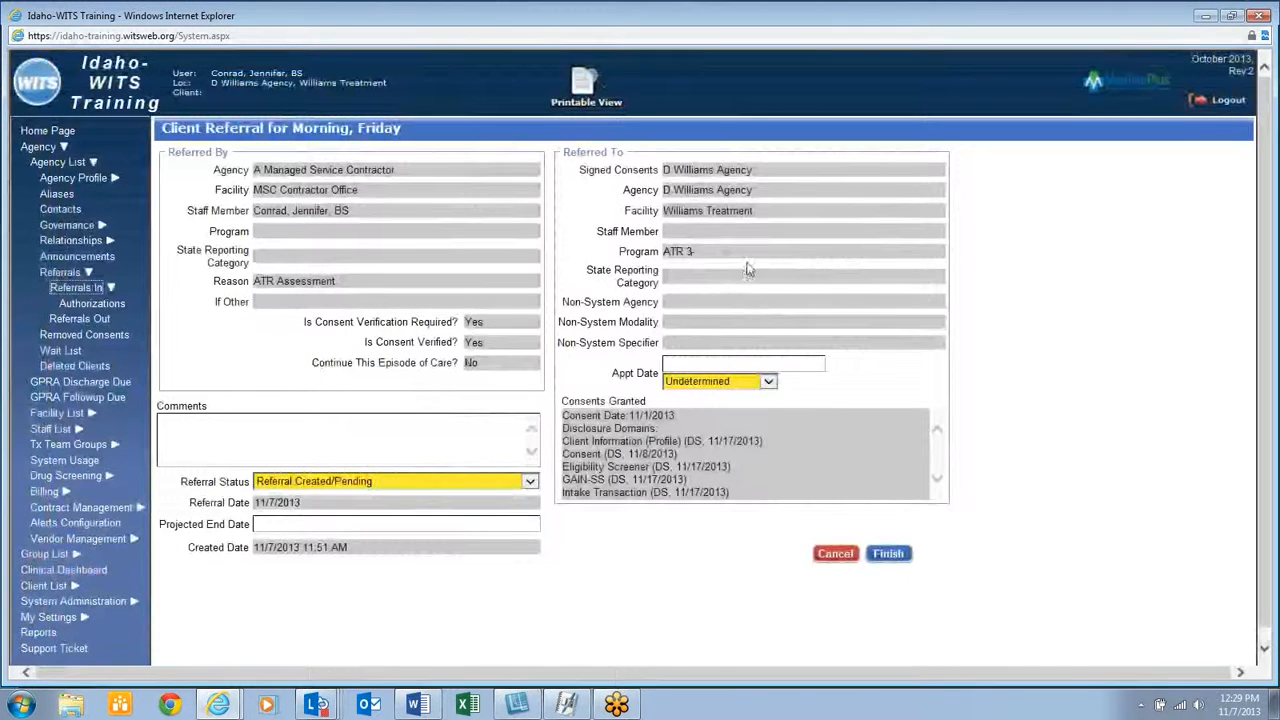
pyautogui.moveTo(726, 254); pyautogui.dragTo(651, 256)
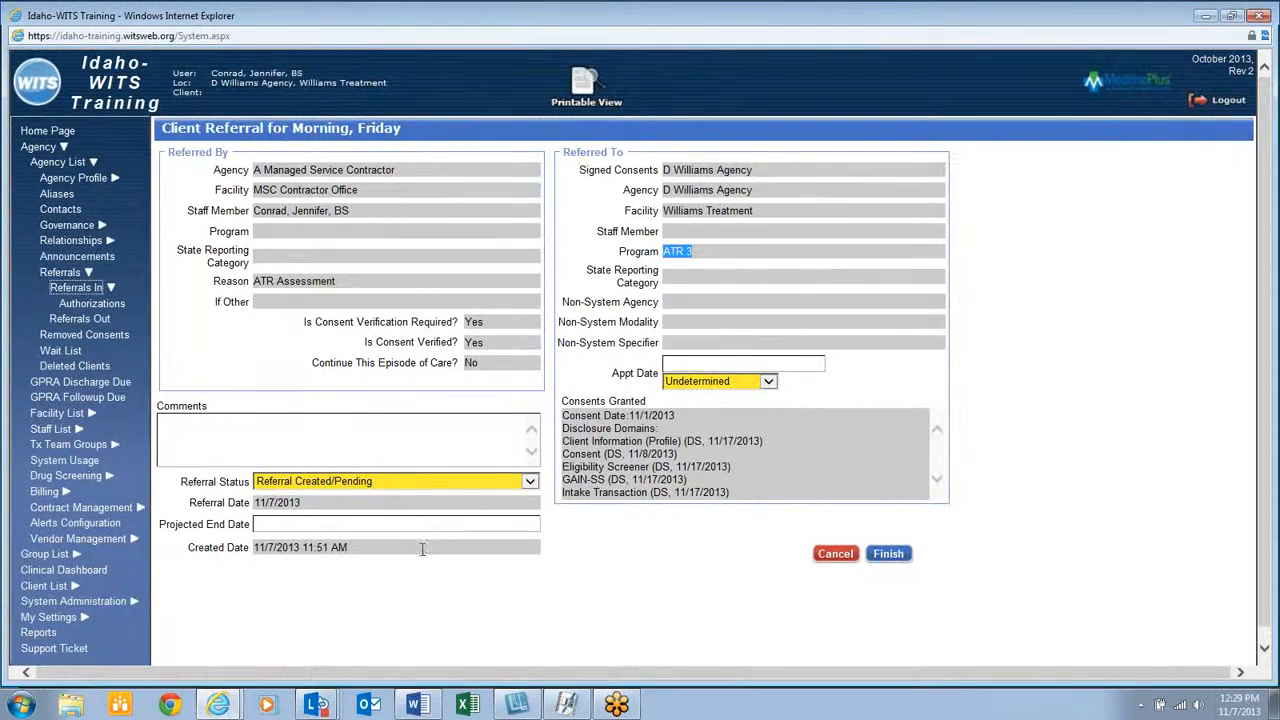
pyautogui.click(425, 484)
pyautogui.click(416, 461)
pyautogui.click(907, 560)
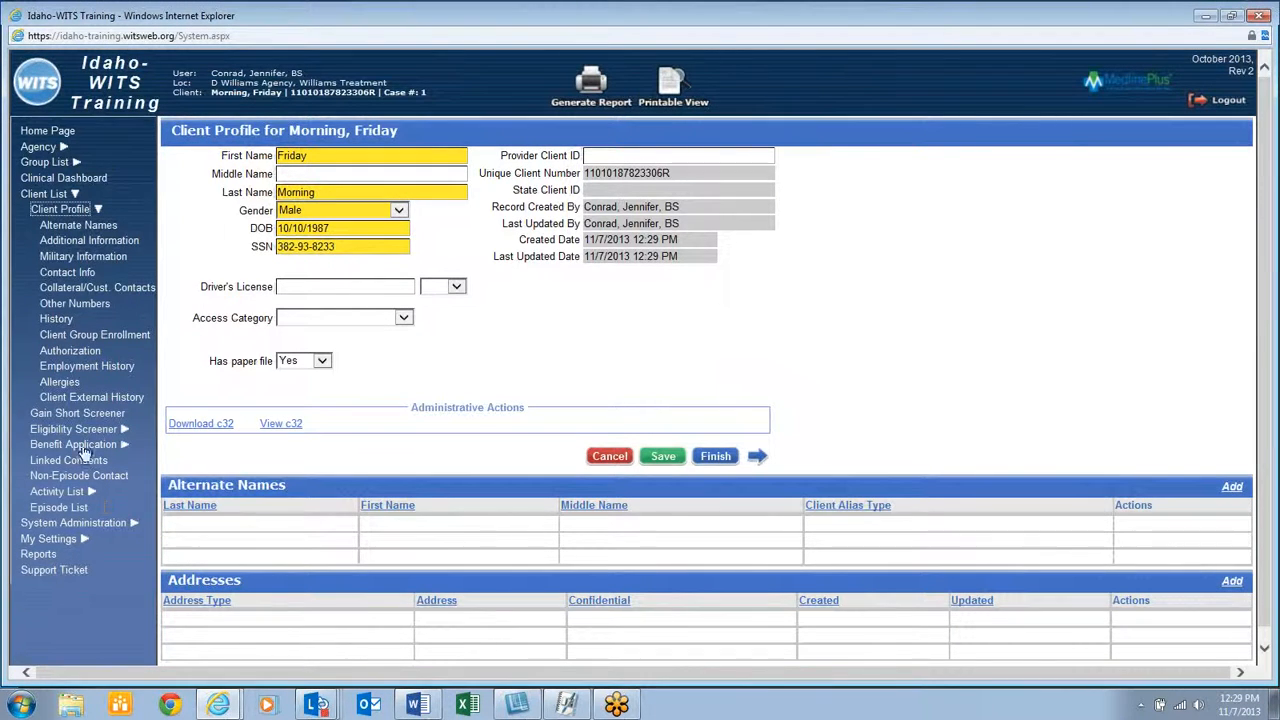
# Check the ATR 3 group enrollment, authorizations and intake transaction, then view the empty GPRA list
pyautogui.click(85, 337)
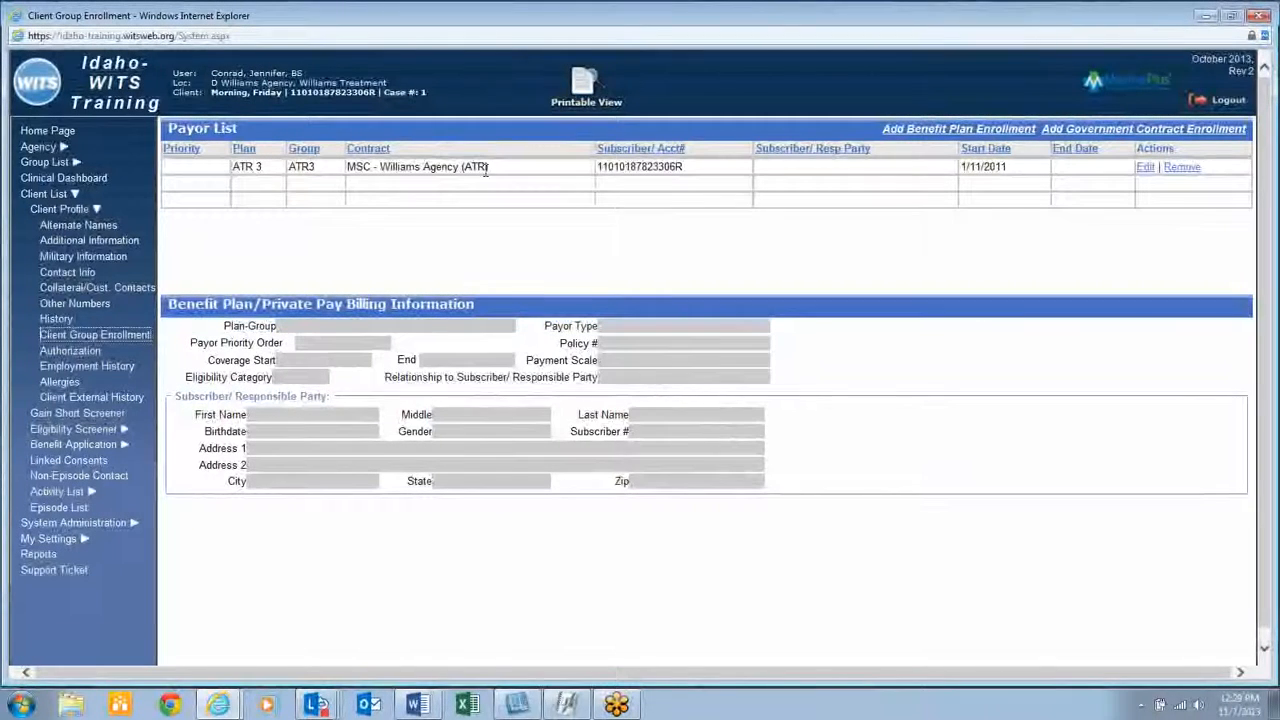
pyautogui.click(89, 355)
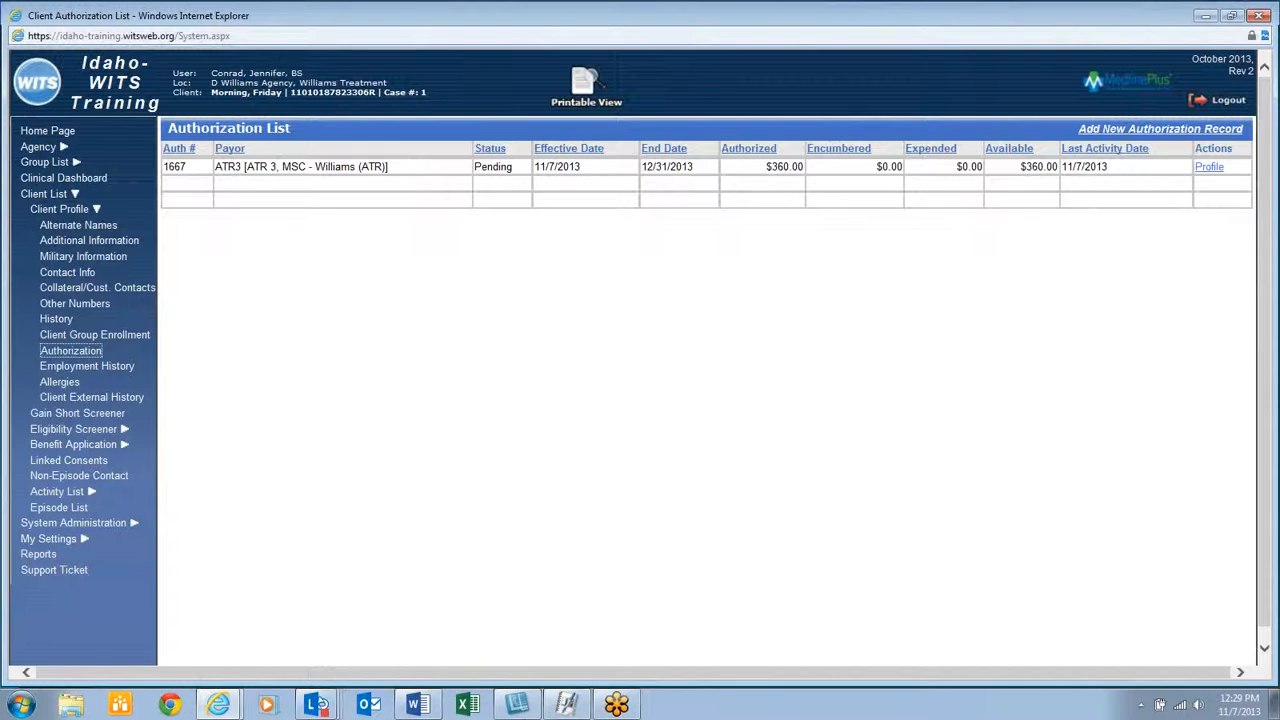
pyautogui.click(58, 492)
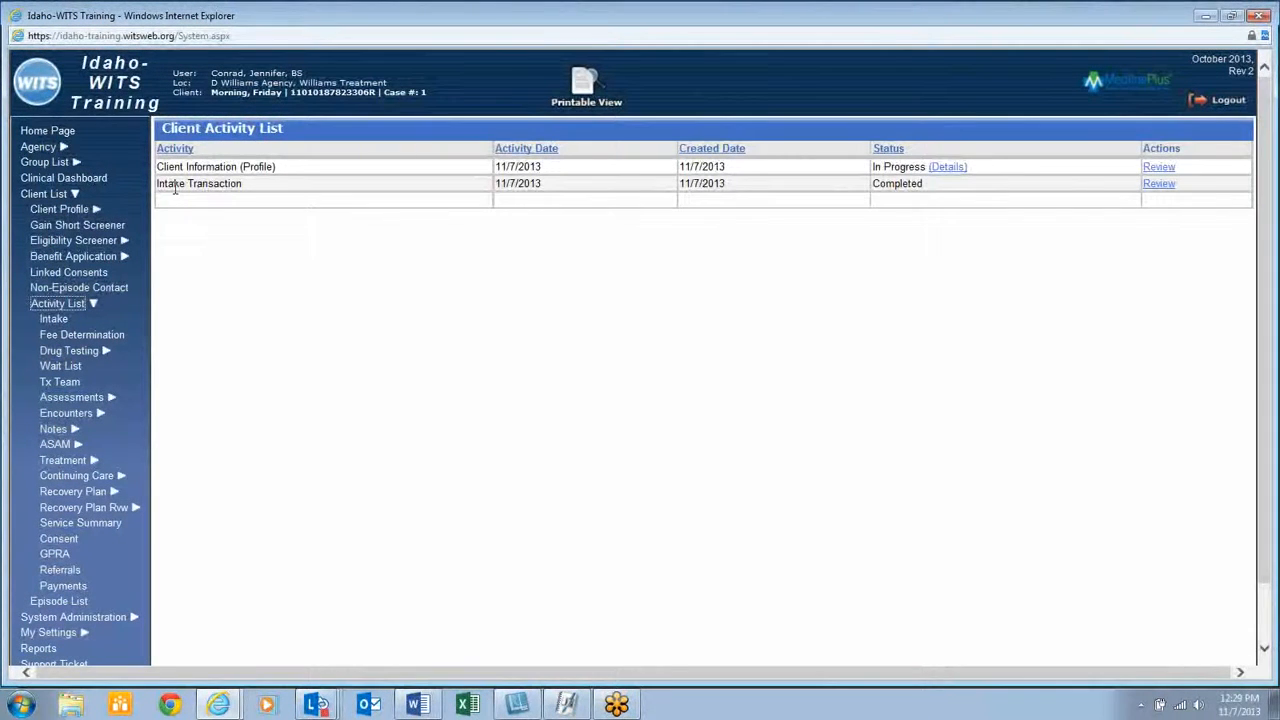
pyautogui.click(1158, 184)
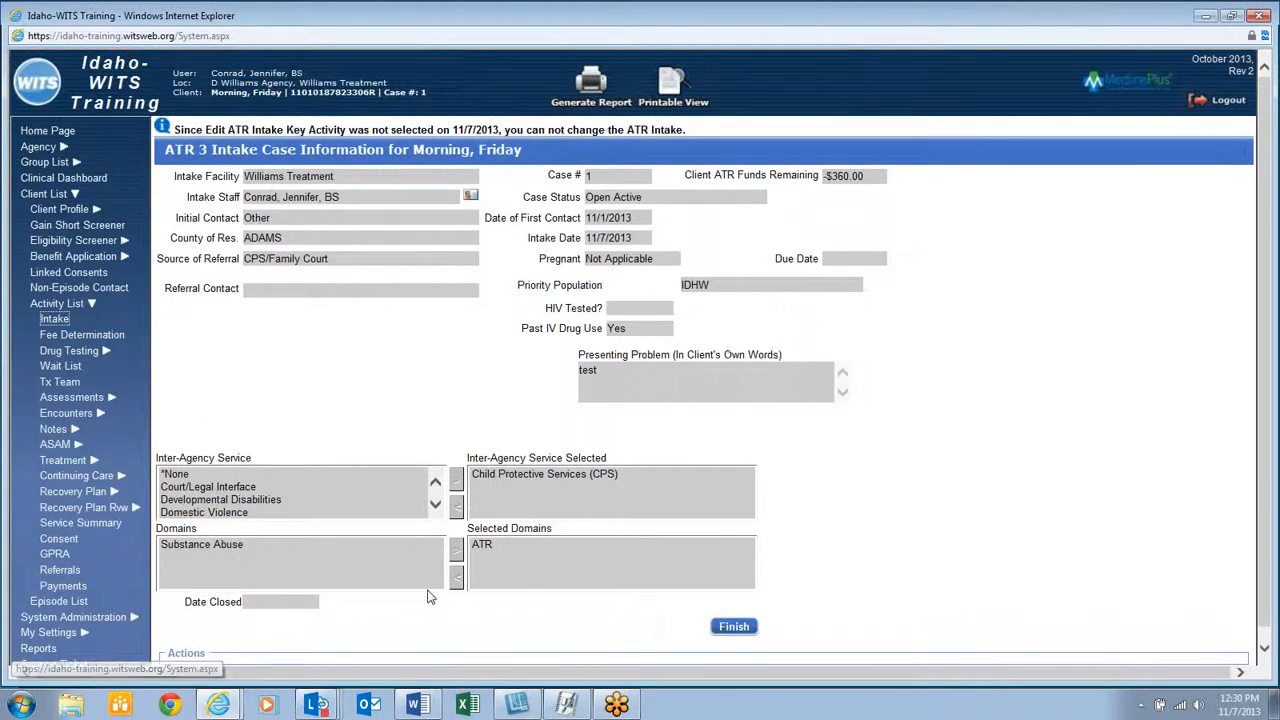
pyautogui.click(55, 555)
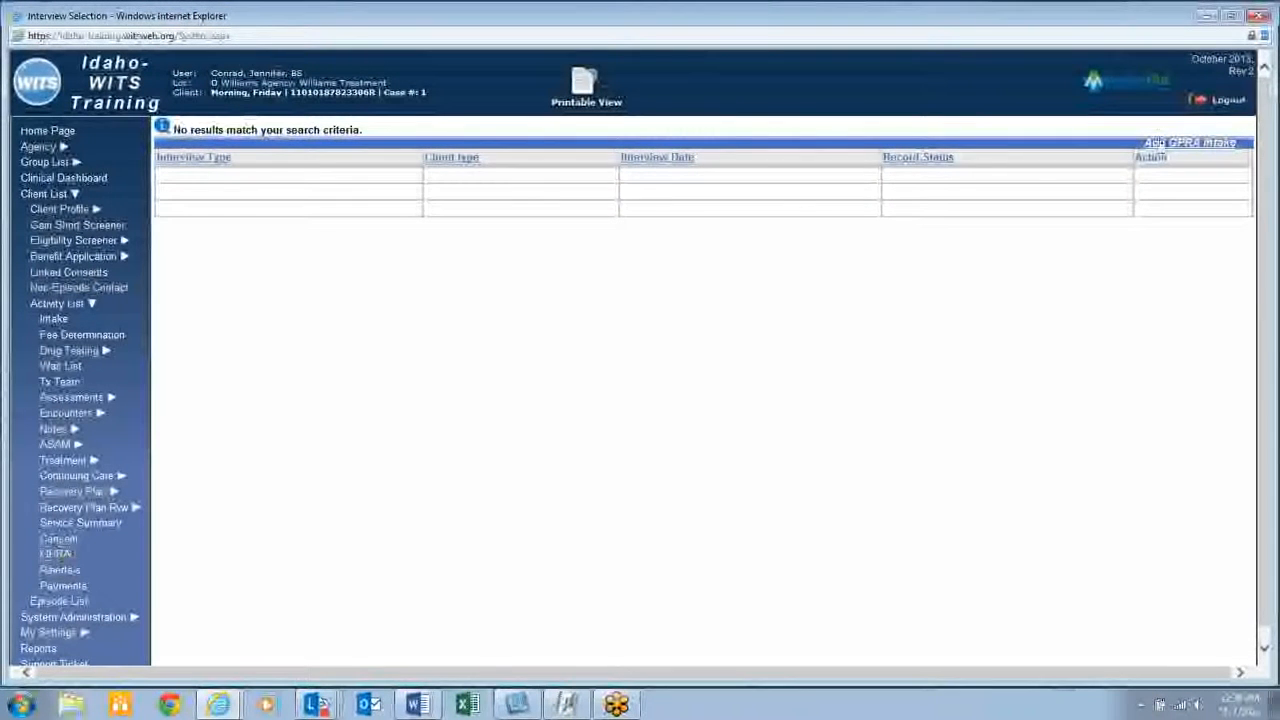
# Add a GPRA intake: Treatment Client, dated 11/7/13, methamphetamine No, co-occurring No
pyautogui.click(1193, 146)
pyautogui.click(800, 183)
pyautogui.click(780, 197)
pyautogui.click(767, 250)
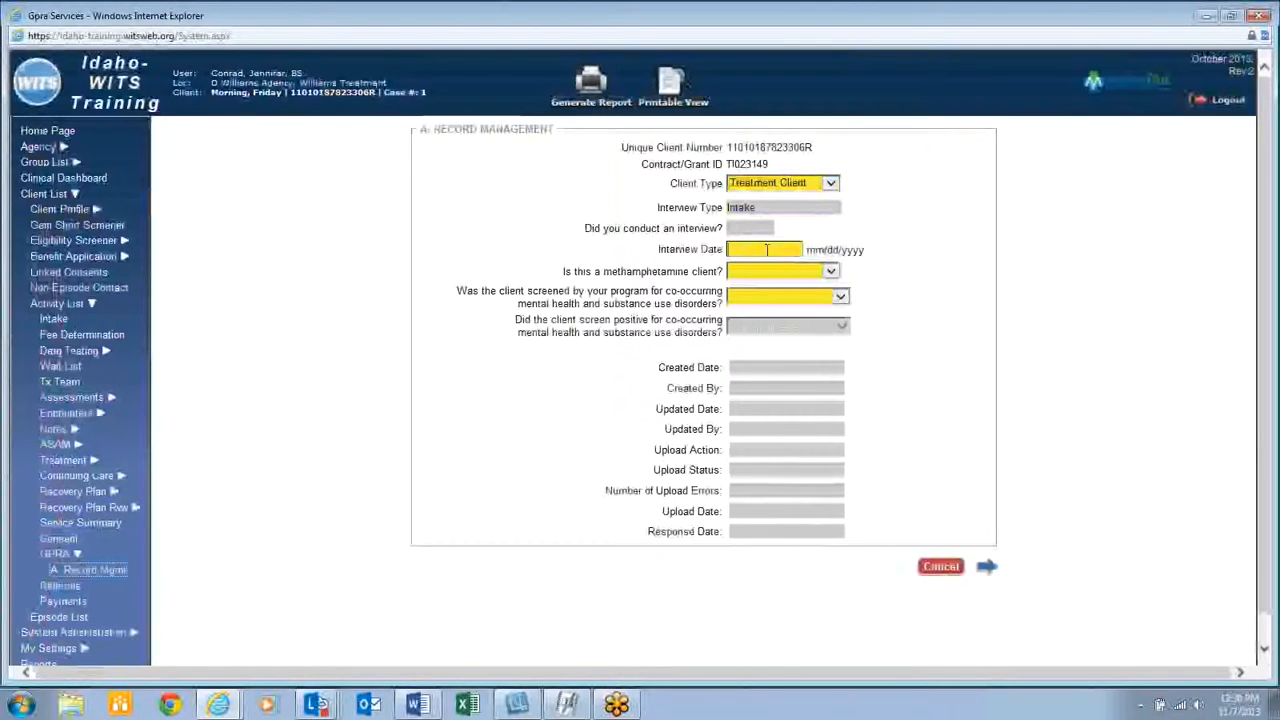
pyautogui.write('11/7/13')
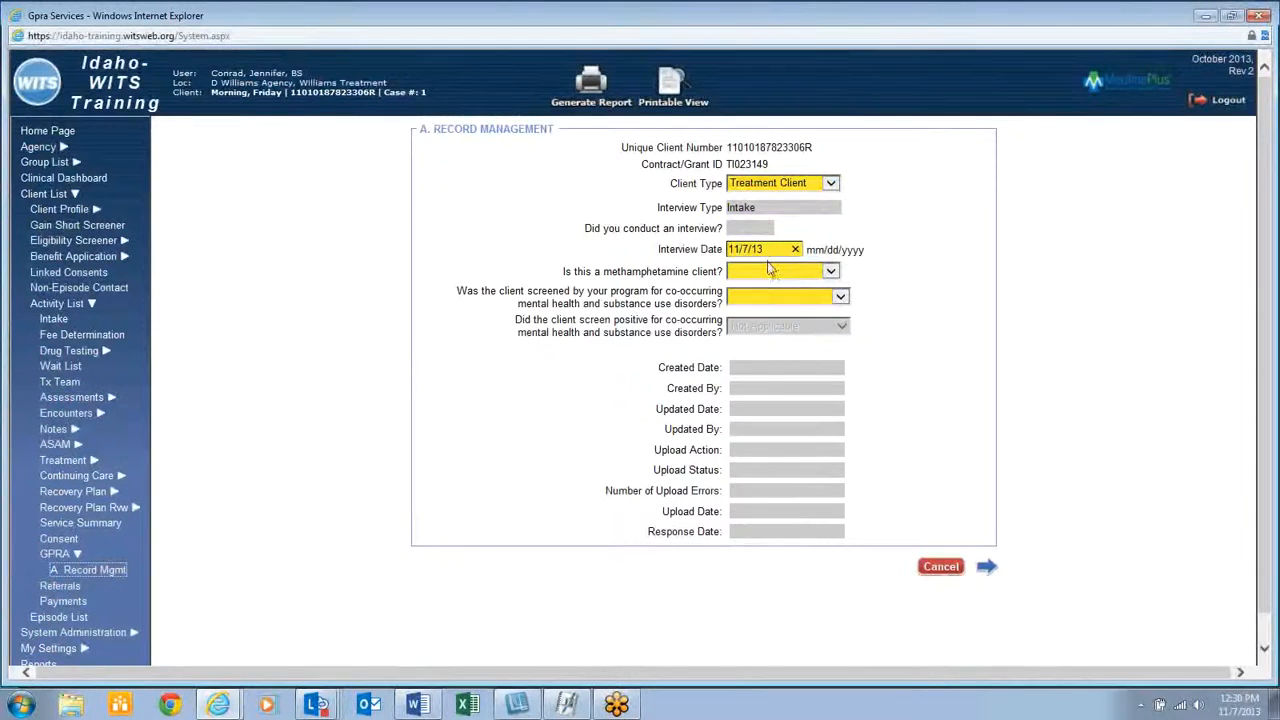
pyautogui.click(770, 269)
pyautogui.click(770, 269)
pyautogui.click(760, 284)
pyautogui.click(760, 297)
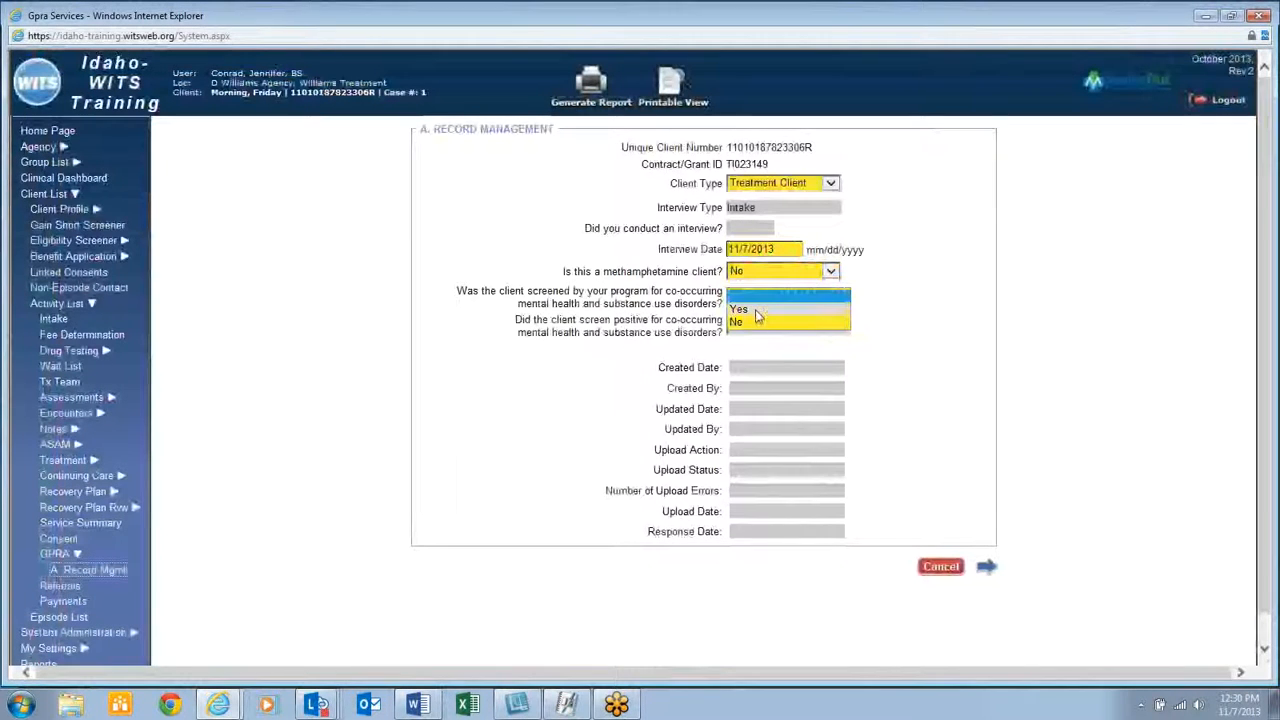
pyautogui.click(760, 322)
pyautogui.click(986, 569)
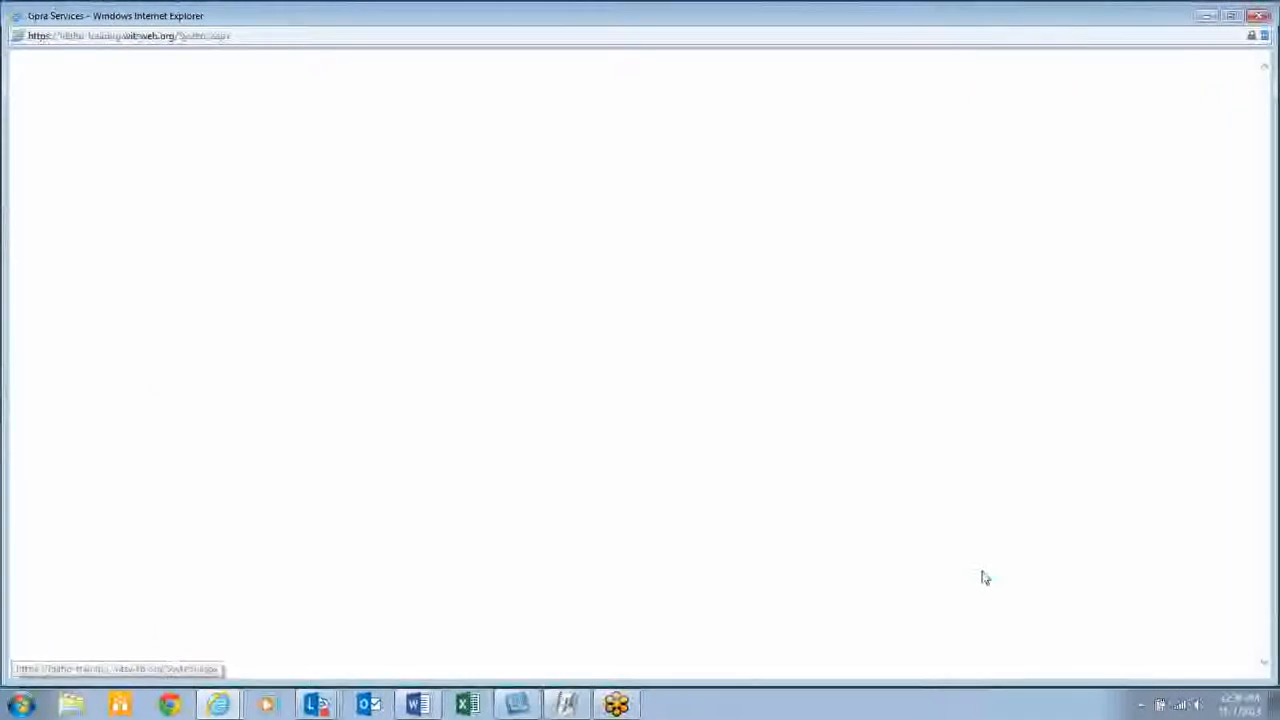
# Plan Case Management and Screening services as Yes
pyautogui.click(660, 204)
pyautogui.click(650, 217)
pyautogui.click(987, 398)
pyautogui.click(650, 188)
pyautogui.click(643, 199)
pyautogui.click(989, 362)
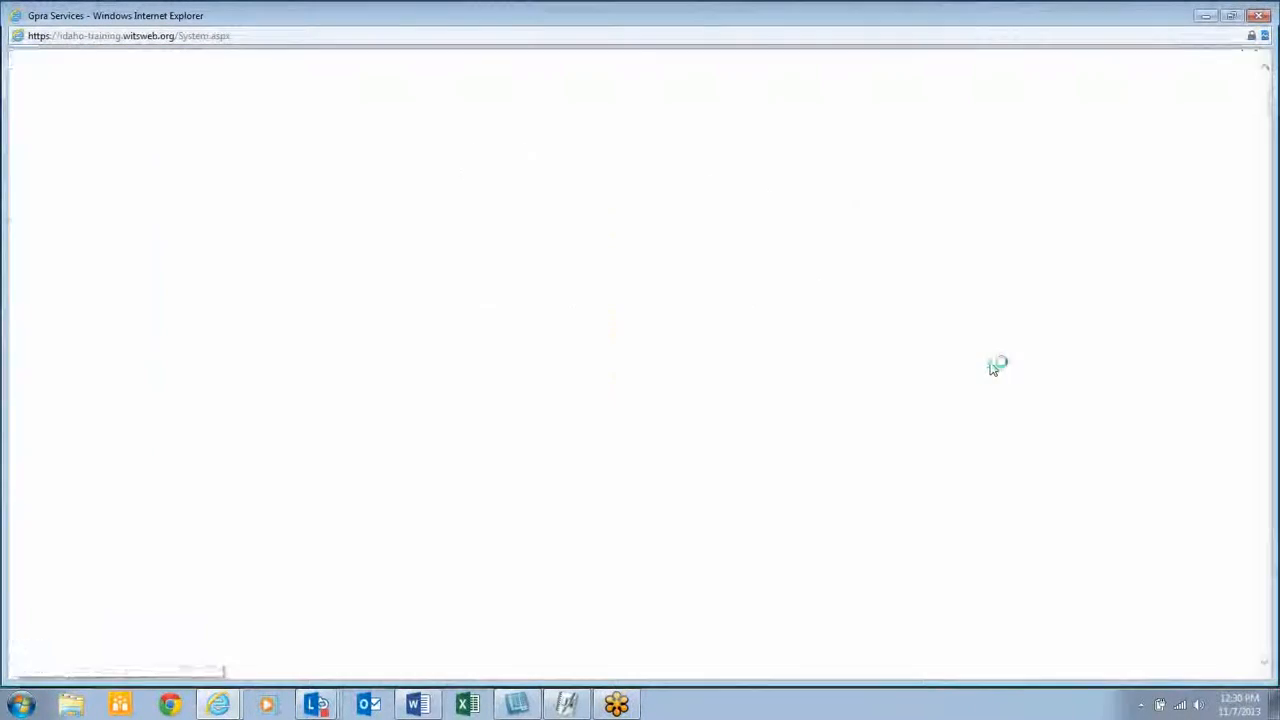
# Advance past Education Services to Demographics and set gender Male, Hispanic or Latino No
pyautogui.click(987, 468)
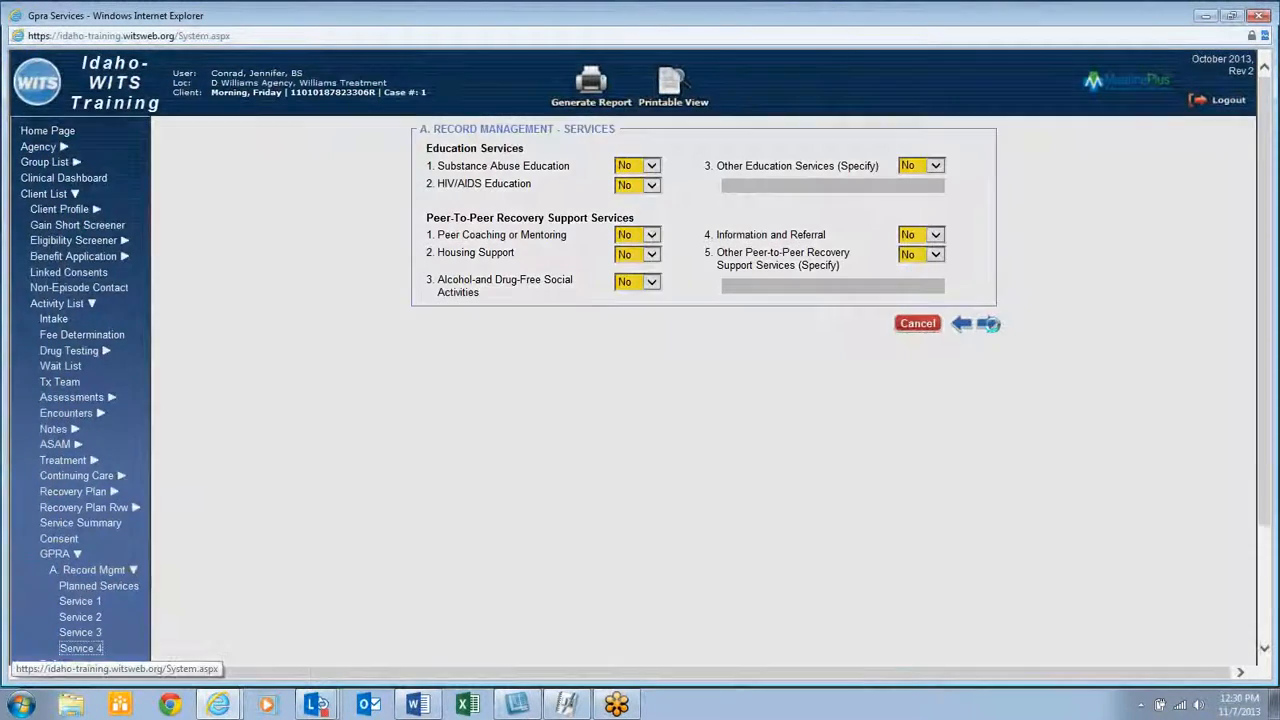
pyautogui.click(989, 323)
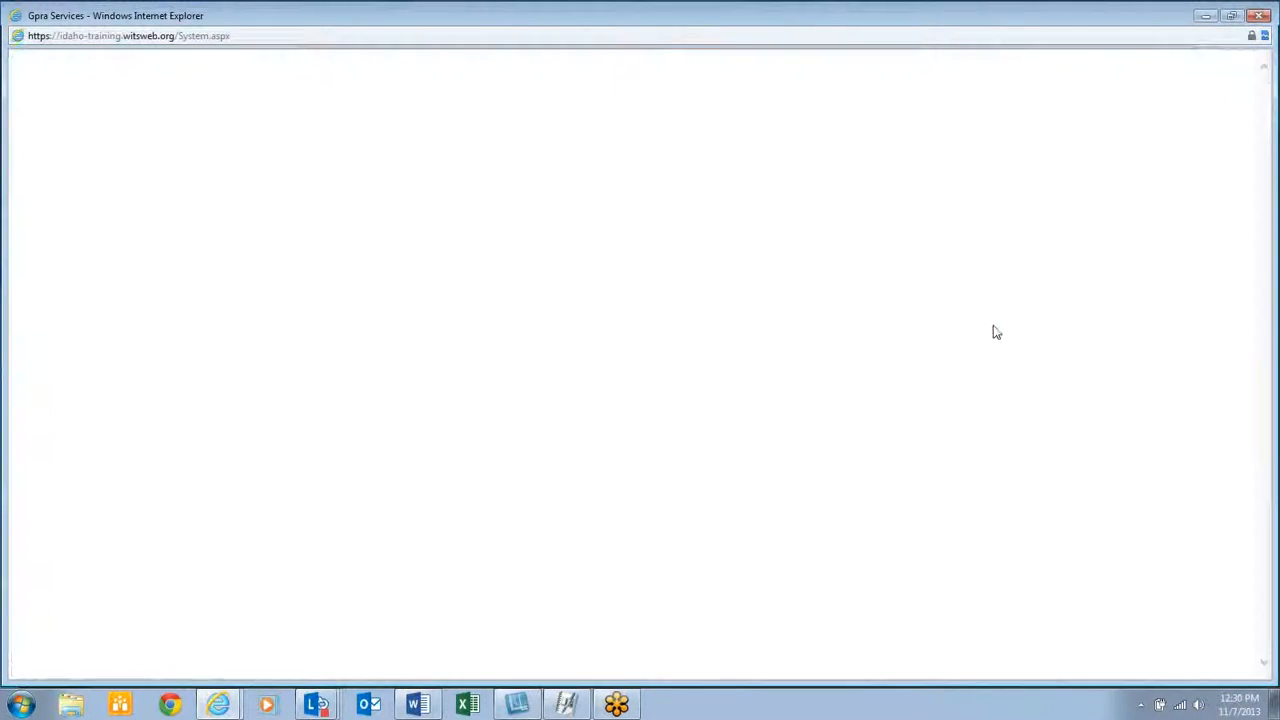
pyautogui.click(618, 153)
pyautogui.click(614, 164)
pyautogui.click(625, 171)
pyautogui.click(620, 197)
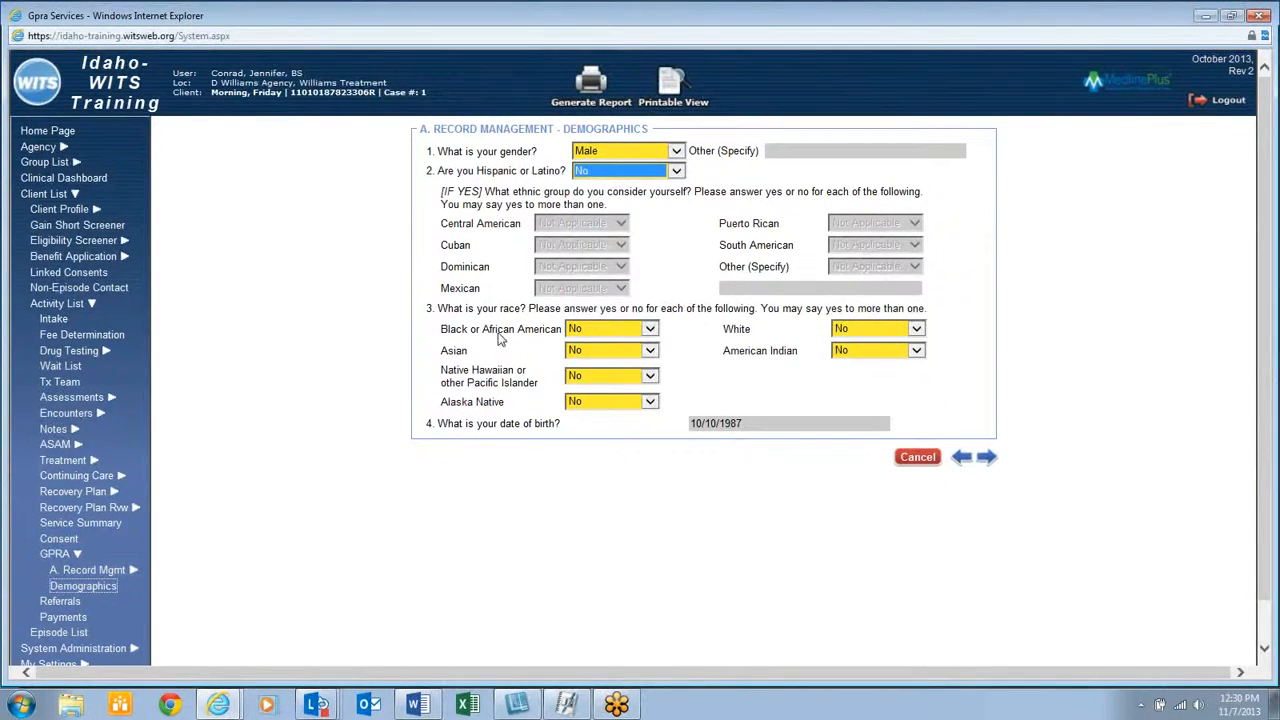
# Mark race as White and answer No to own and family military service
pyautogui.click(875, 348)
pyautogui.click(846, 316)
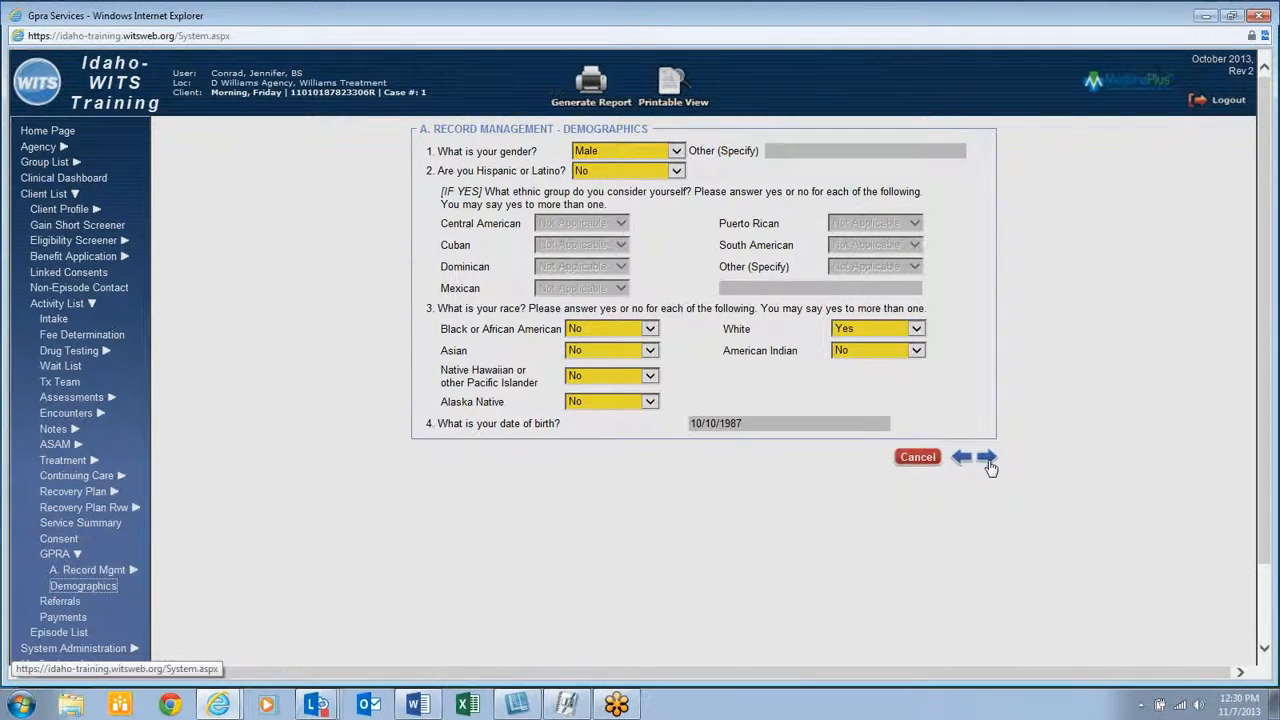
pyautogui.click(988, 460)
pyautogui.click(497, 180)
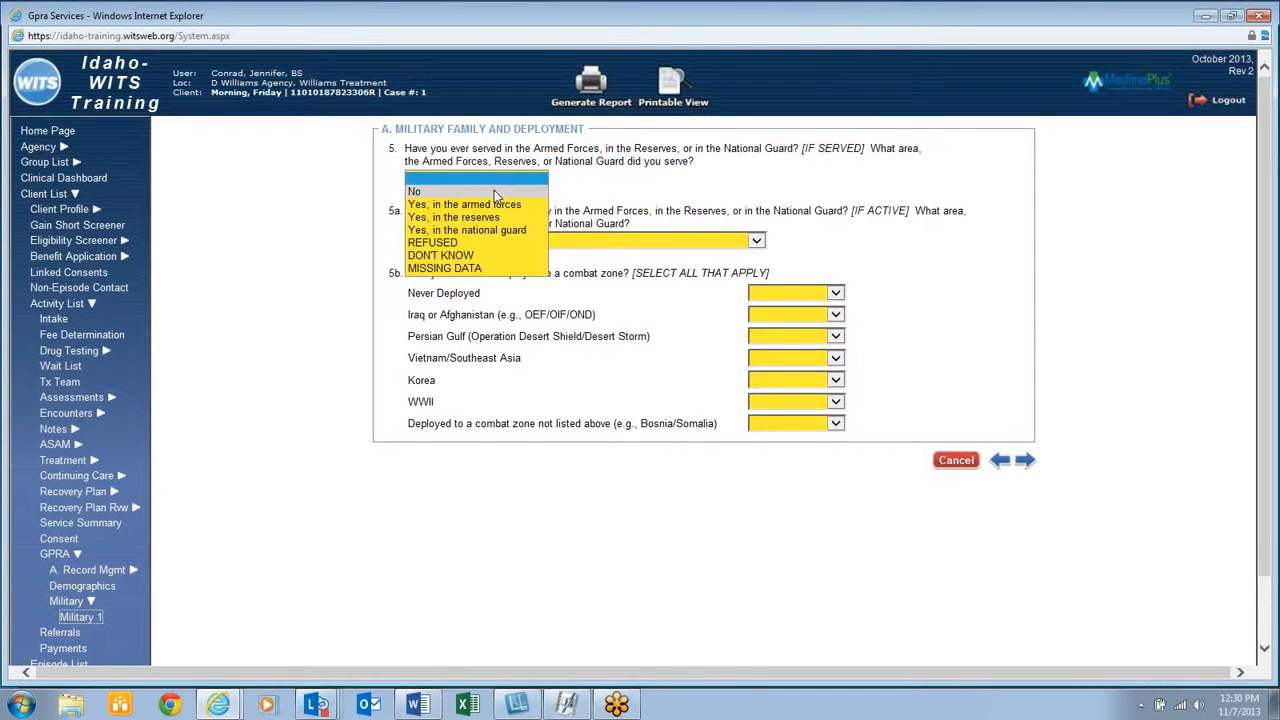
pyautogui.click(494, 190)
pyautogui.click(1024, 460)
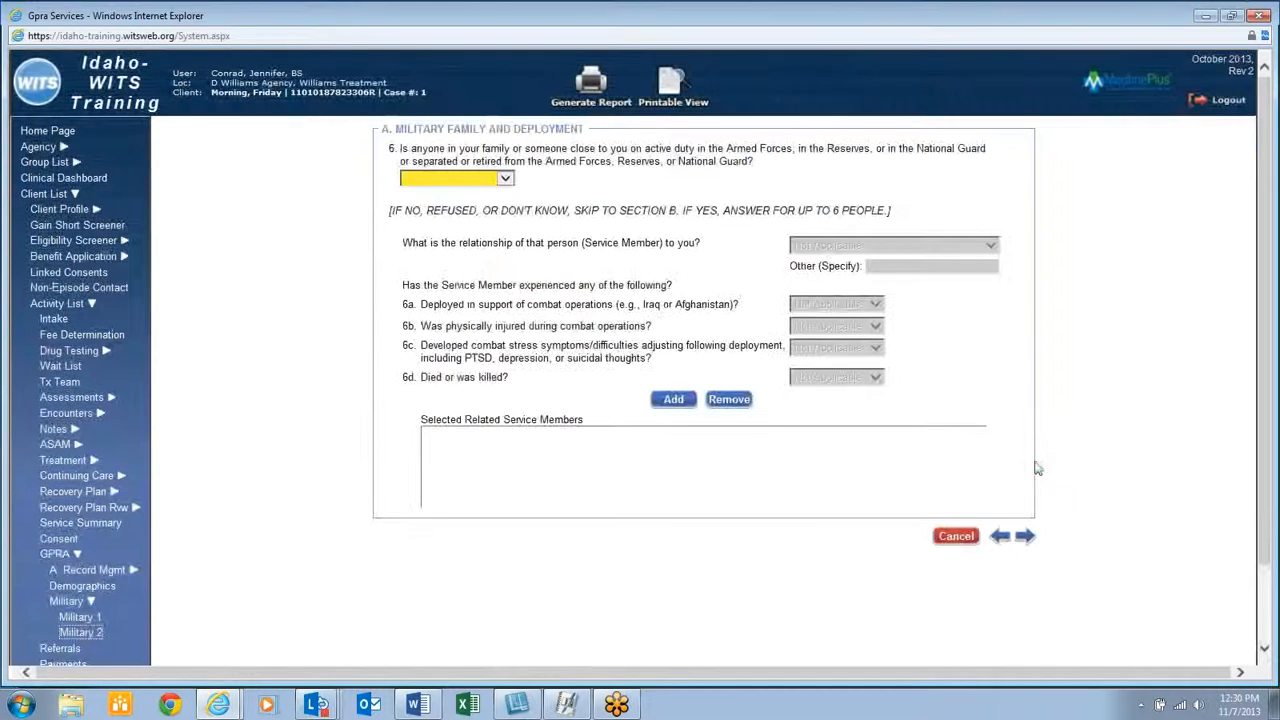
pyautogui.click(480, 180)
pyautogui.click(466, 190)
# Enter 0 days of any alcohol use on the Drug and Alcohol Use page
pyautogui.click(1026, 534)
pyautogui.click(731, 187)
pyautogui.write('0')
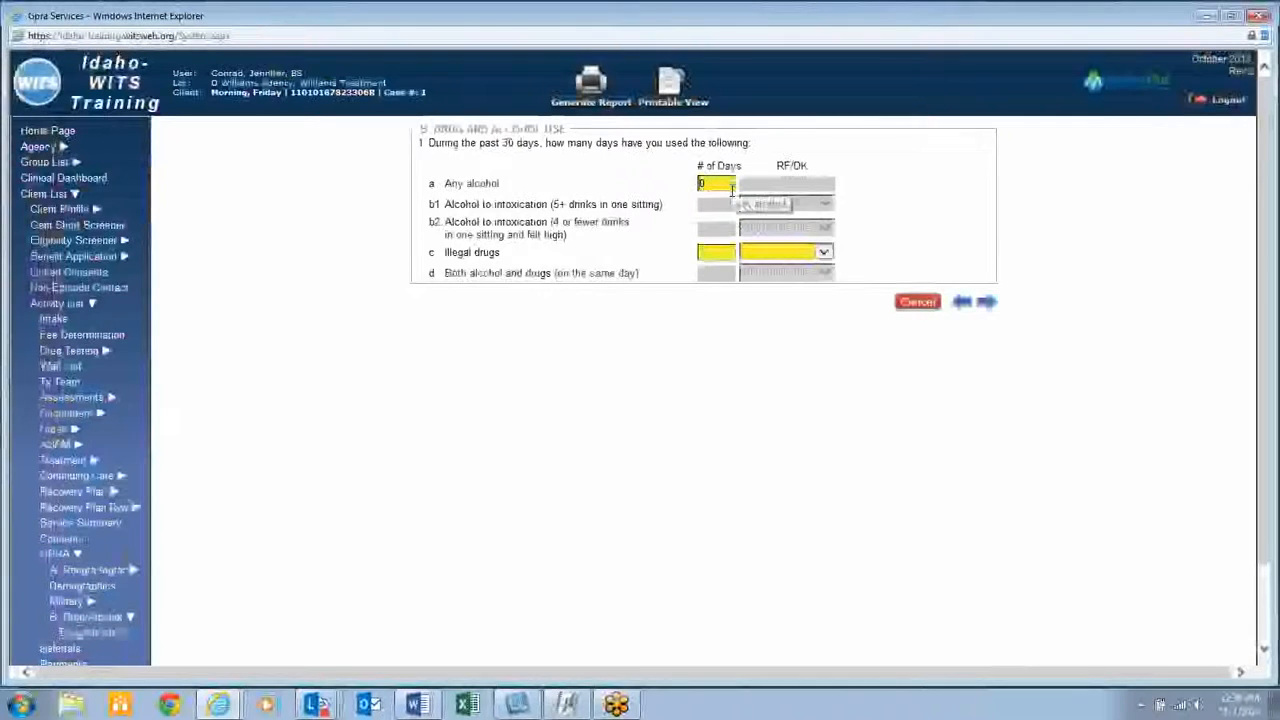
# Enter 3 days of illegal drug use and advance to the specific drugs question
pyautogui.click(716, 253)
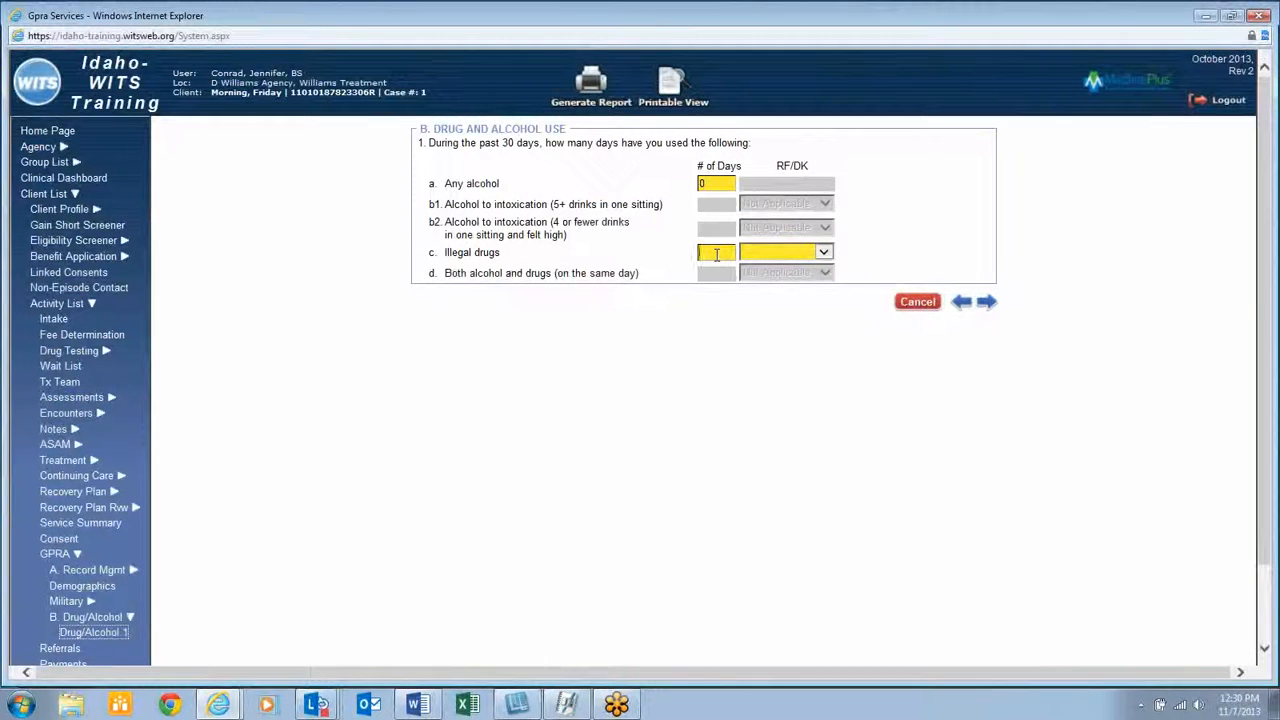
pyautogui.write('3')
pyautogui.click(988, 303)
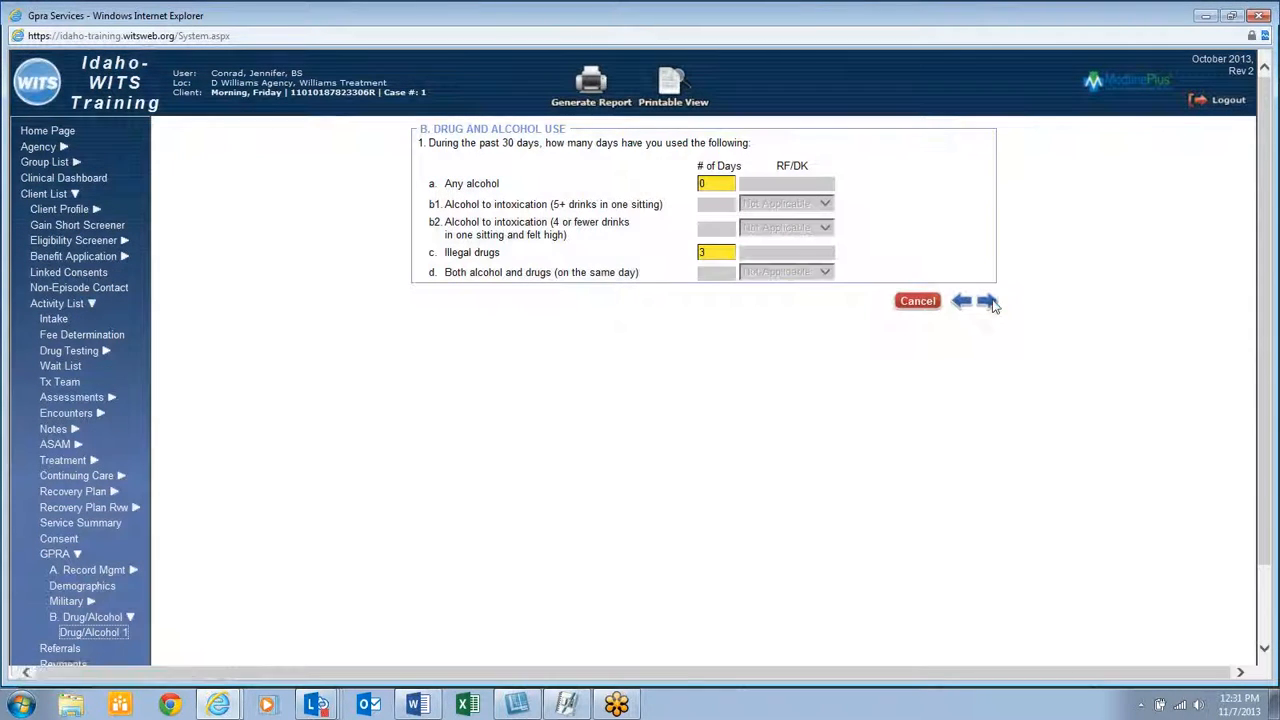
pyautogui.click(990, 304)
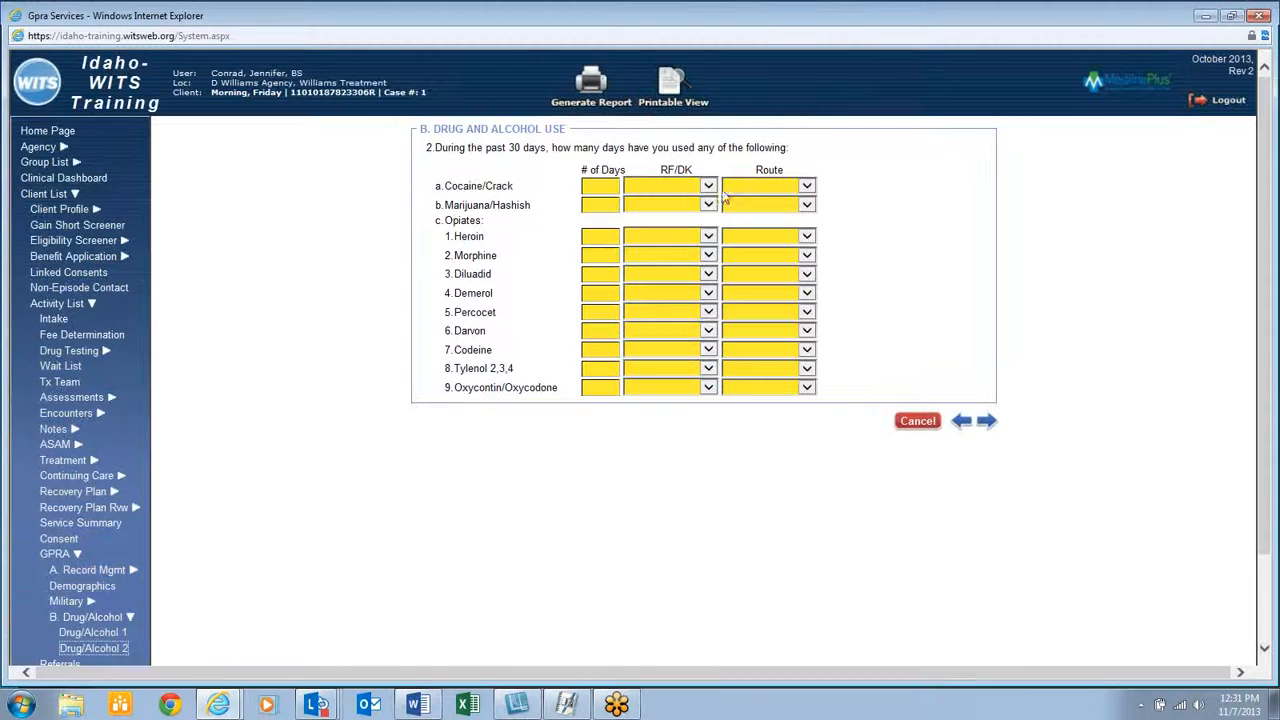
# Enter 0 days for the listed drugs up through Dilaudid and Demerol
pyautogui.write('0')
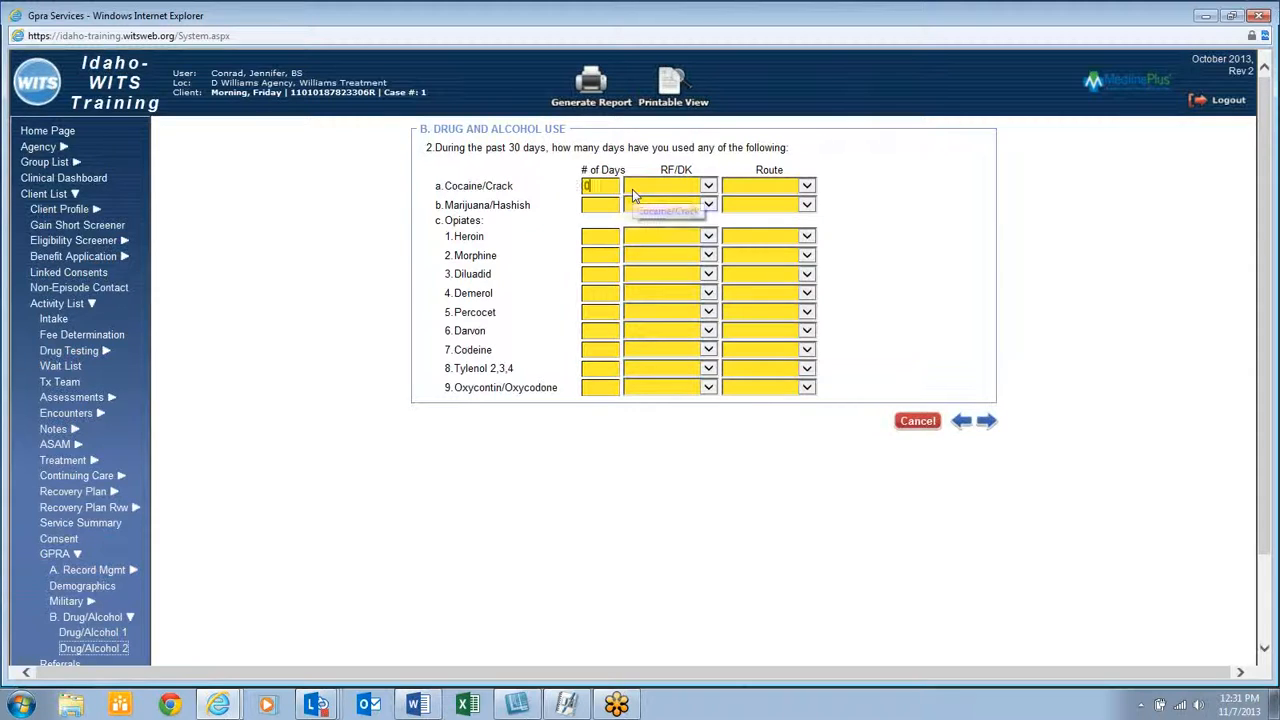
pyautogui.press('Tab')
pyautogui.write('0')
pyautogui.press('Tab')
pyautogui.write('0')
pyautogui.press('Tab')
pyautogui.write('0')
pyautogui.press('Tab')
pyautogui.write('0')
pyautogui.press('Tab')
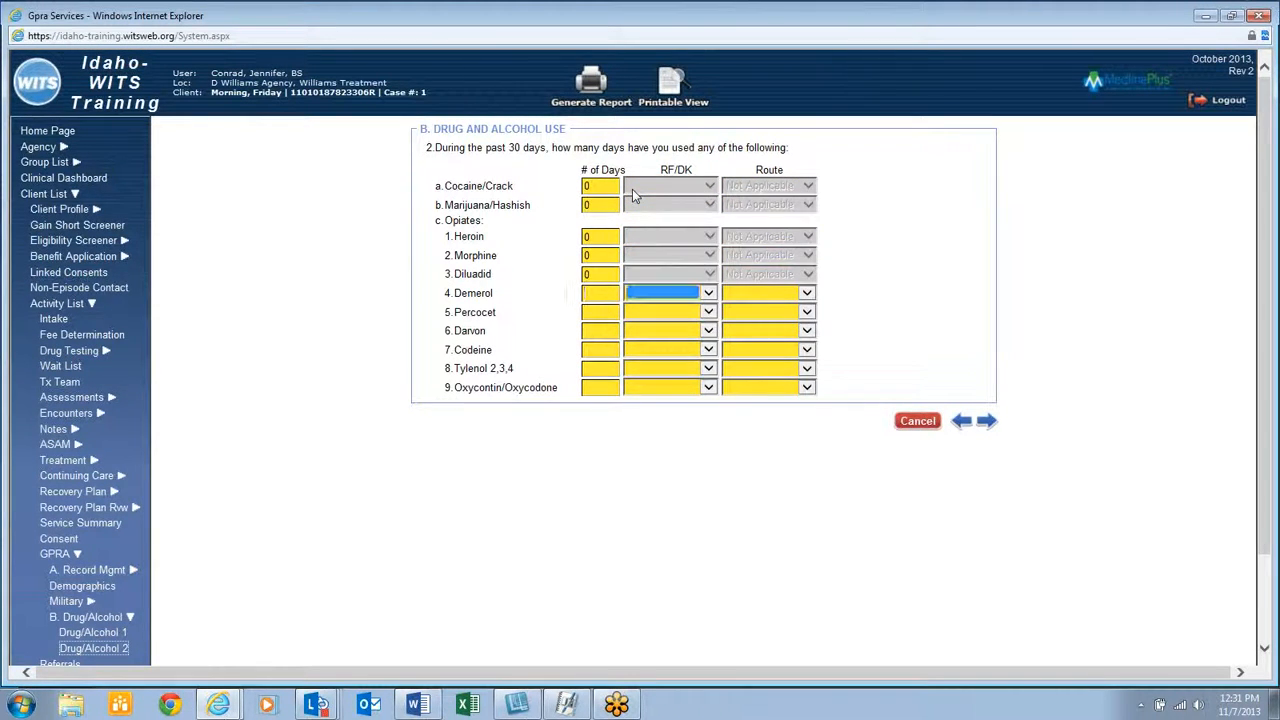
pyautogui.click(610, 293)
pyautogui.press('Tab')
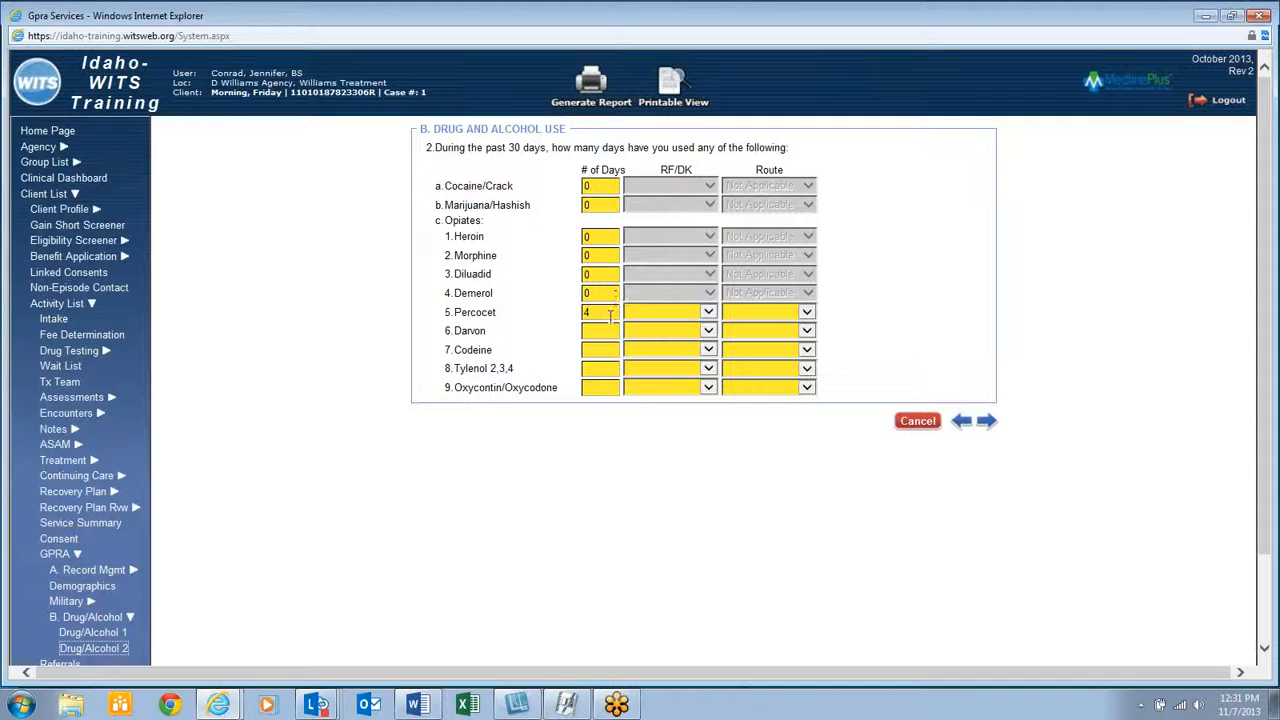
# Set Percocet's route to Oral and enter 0 days for Darvon and the remaining opiates
pyautogui.click(603, 333)
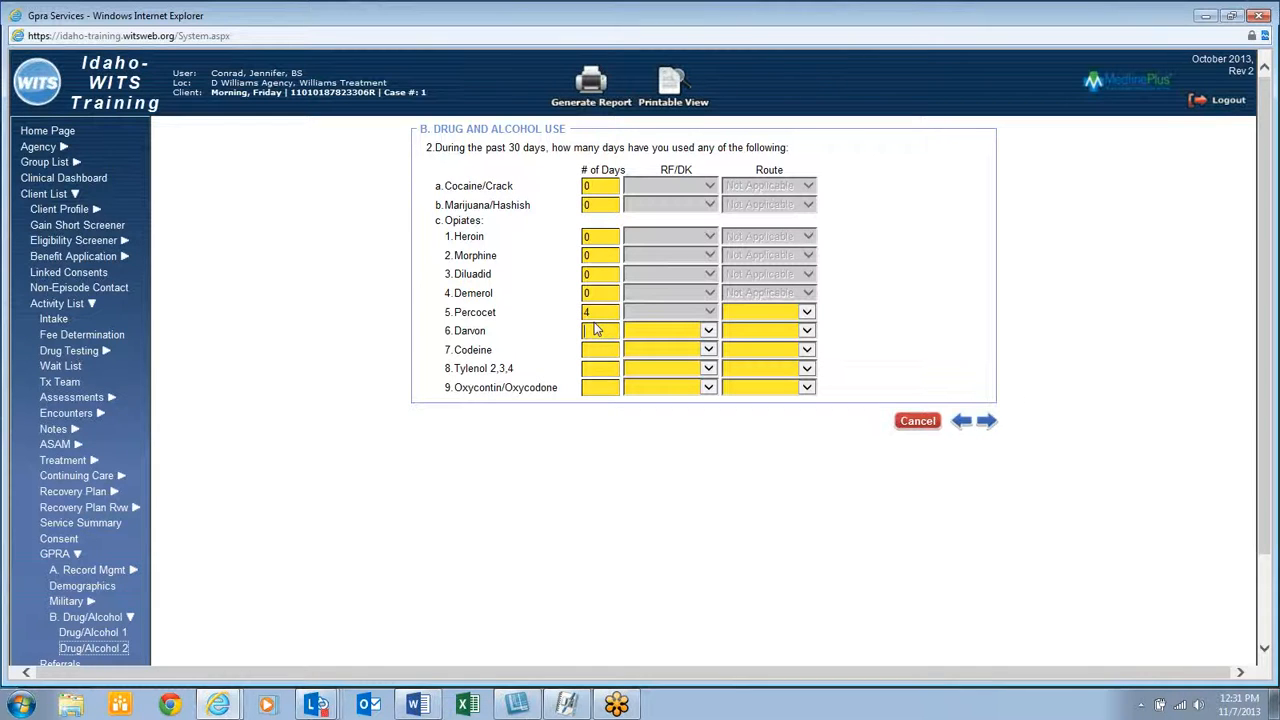
pyautogui.click(806, 312)
pyautogui.click(745, 335)
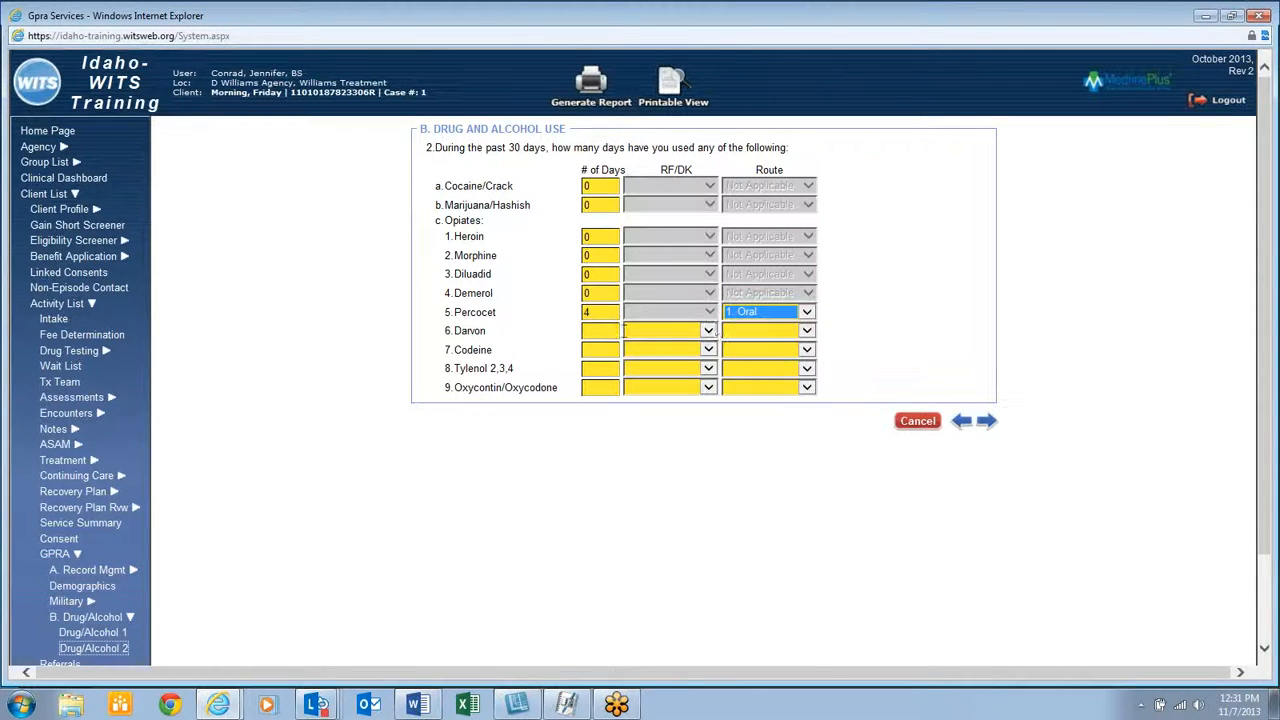
pyautogui.click(606, 332)
pyautogui.write('0')
pyautogui.press('Tab')
pyautogui.press('Tab')
pyautogui.write('0')
pyautogui.press('Tab')
pyautogui.press('Tab')
pyautogui.write('0')
pyautogui.press('Tab')
pyautogui.press('Tab')
pyautogui.write('0')
pyautogui.press('Tab')
# Correct Percocet to 3 days after the B.1.c error and continue to the next drug page
pyautogui.click(986, 421)
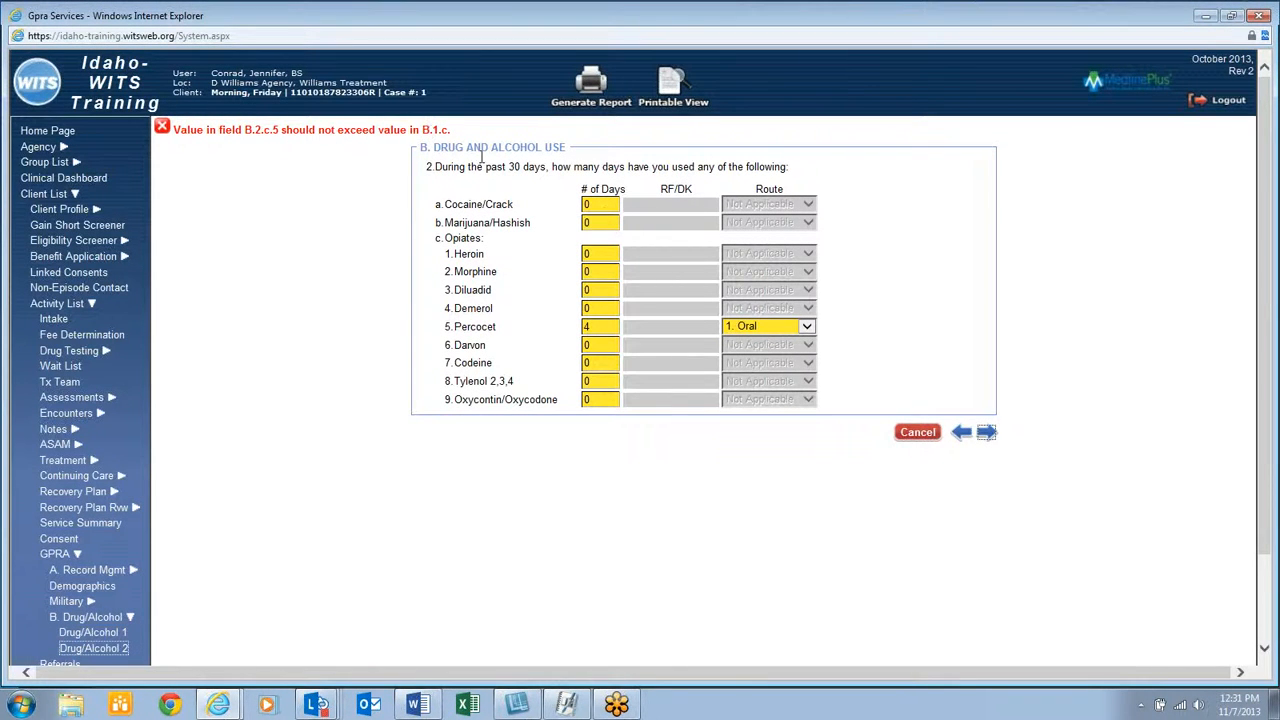
pyautogui.click(596, 328)
pyautogui.write('3')
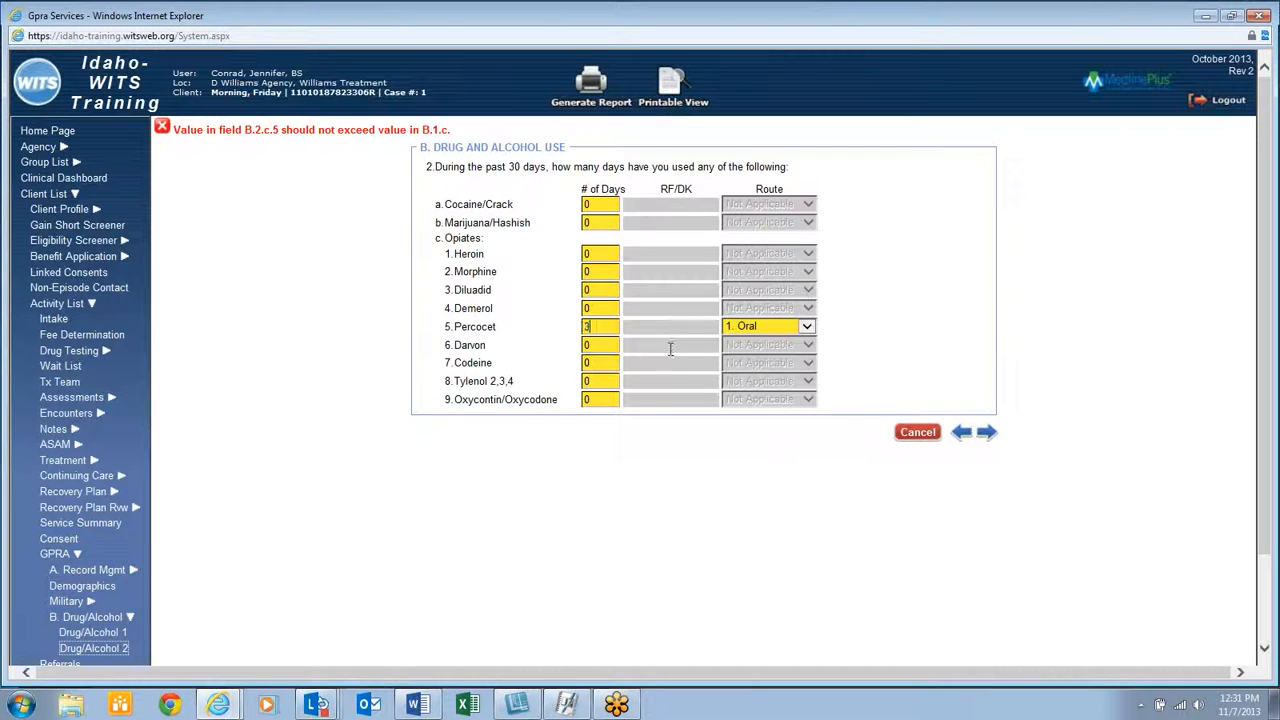
pyautogui.click(984, 433)
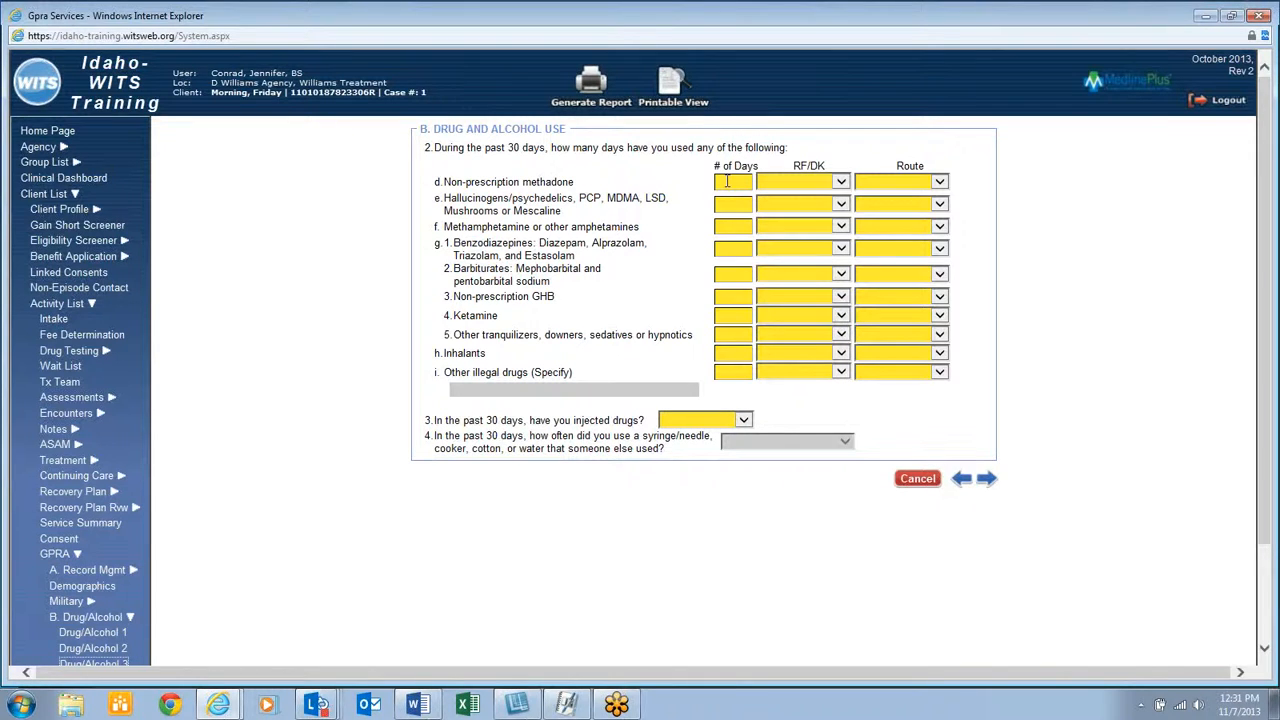
# Enter 0 days for every drug from methadone through other illegal drugs
pyautogui.write('0')
pyautogui.press('Tab')
pyautogui.write('0')
pyautogui.press('Tab')
pyautogui.write('0')
pyautogui.press('Tab')
pyautogui.write('0')
pyautogui.press('Tab')
pyautogui.press('Tab')
pyautogui.write('0')
pyautogui.press('Tab')
pyautogui.press('Tab')
pyautogui.write('0')
pyautogui.press('Tab')
pyautogui.press('Tab')
pyautogui.write('0')
pyautogui.press('Tab')
pyautogui.press('Tab')
pyautogui.write('0')
pyautogui.press('Tab')
pyautogui.press('Tab')
pyautogui.write('0')
pyautogui.press('Tab')
pyautogui.press('Tab')
pyautogui.write('0')
pyautogui.press('Tab')
pyautogui.press('Tab')
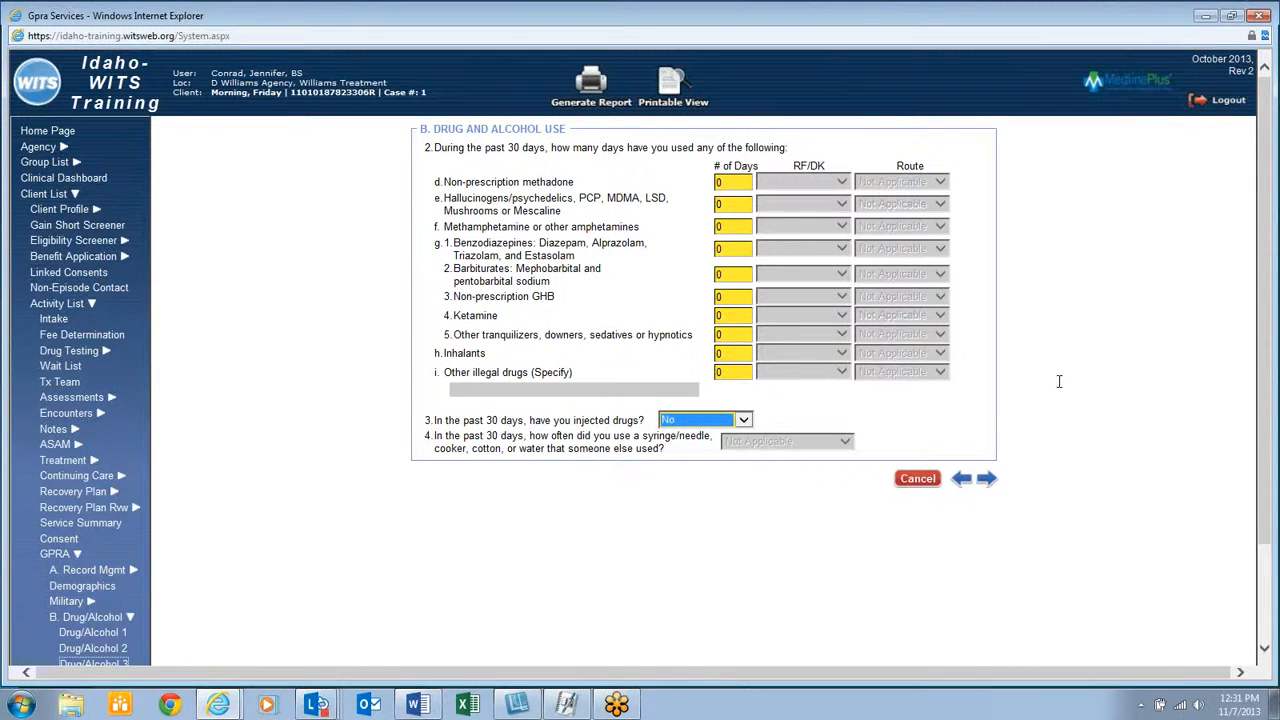
# Record the living situation as Street/Outdoors and stress as Somewhat
pyautogui.click(988, 478)
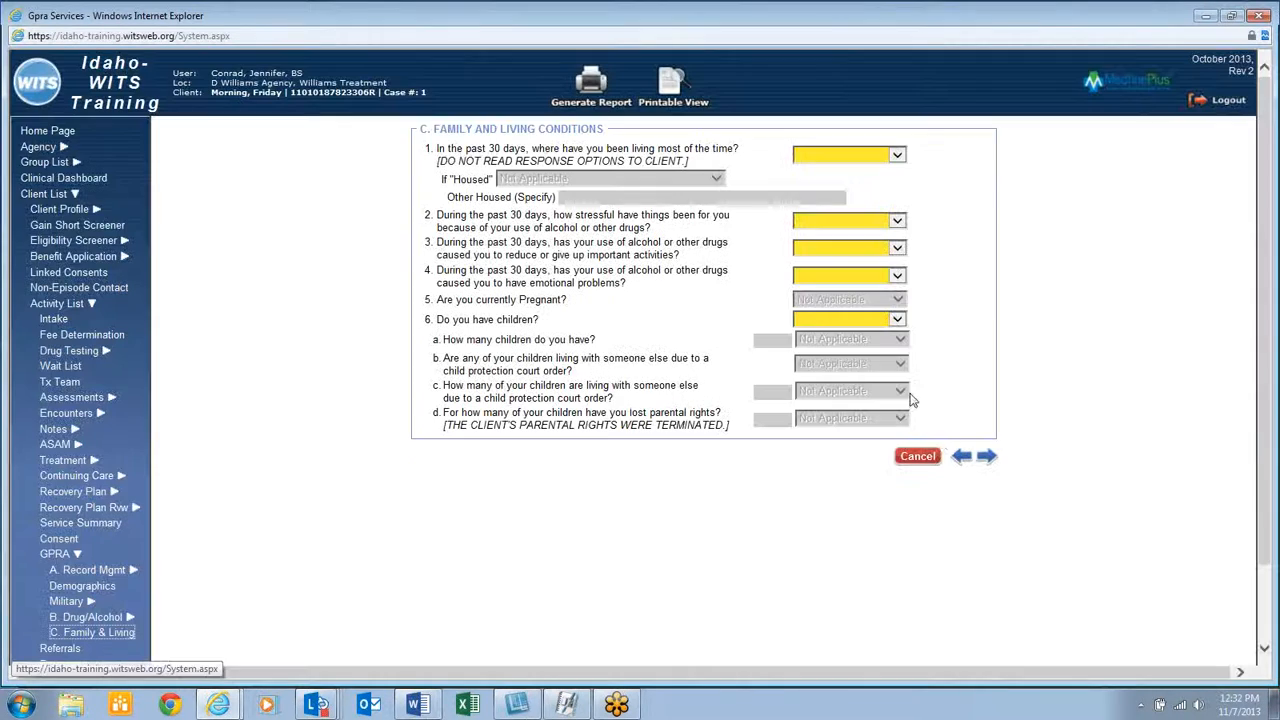
pyautogui.click(868, 155)
pyautogui.click(860, 181)
pyautogui.click(845, 221)
pyautogui.click(831, 246)
# Answer Somewhat for reduced activities and emotional problems, No for children, and continue to Education
pyautogui.click(831, 252)
pyautogui.press('s')
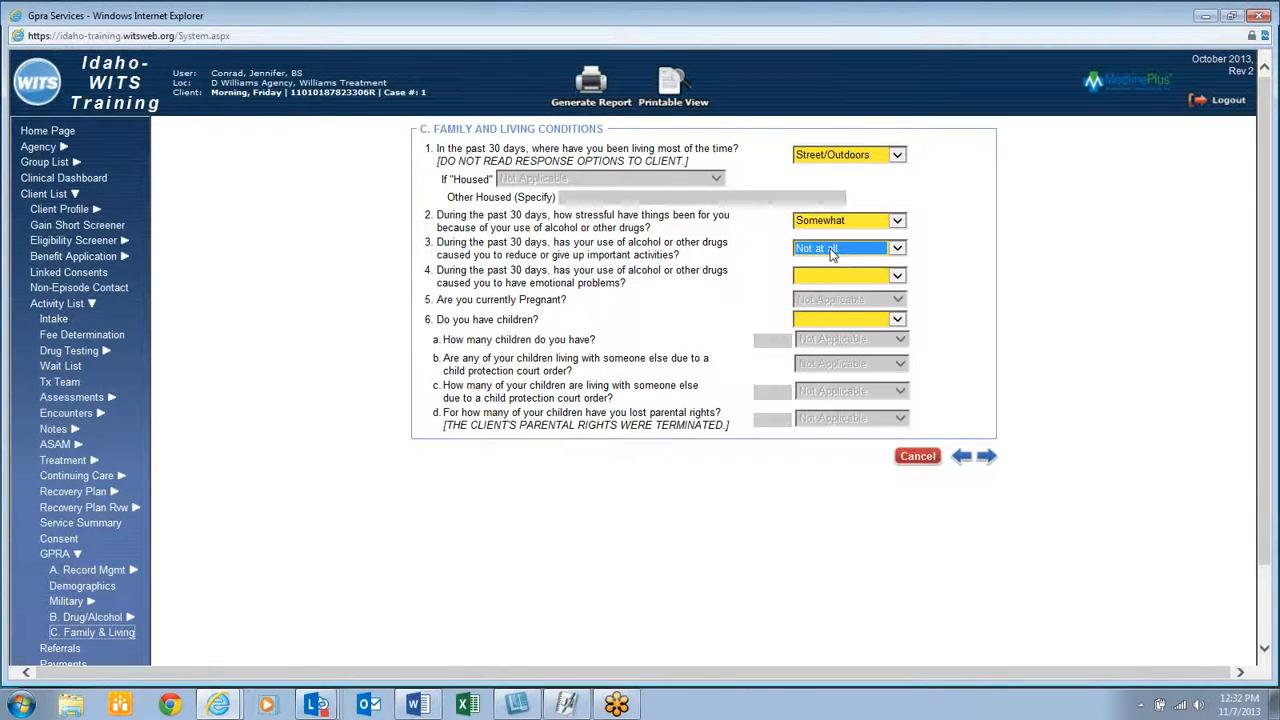
pyautogui.press('Tab')
pyautogui.press('s')
pyautogui.press('Tab')
pyautogui.press('y')
pyautogui.press('n')
pyautogui.click(975, 457)
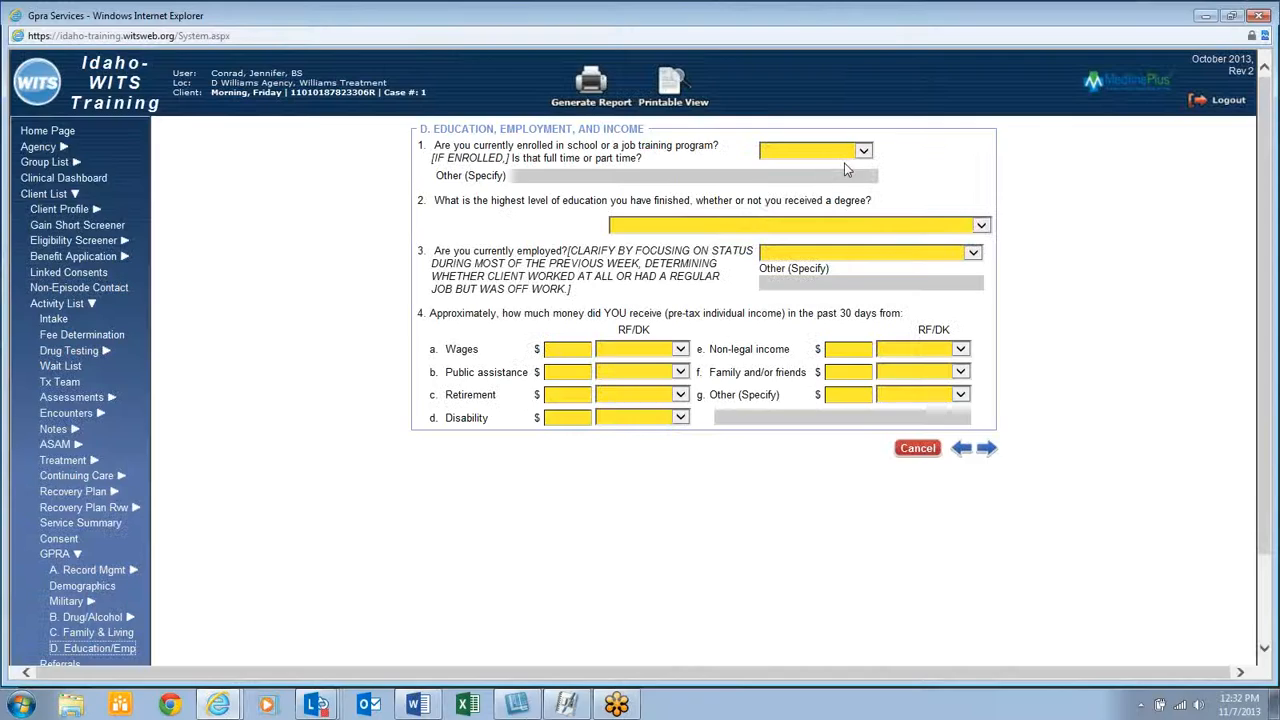
pyautogui.click(845, 152)
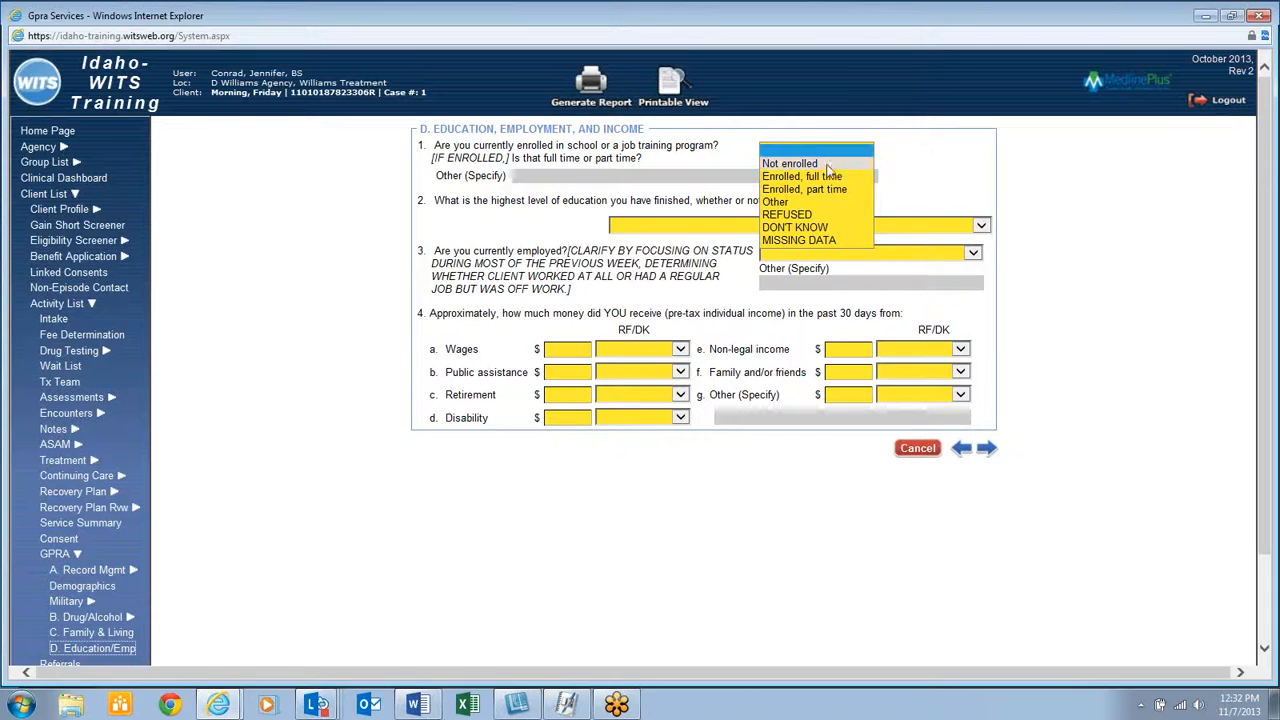
# Record enrolled full time, 1st grade completed and employed full time
pyautogui.click(826, 177)
pyautogui.click(775, 225)
pyautogui.click(758, 258)
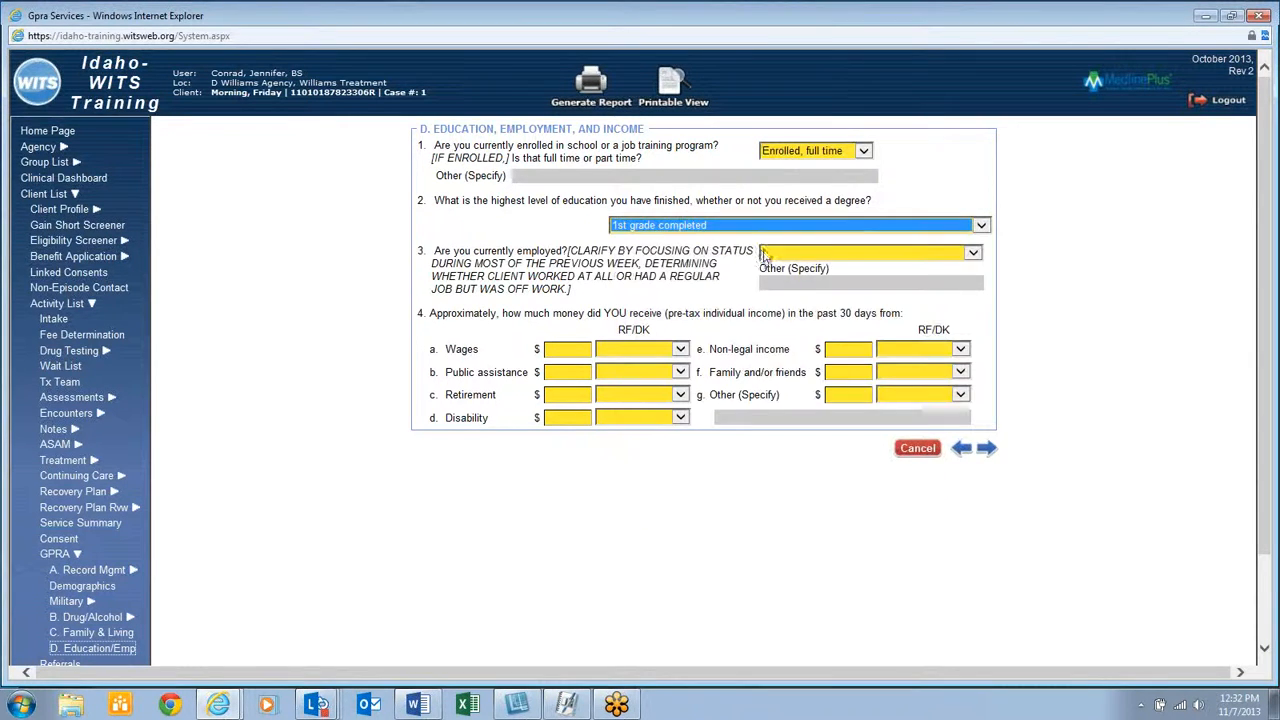
pyautogui.click(766, 253)
pyautogui.click(772, 262)
# Enter $0 for wages, retirement and every other income source, then continue
pyautogui.click(582, 350)
pyautogui.write('0')
pyautogui.press('Tab')
pyautogui.write('00')
pyautogui.press('Tab')
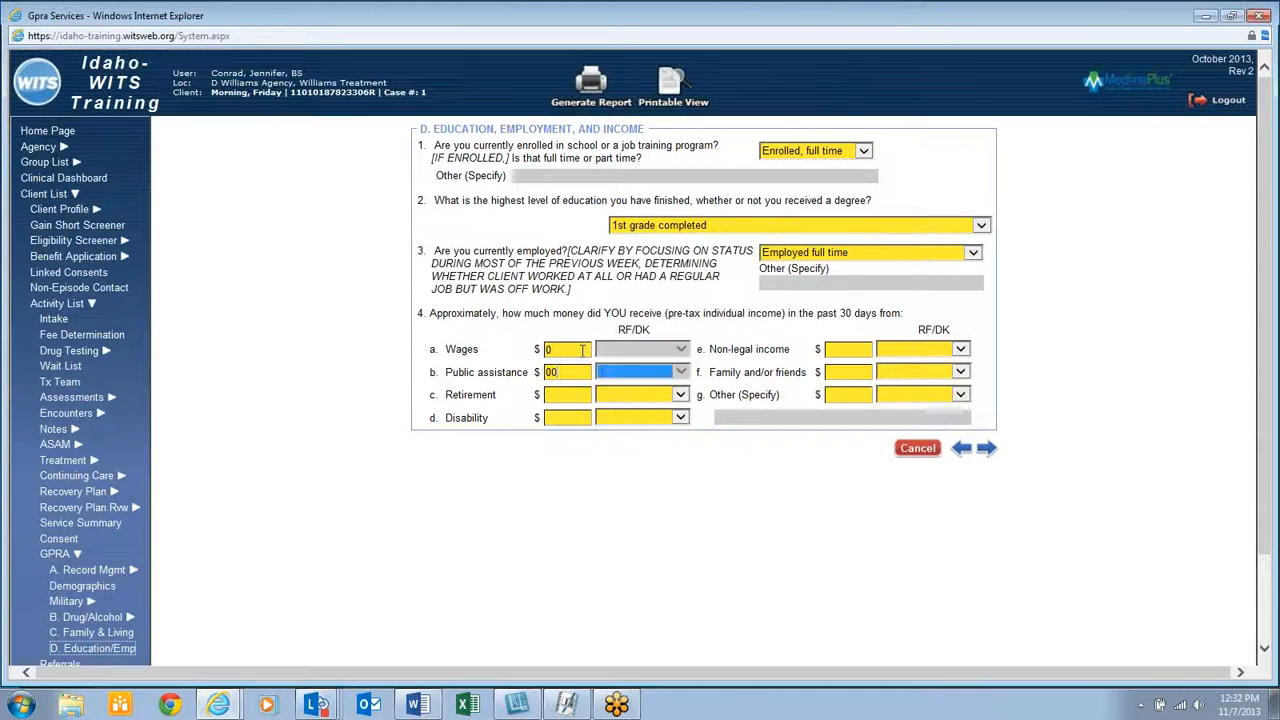
pyautogui.write('0')
pyautogui.press('Tab')
pyautogui.write('0')
pyautogui.press('Tab')
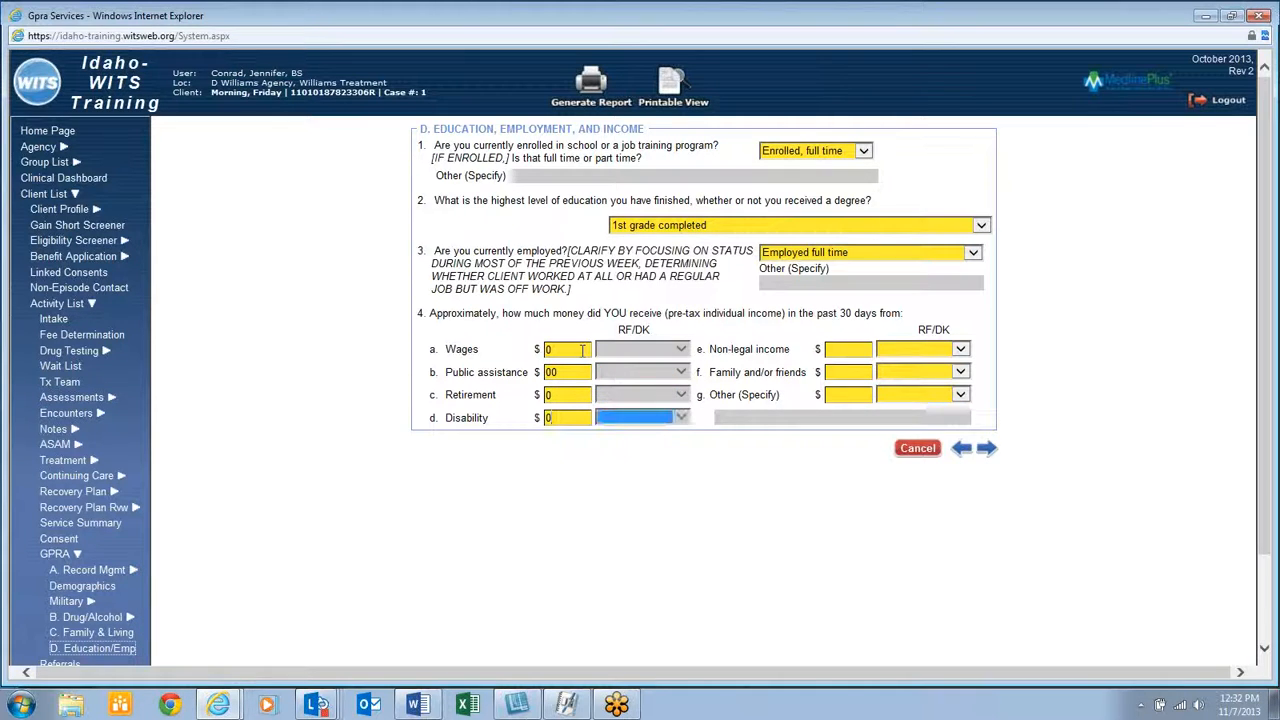
pyautogui.write('0')
pyautogui.press('Tab')
pyautogui.write('0')
pyautogui.press('Tab')
pyautogui.press('Tab')
pyautogui.write('0')
pyautogui.press('Tab')
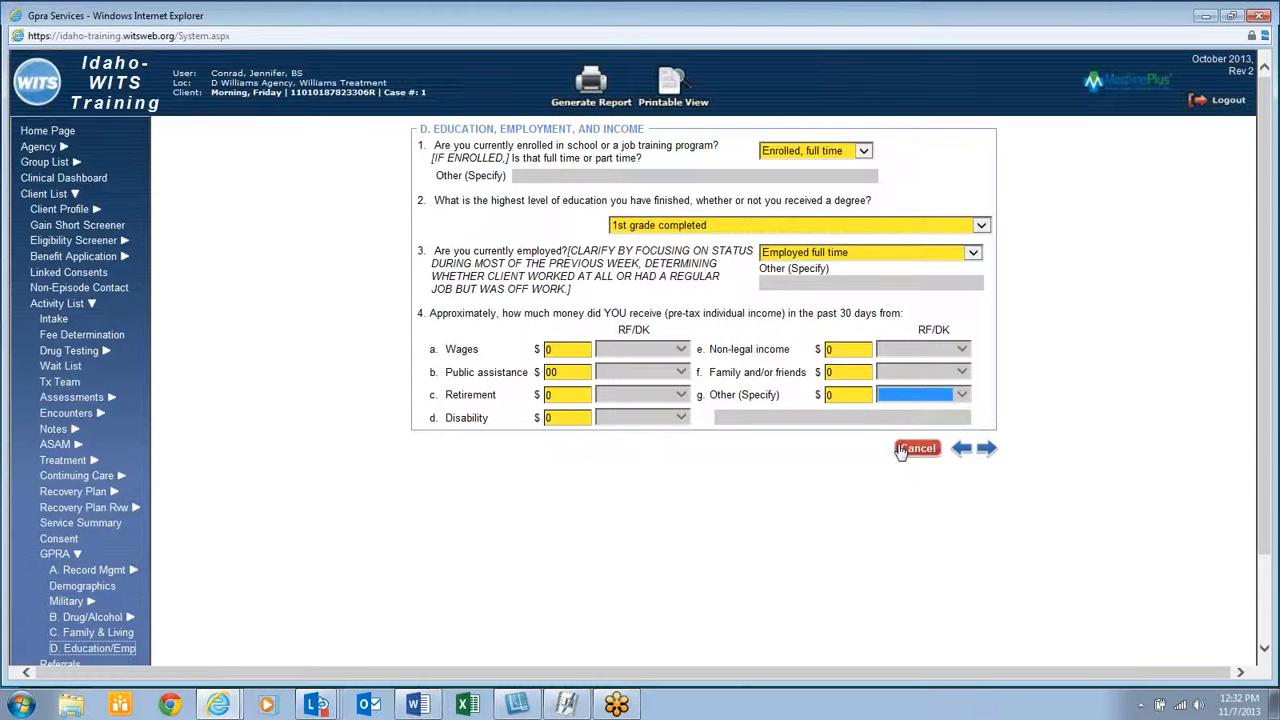
pyautogui.click(987, 449)
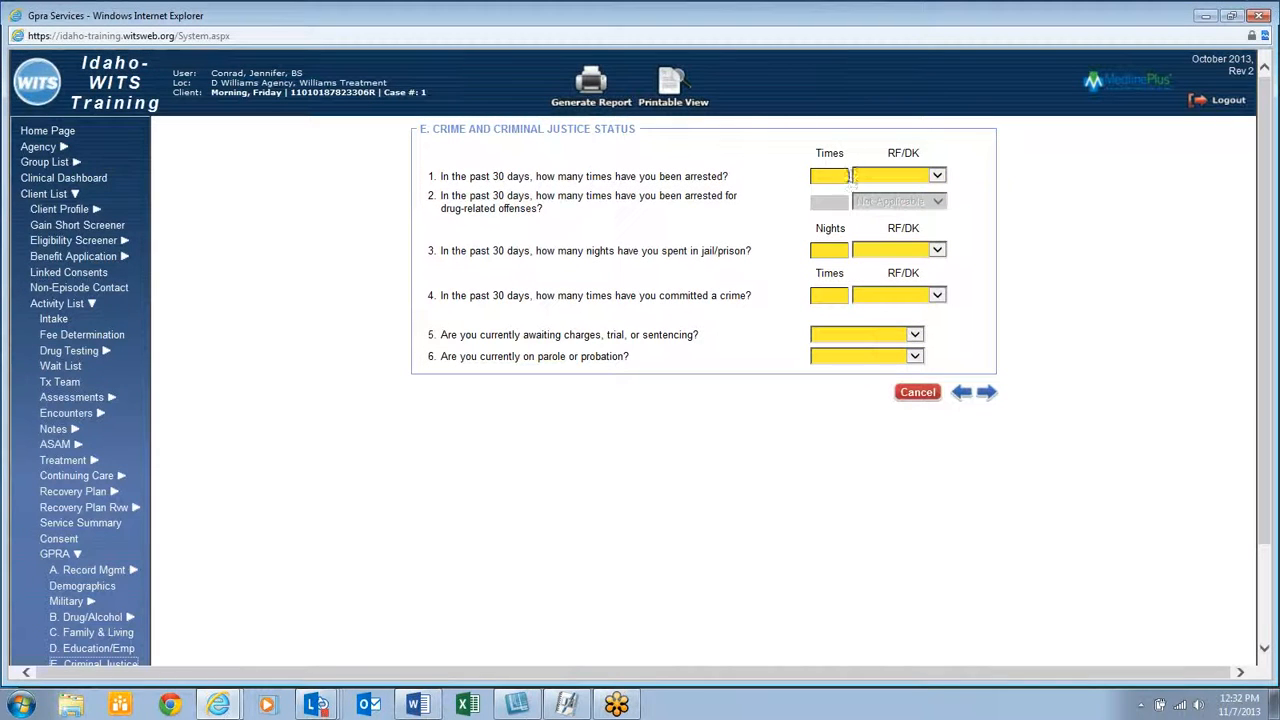
# Record 0 arrests and jail nights, 3 crimes, and No to pending charges and parole
pyautogui.write('0')
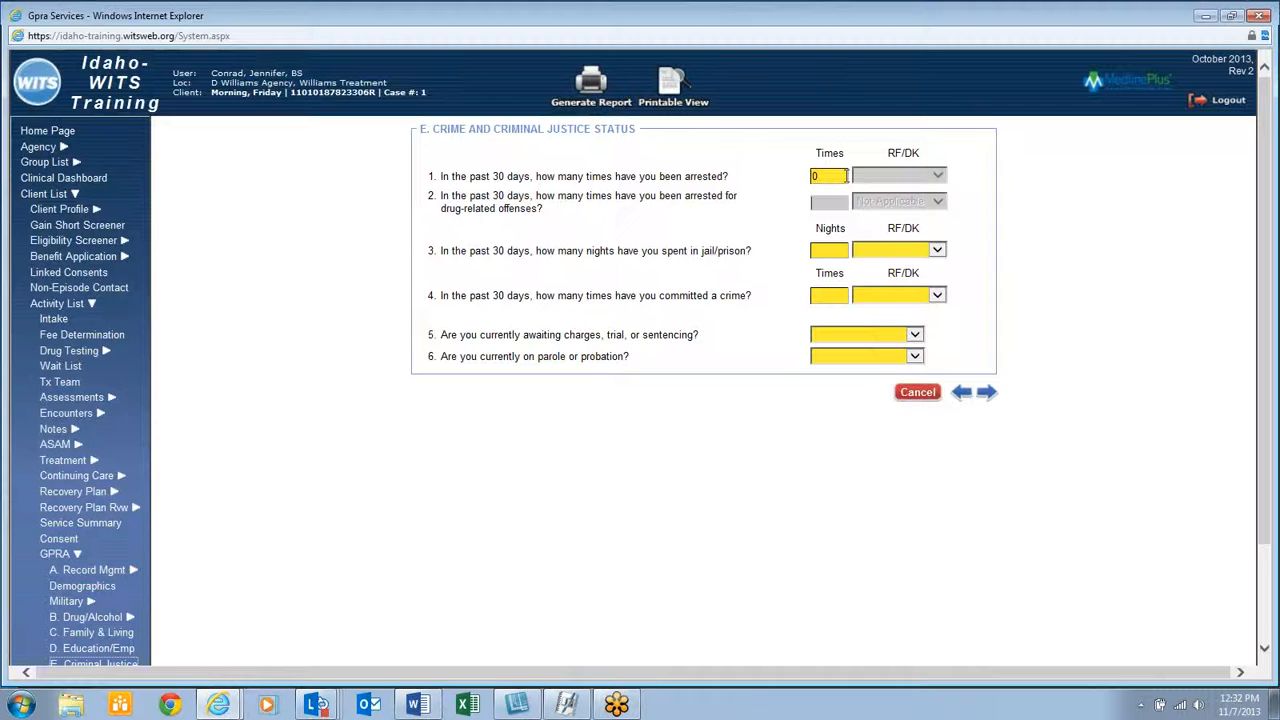
pyautogui.write('0')
pyautogui.press('Tab')
pyautogui.write('0')
pyautogui.press('Tab')
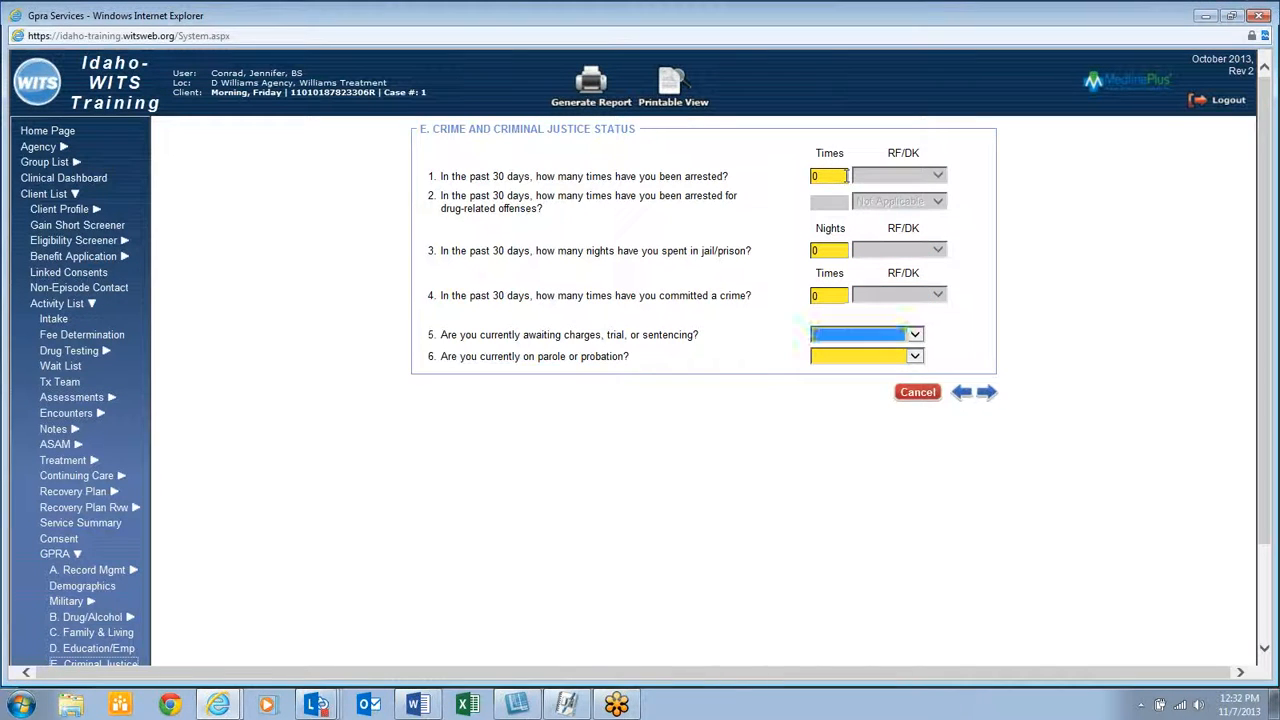
pyautogui.press('n')
pyautogui.press('Tab')
pyautogui.press('n')
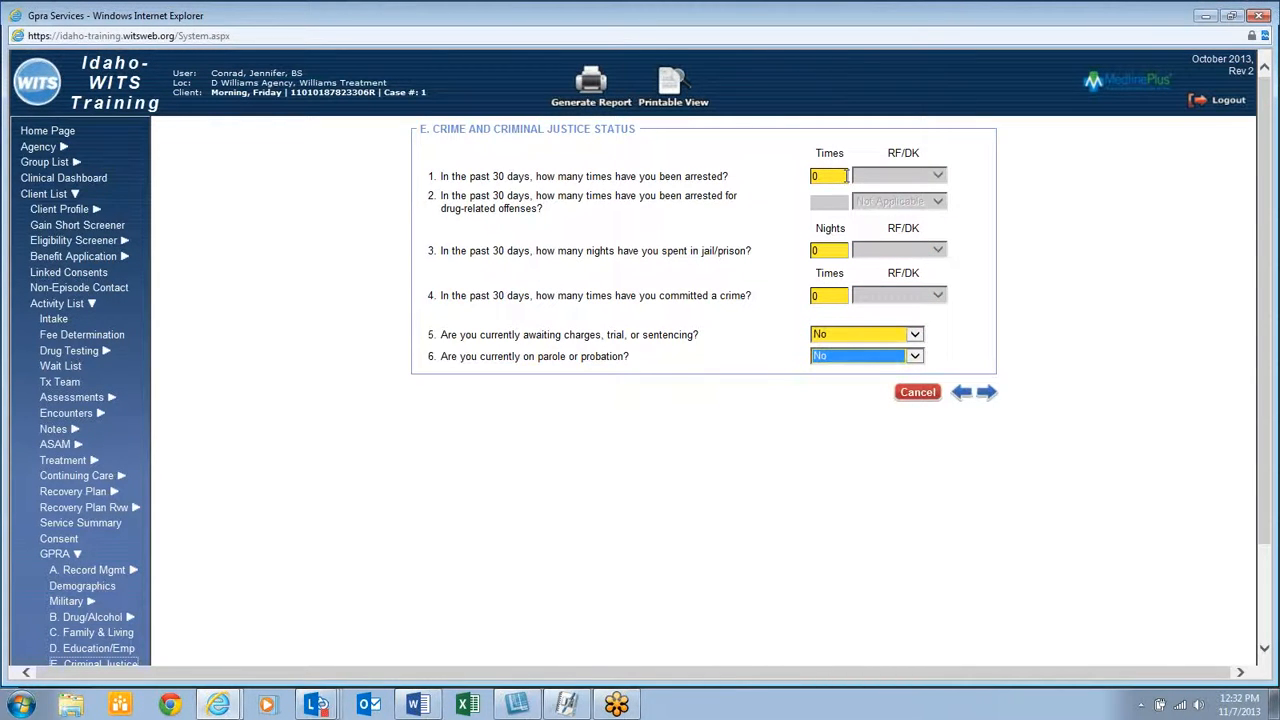
pyautogui.click(986, 392)
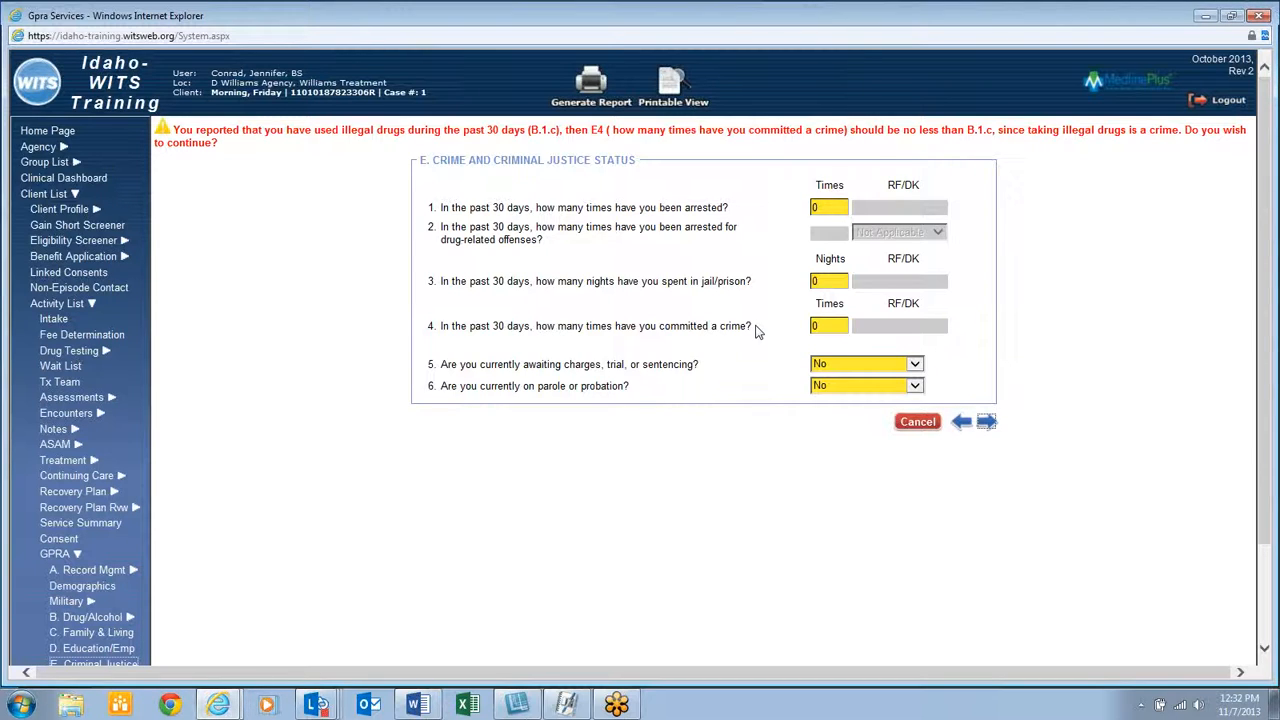
pyautogui.doubleClick(834, 327)
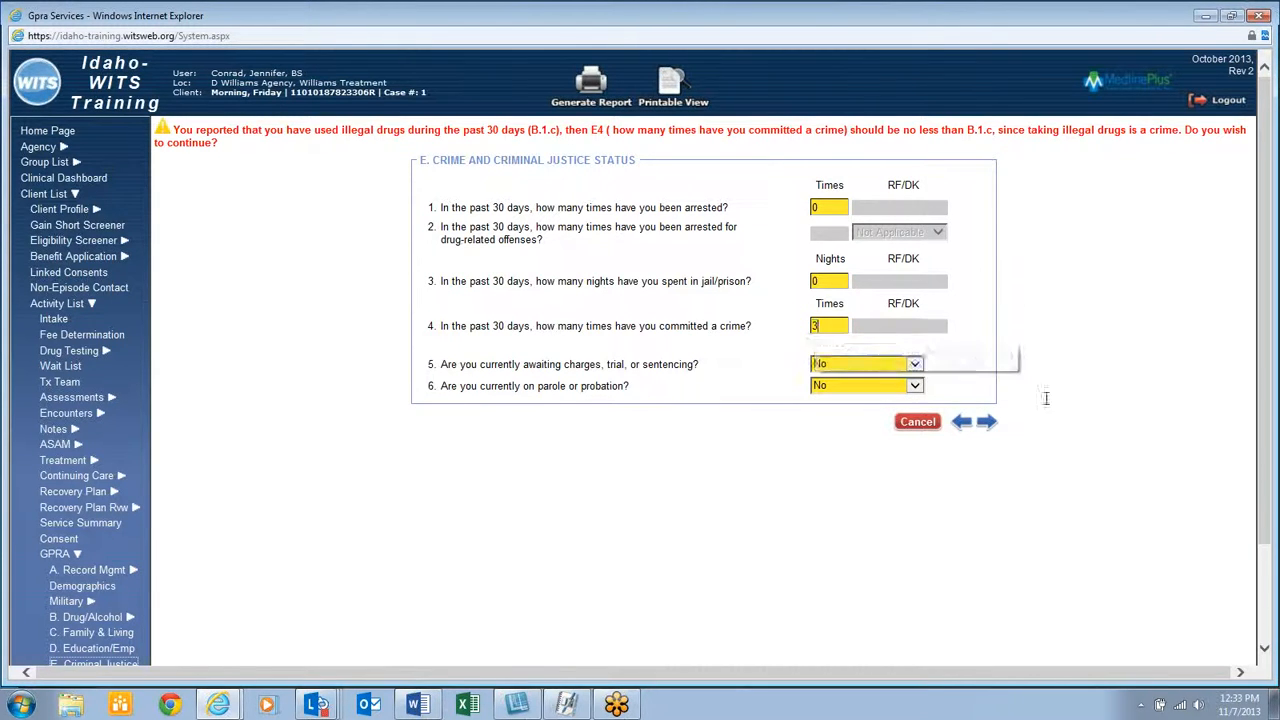
pyautogui.click(986, 422)
# Rate overall health Excellent and answer No to all inpatient, outpatient and ER physical treatment
pyautogui.click(745, 153)
pyautogui.click(735, 164)
pyautogui.press('Tab')
pyautogui.press('n')
pyautogui.press('Tab')
pyautogui.press('n')
pyautogui.press('Tab')
pyautogui.press('n')
pyautogui.press('Tab')
pyautogui.press('n')
pyautogui.press('Tab')
pyautogui.press('n')
pyautogui.press('Tab')
pyautogui.press('n')
pyautogui.press('Tab')
pyautogui.press('n')
pyautogui.press('Tab')
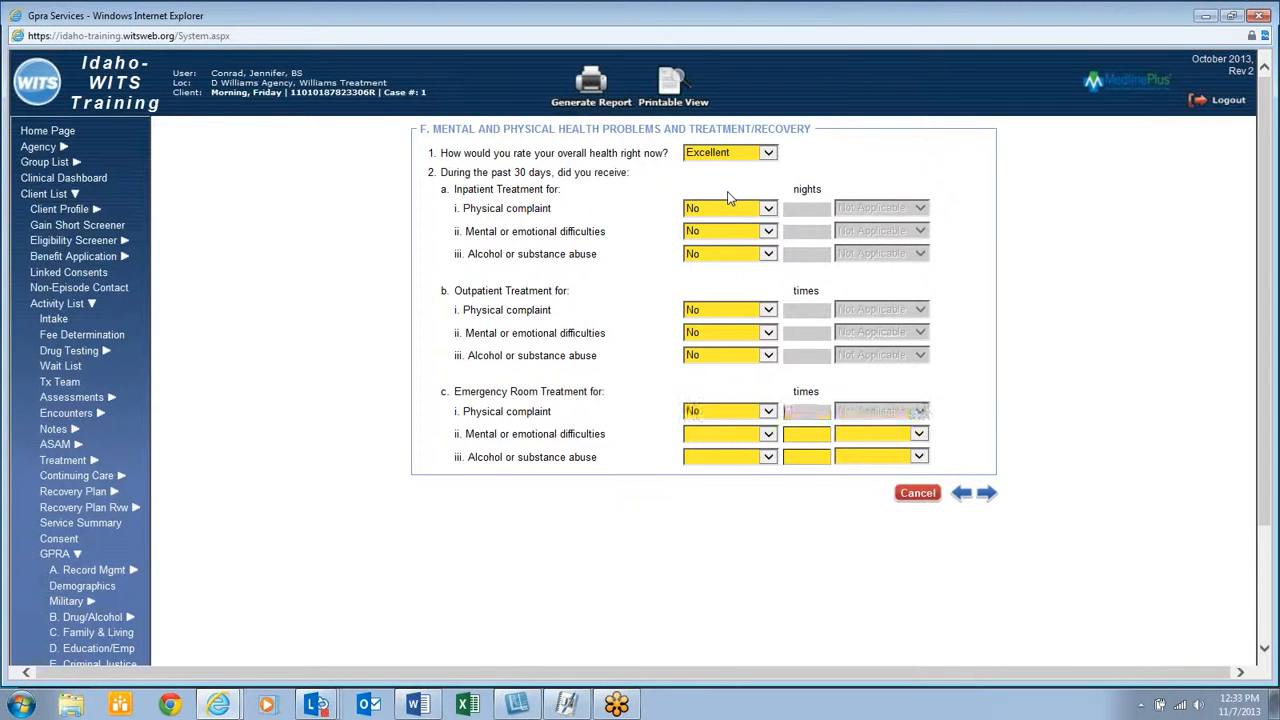
# Answer No to ER mental health and substance abuse treatment
pyautogui.press('n')
pyautogui.press('Tab')
pyautogui.press('n')
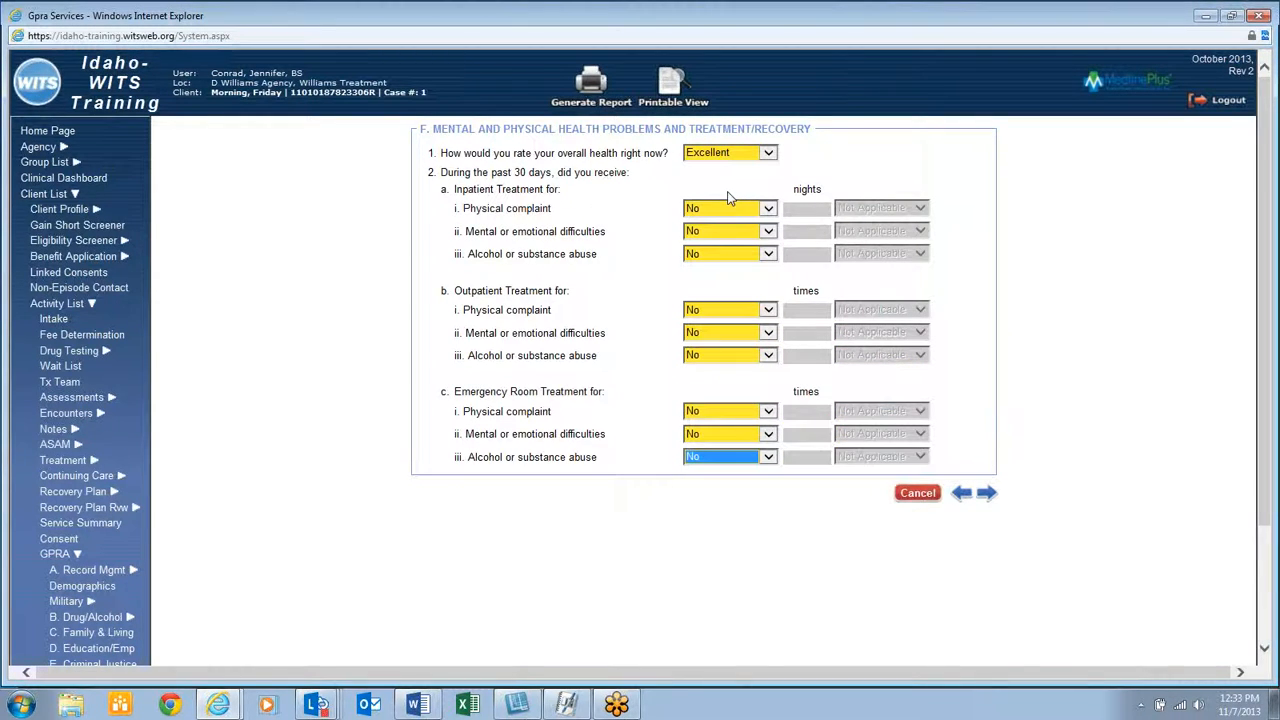
pyautogui.click(986, 492)
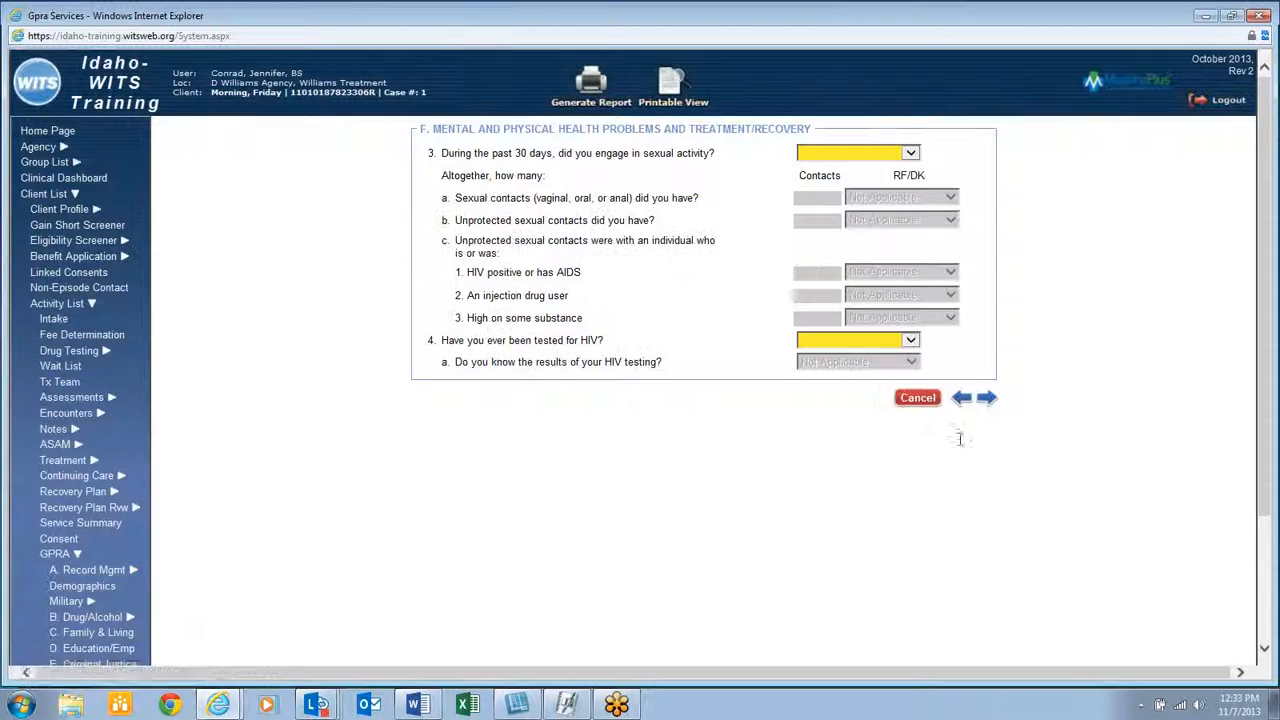
# Answer No to sexual activity and to ever being tested for HIV
pyautogui.click(848, 155)
pyautogui.click(845, 178)
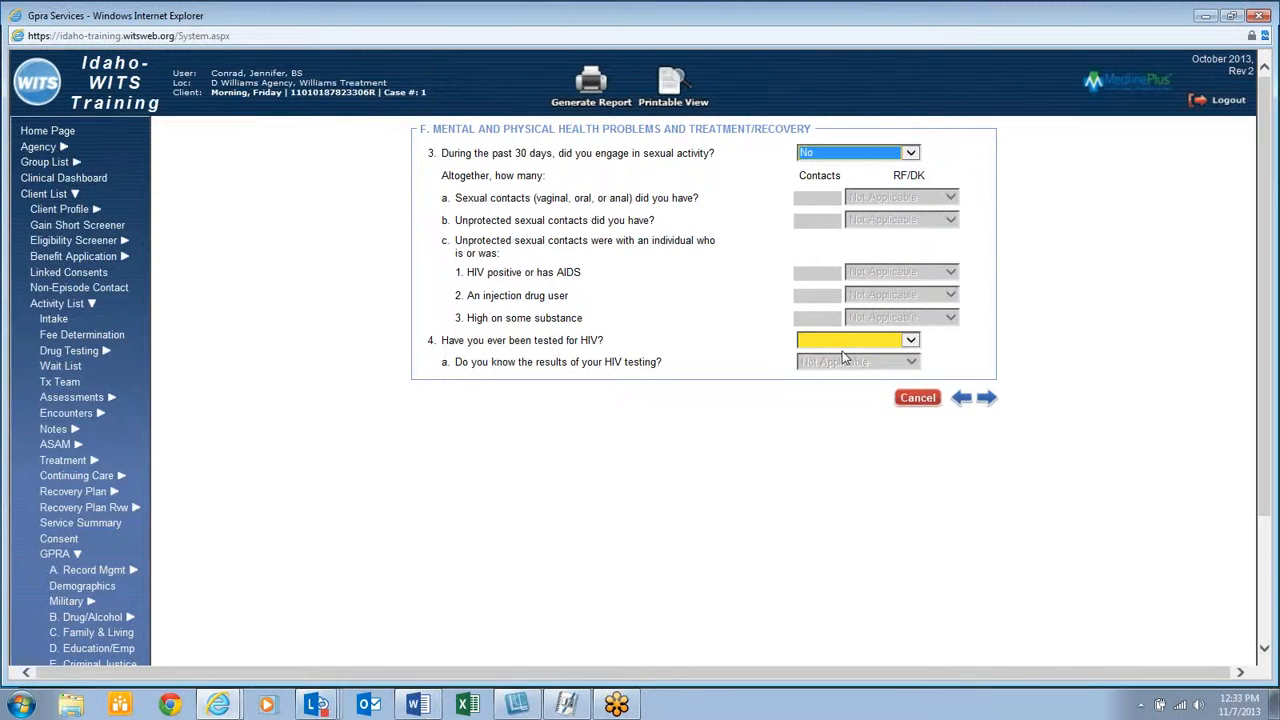
pyautogui.click(842, 343)
pyautogui.click(837, 364)
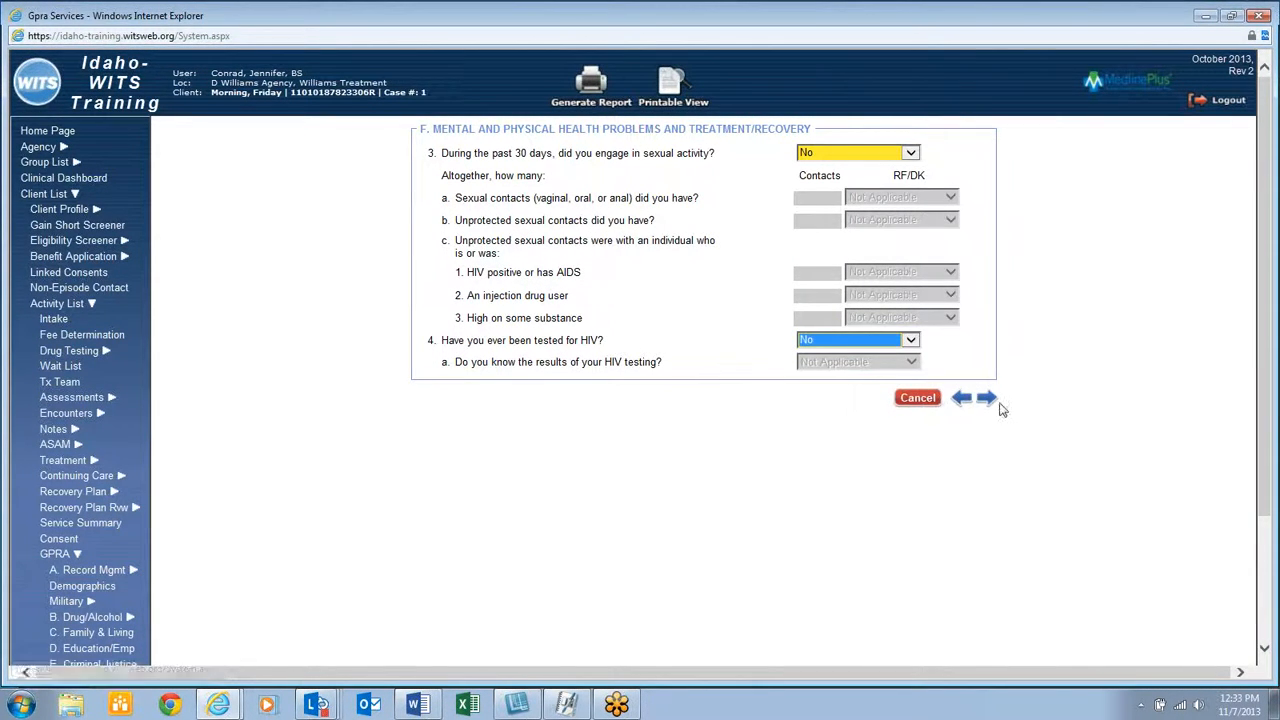
pyautogui.click(986, 397)
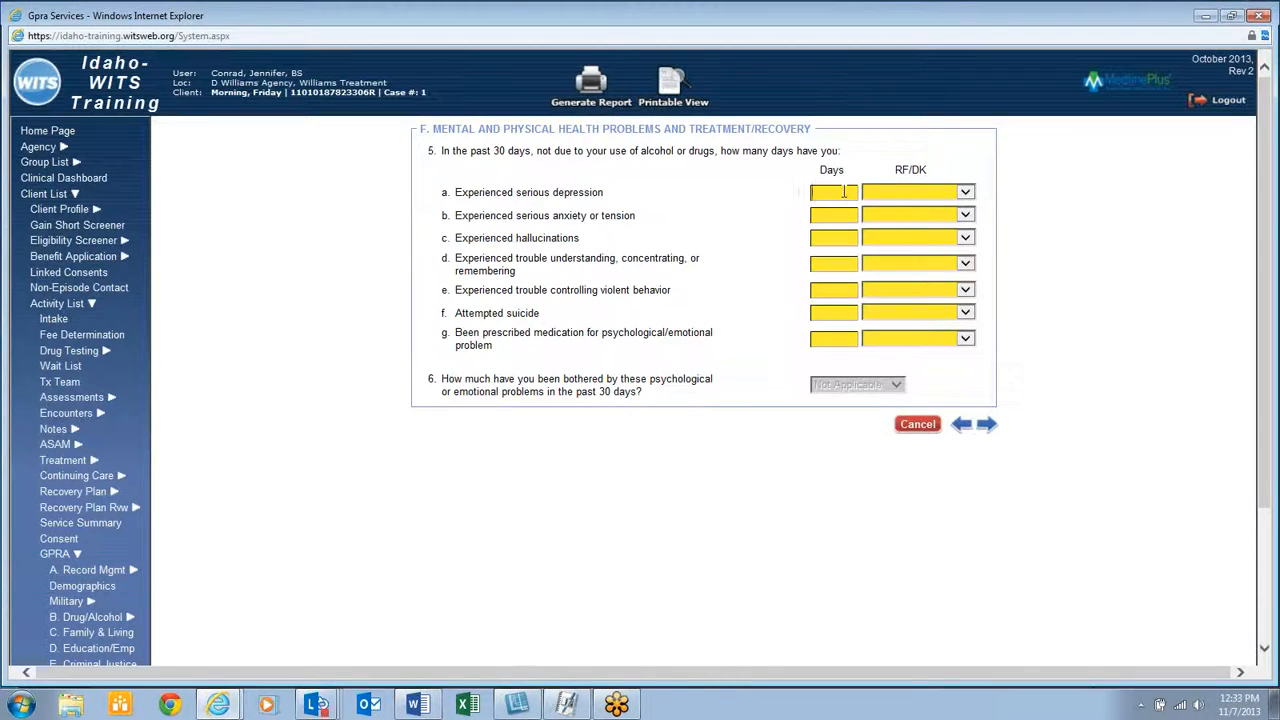
# Enter 0 days for each of the seven psychological problem questions
pyautogui.click(843, 192)
pyautogui.write('0')
pyautogui.press('Tab')
pyautogui.press('Tab')
pyautogui.write('0')
pyautogui.press('Tab')
pyautogui.press('Tab')
pyautogui.write('0')
pyautogui.press('Tab')
pyautogui.press('Tab')
pyautogui.write('0')
pyautogui.press('Tab')
pyautogui.press('Tab')
pyautogui.write('0')
pyautogui.press('Tab')
pyautogui.press('Tab')
pyautogui.write('0')
pyautogui.press('Tab')
pyautogui.press('Tab')
pyautogui.write('0')
pyautogui.press('Tab')
pyautogui.press('Tab')
# Answer Yes to question 7 on experiencing violence or trauma
pyautogui.click(986, 424)
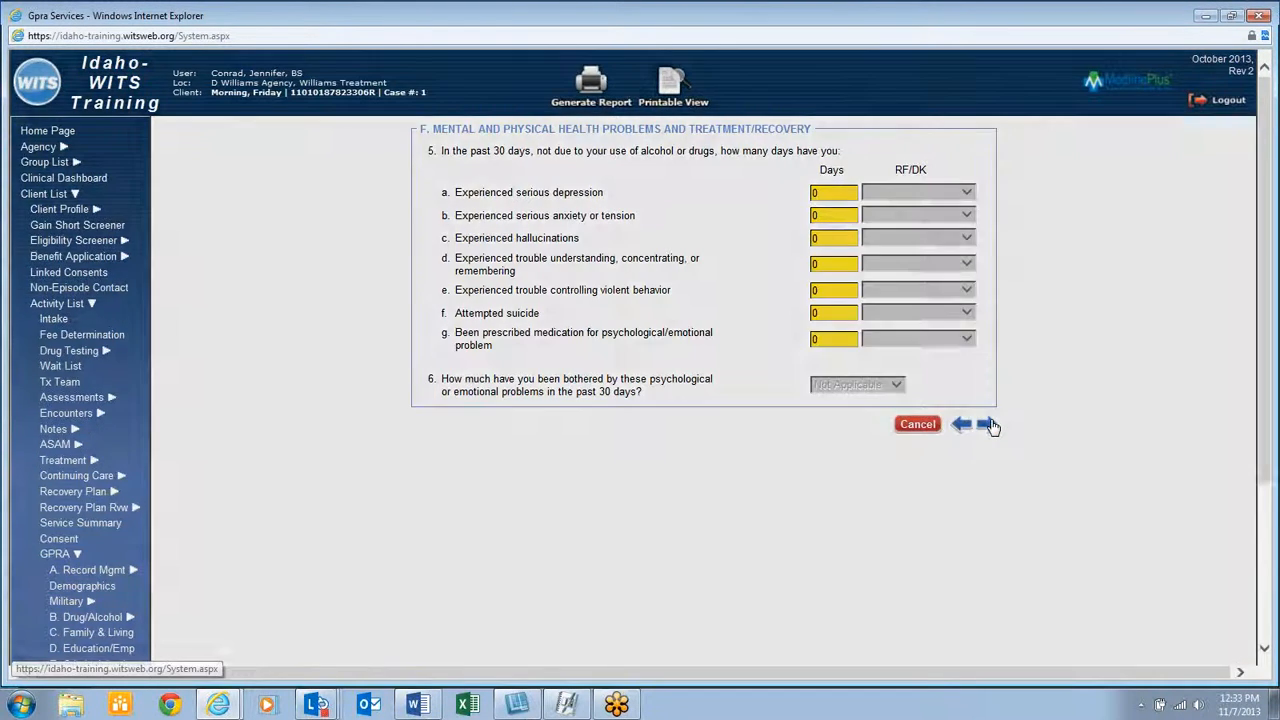
pyautogui.click(900, 151)
pyautogui.click(905, 174)
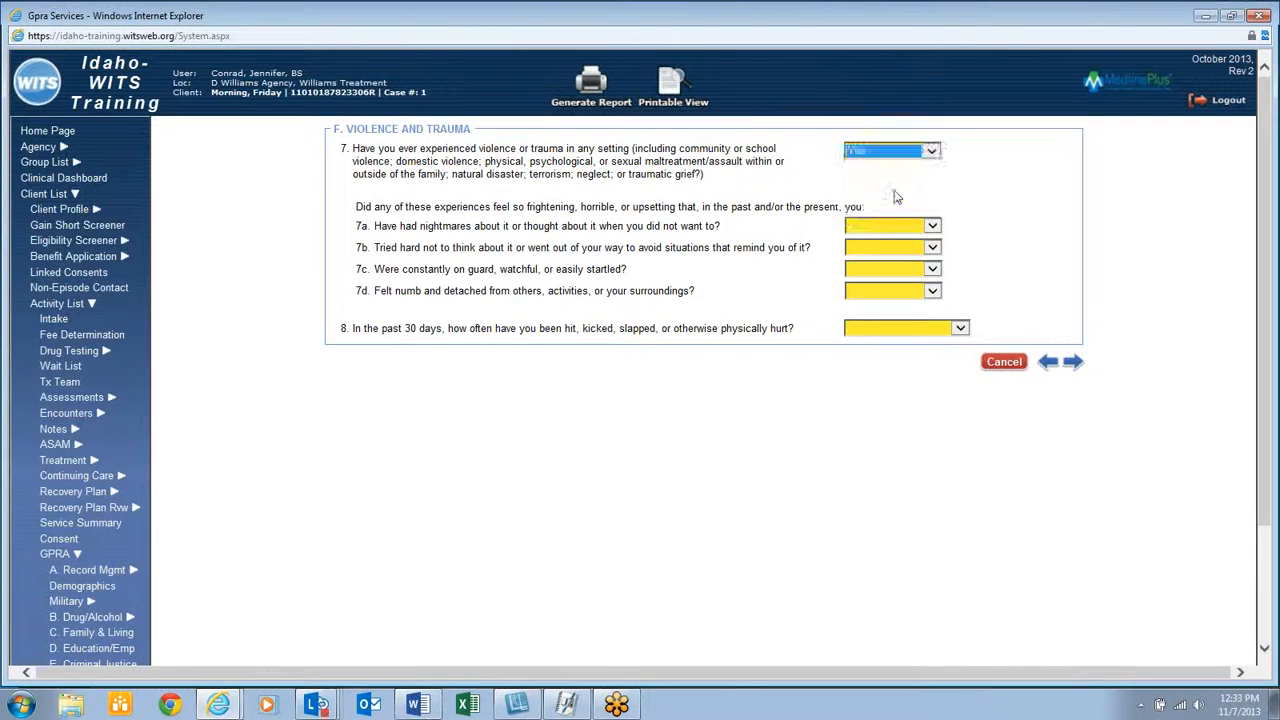
# Answer No to trauma follow-ups 7a–7d, leaving question 8 at Never
pyautogui.click(889, 227)
pyautogui.click(889, 252)
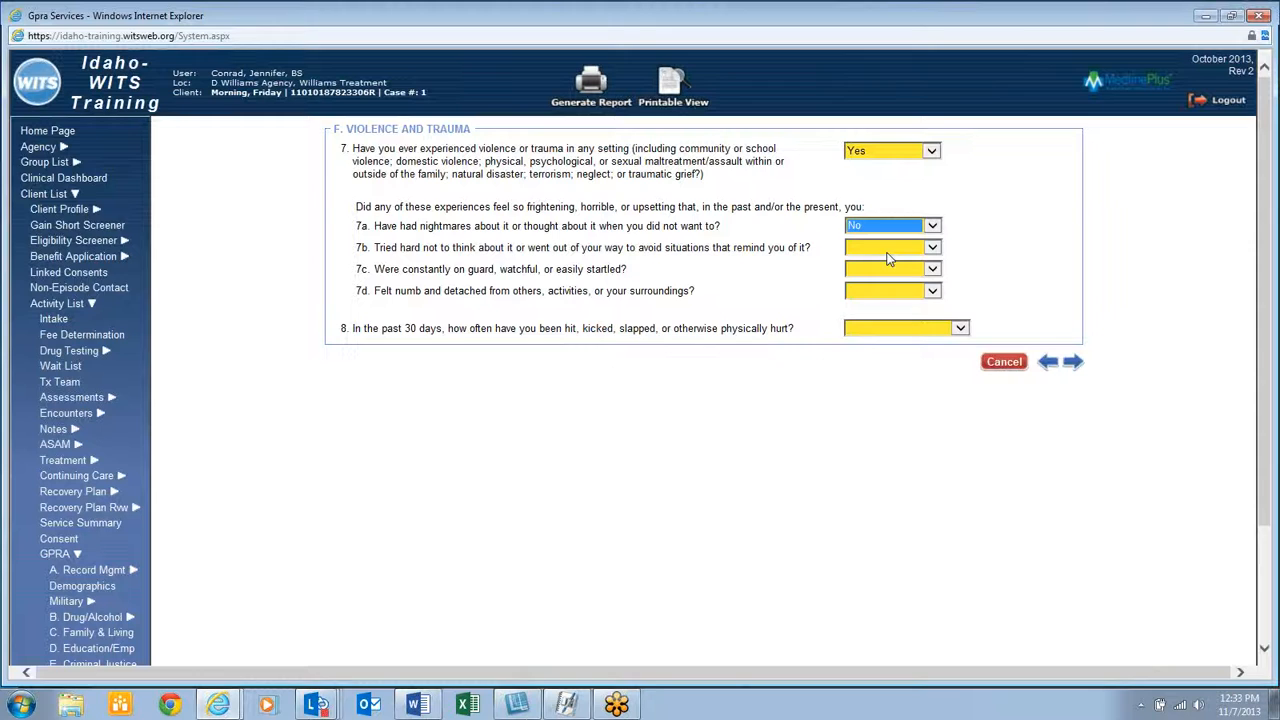
pyautogui.press('Tab')
pyautogui.press('n')
pyautogui.press('Tab')
pyautogui.press('n')
pyautogui.press('Tab')
pyautogui.press('n')
pyautogui.press('Tab')
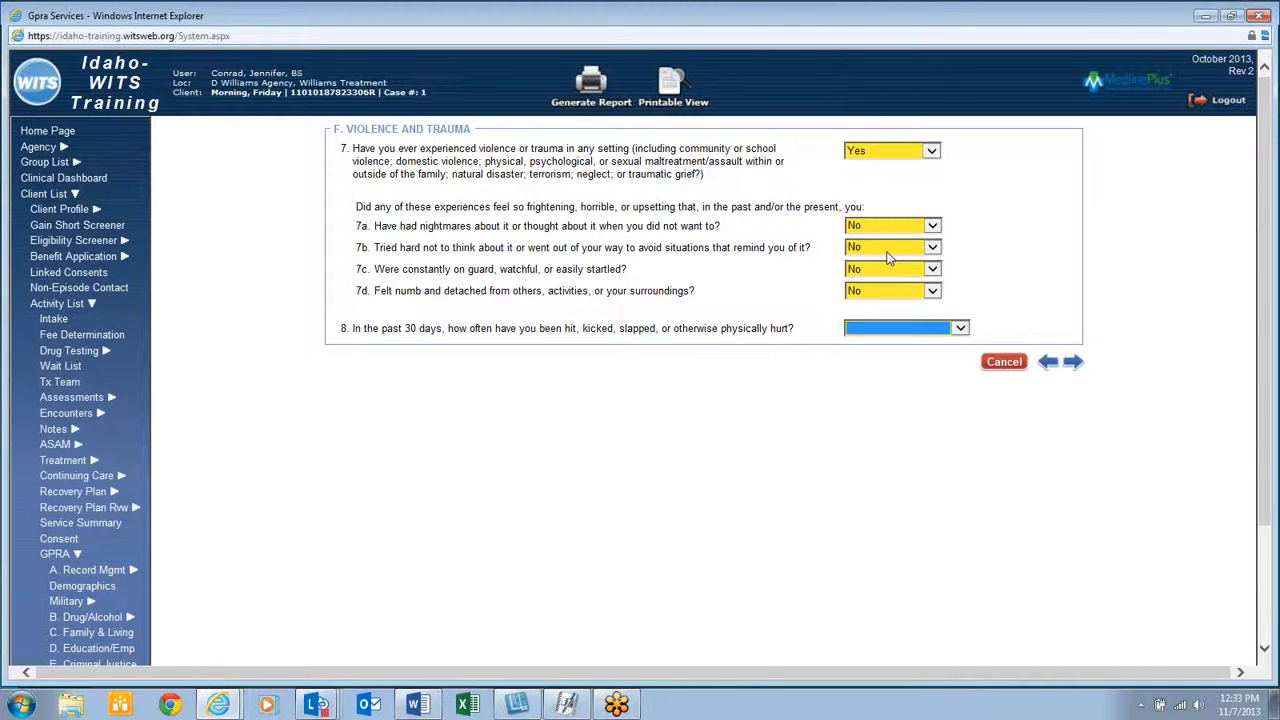
pyautogui.click(1068, 362)
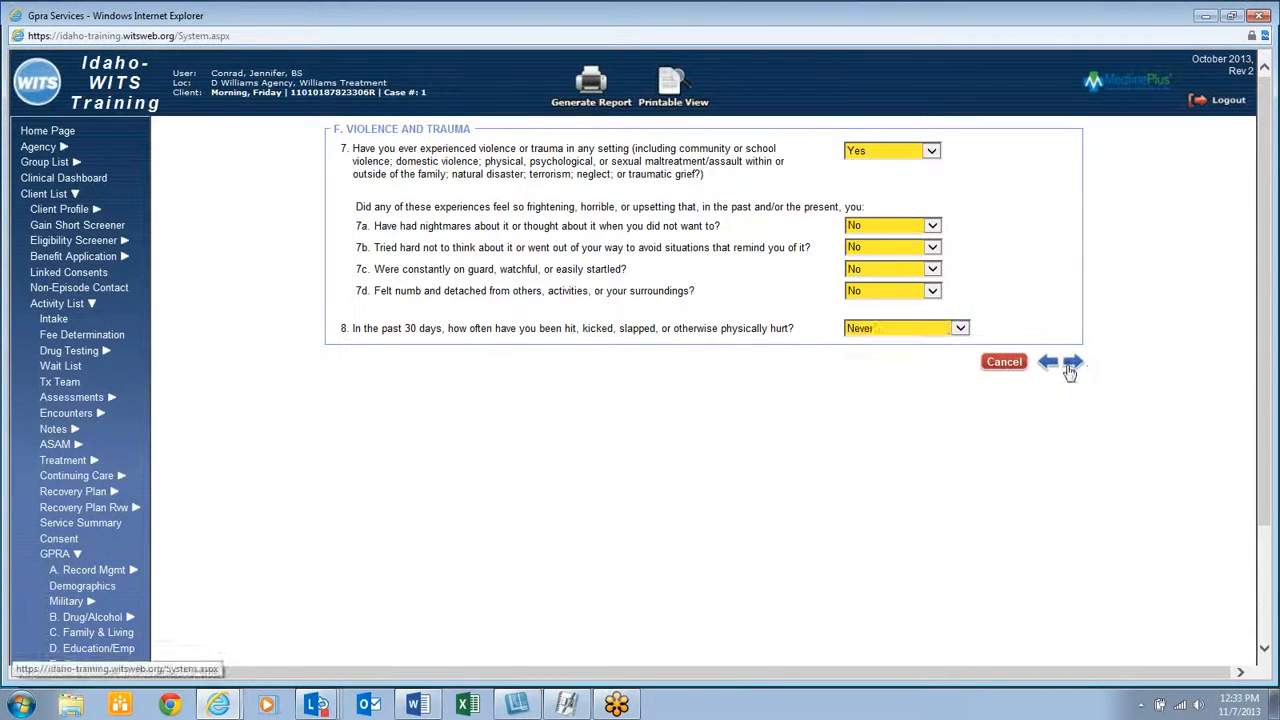
# Set Social Connectedness Q1 to REFUSED, Q2–Q4 to No, and Q5 to No one
pyautogui.click(760, 238)
pyautogui.click(748, 276)
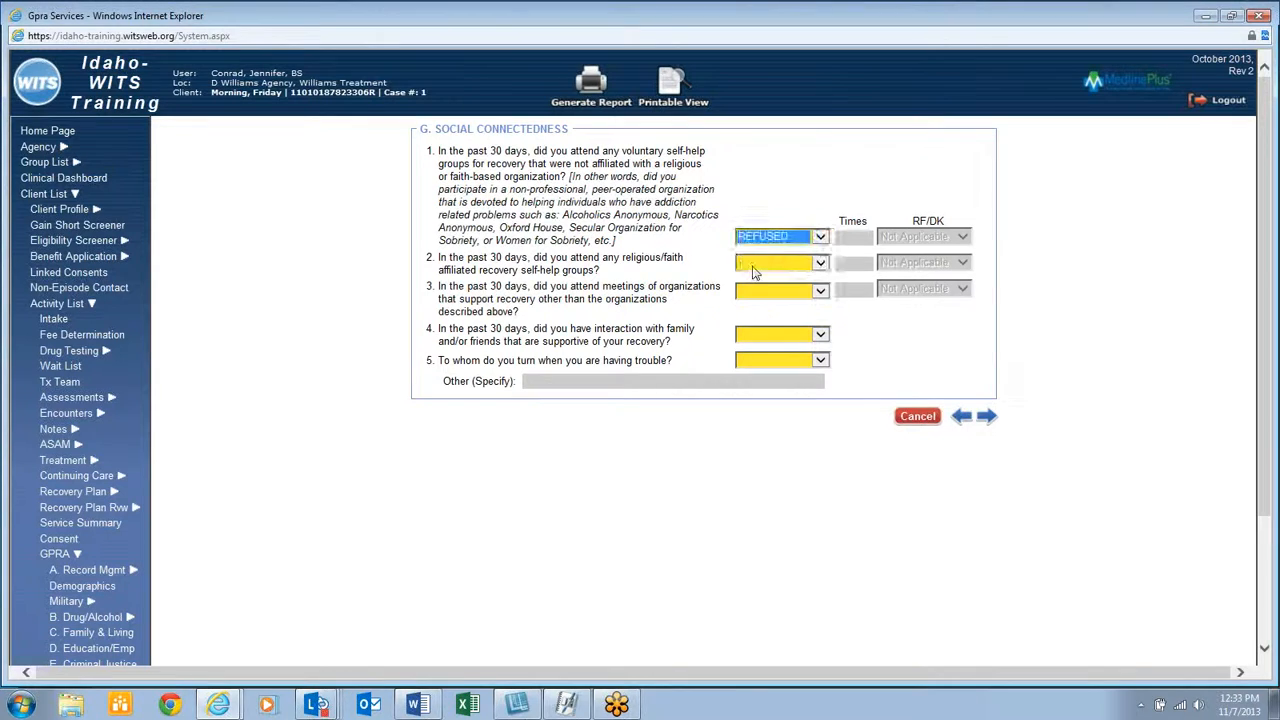
pyautogui.press('Tab')
pyautogui.press('n')
pyautogui.press('Tab')
pyautogui.press('n')
pyautogui.press('Tab')
pyautogui.press('n')
pyautogui.press('Tab')
pyautogui.press('n')
pyautogui.click(987, 415)
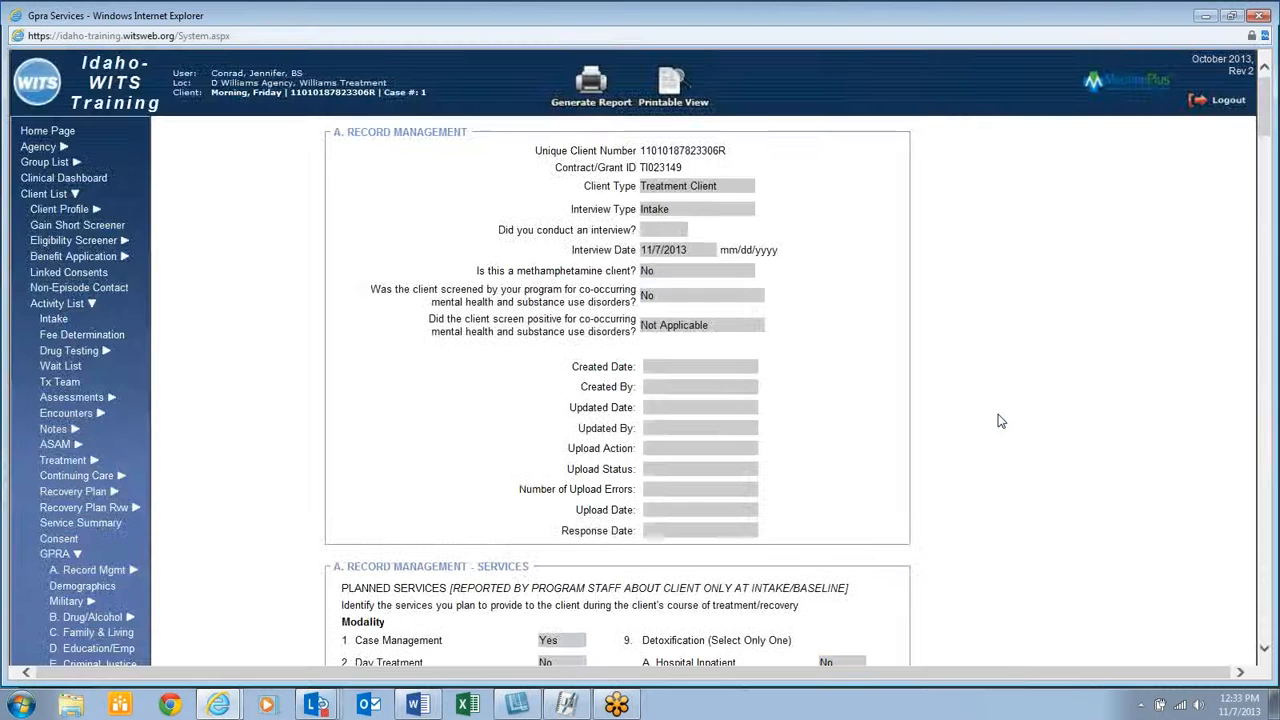
# Review the interview summary and finish the GPRA intake dated 11/7/2013
pyautogui.scroll(-1, 1010, 330)
pyautogui.scroll(-20, 1010, 330)
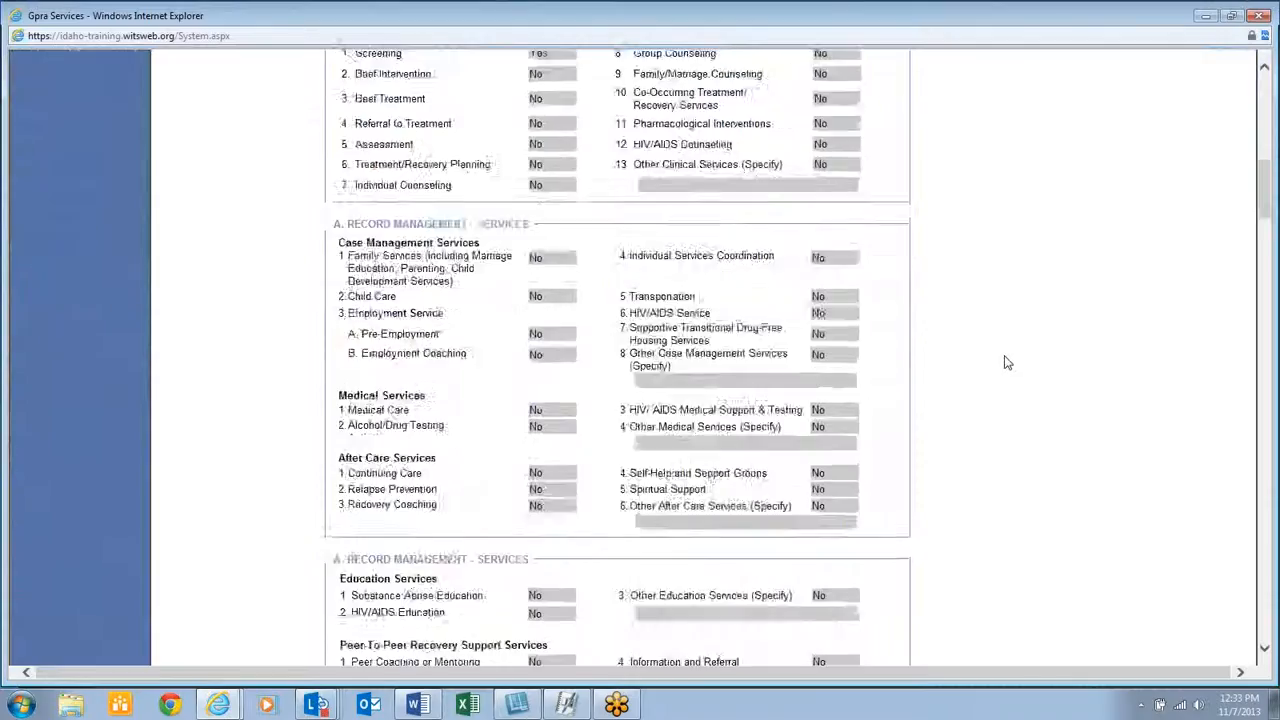
pyautogui.scroll(-20, 993, 378)
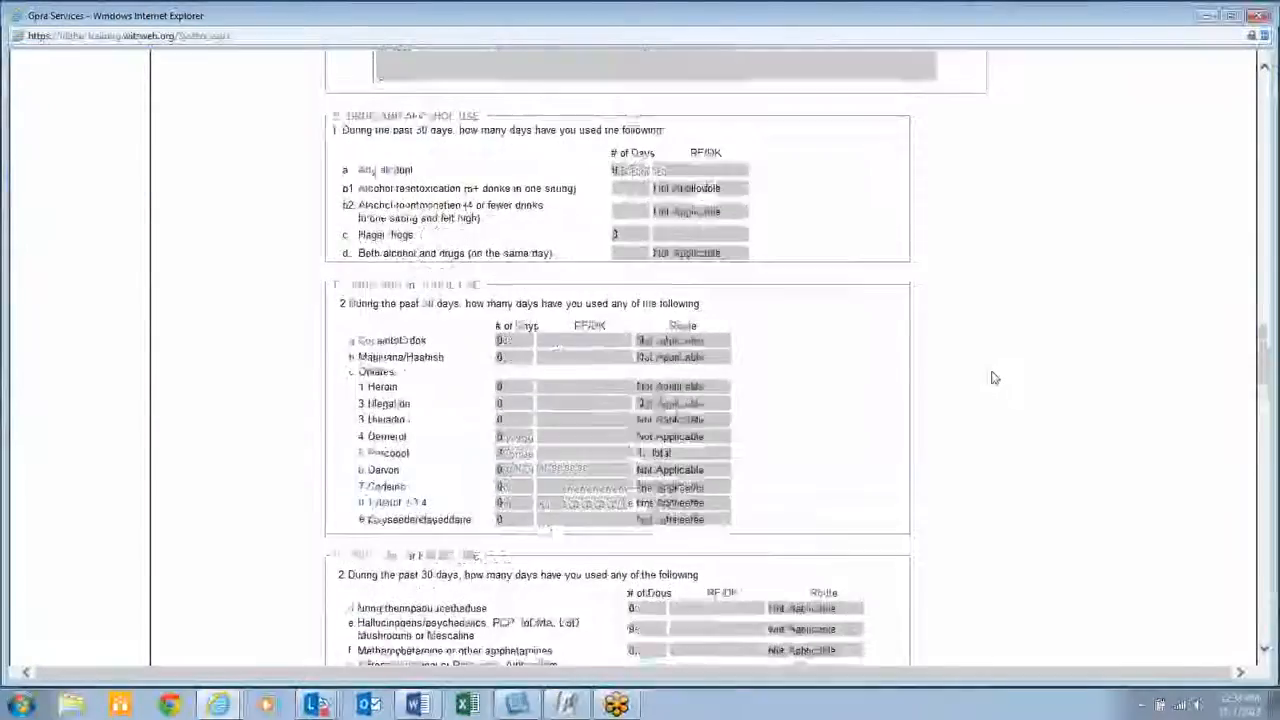
pyautogui.scroll(-20, 993, 378)
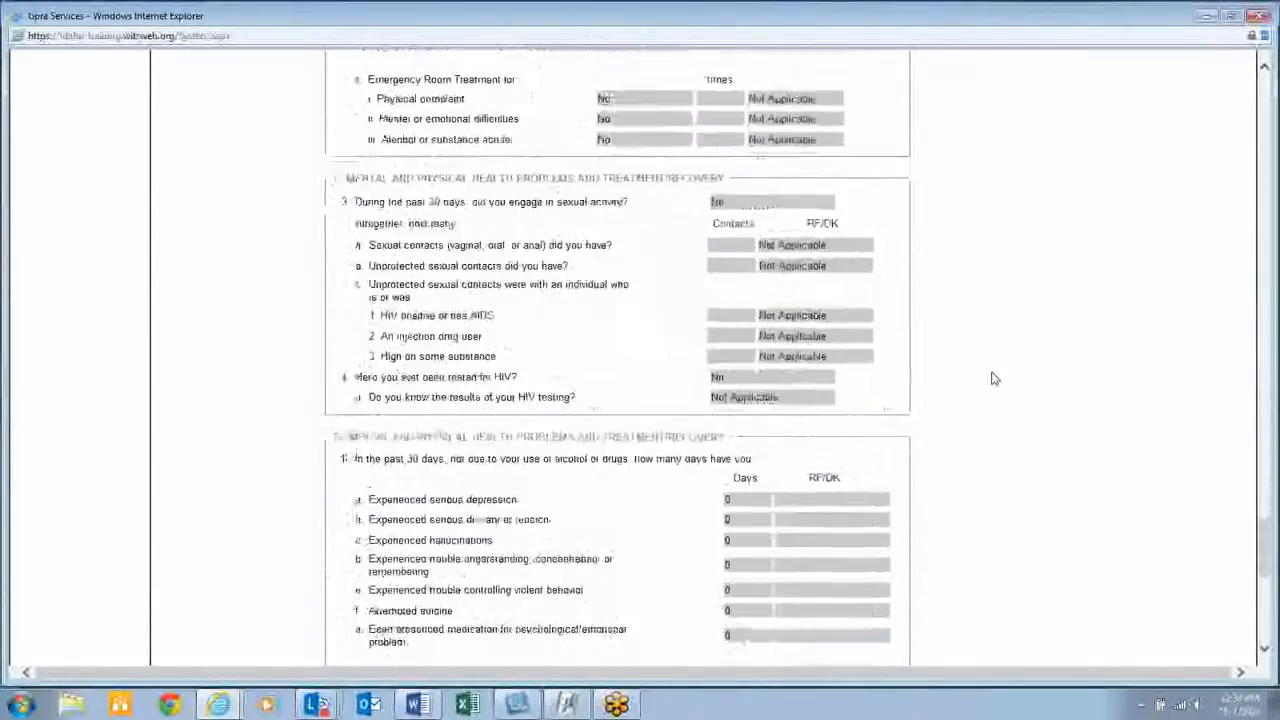
pyautogui.click(460, 648)
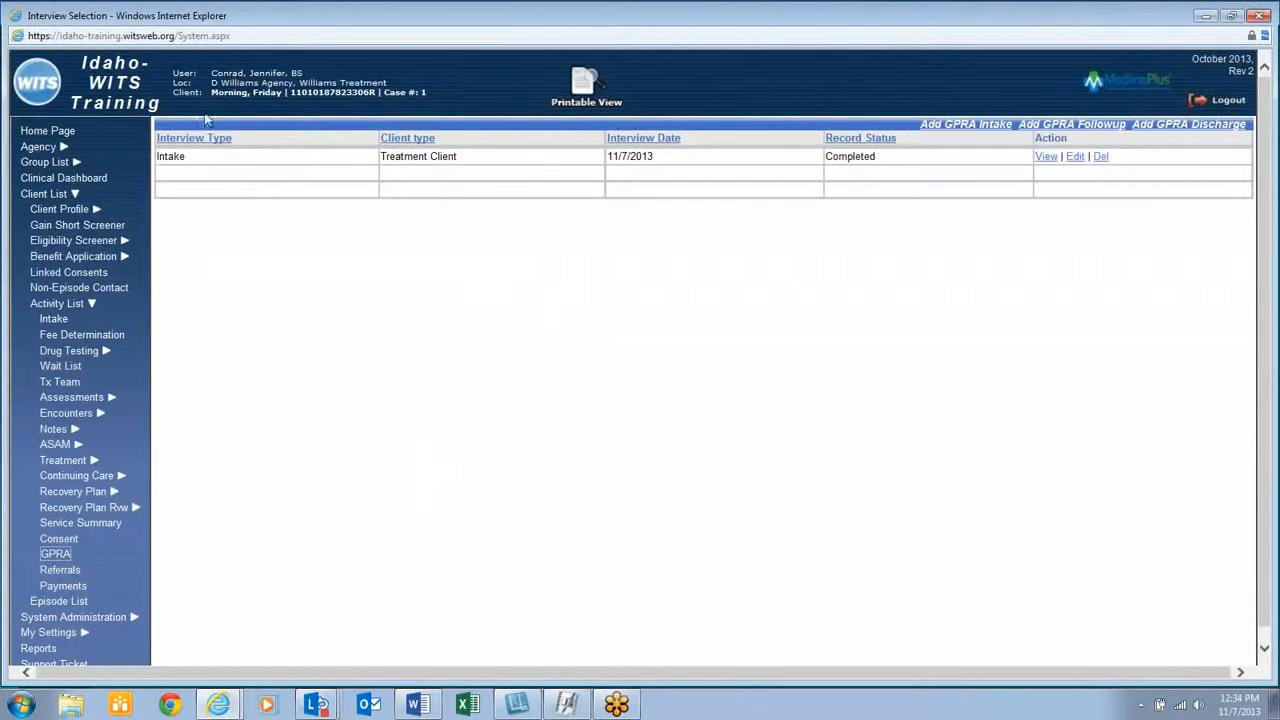
# Accept the pending $360 ATR 3 authorization for ATR Assessment from the client's Authorization list
pyautogui.click(62, 210)
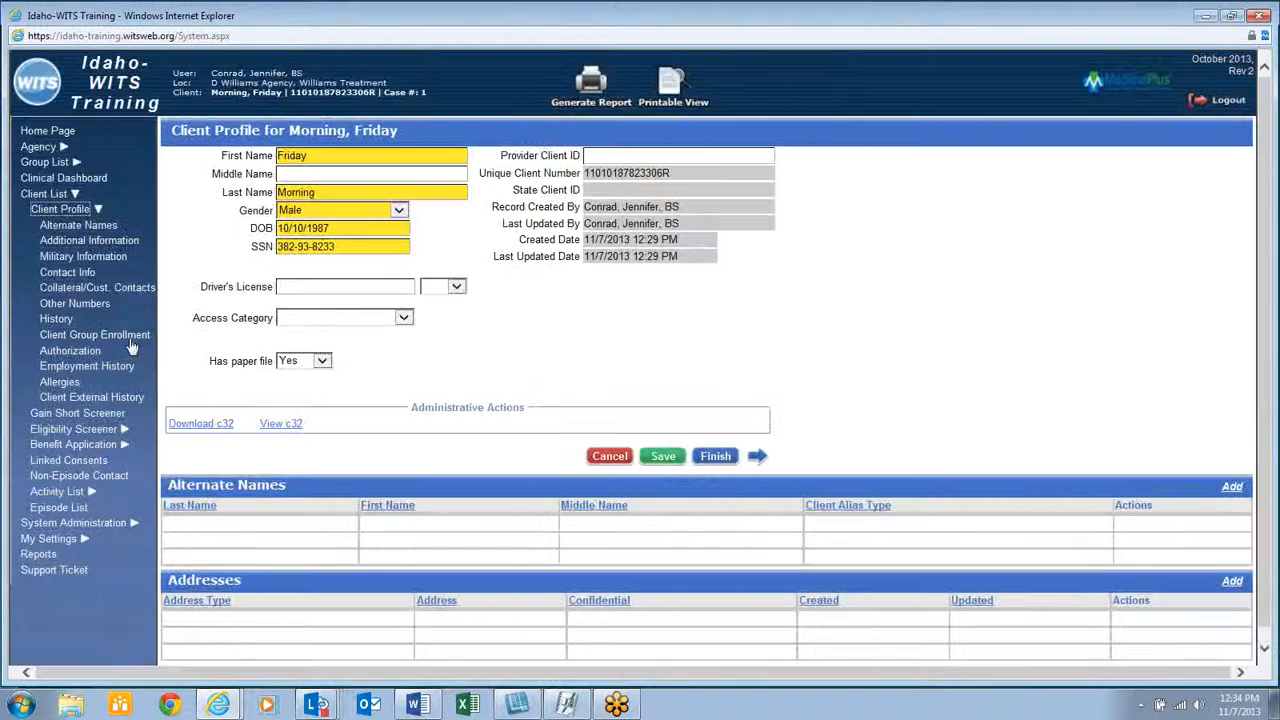
pyautogui.click(76, 351)
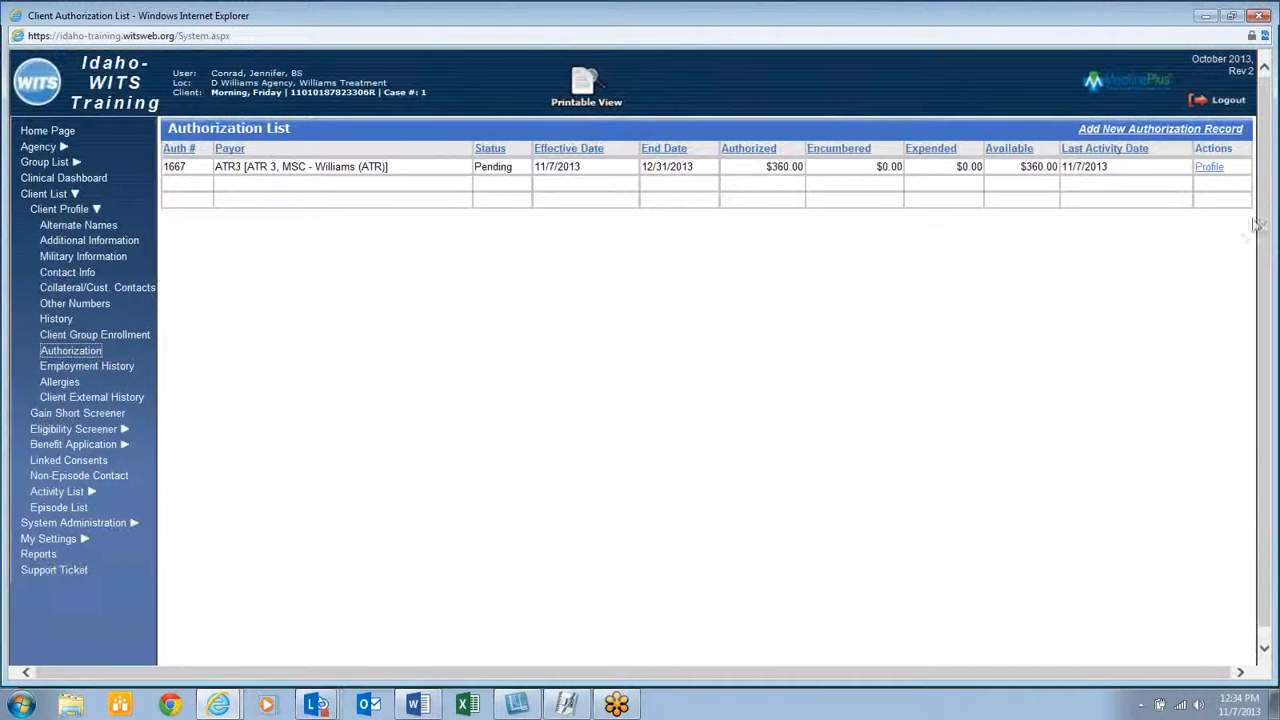
pyautogui.click(1212, 167)
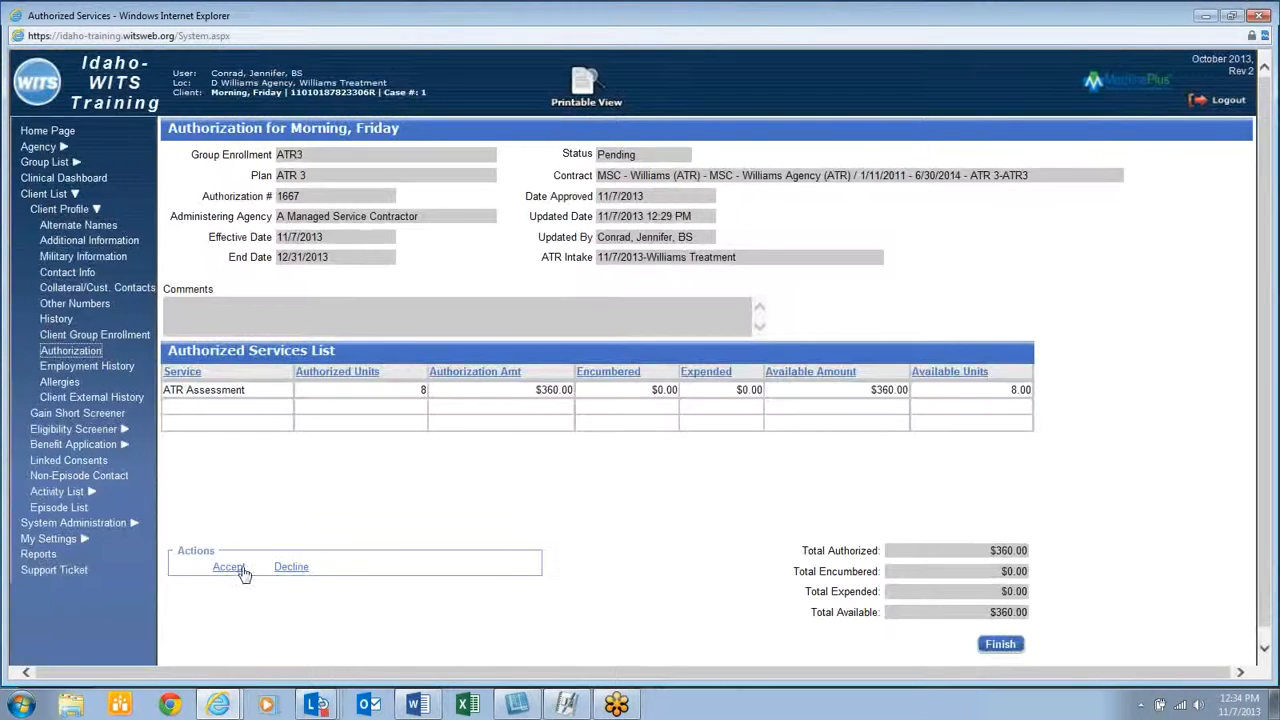
pyautogui.click(229, 567)
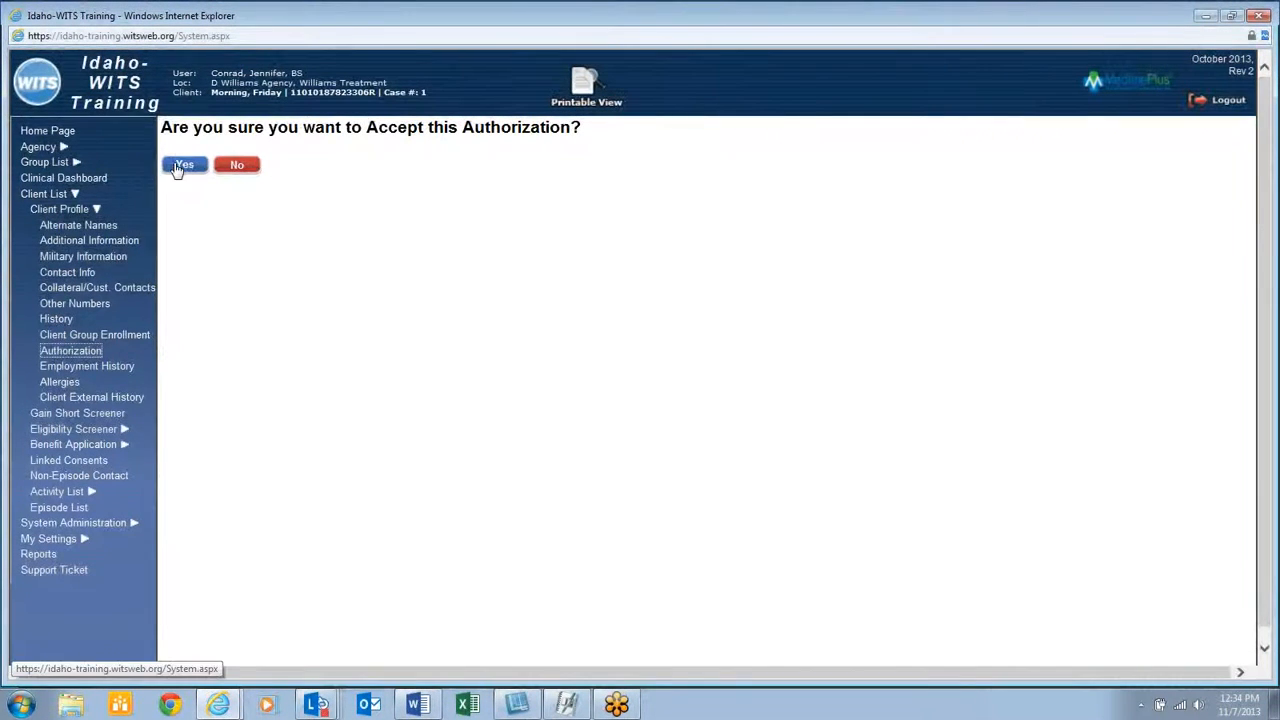
pyautogui.click(180, 164)
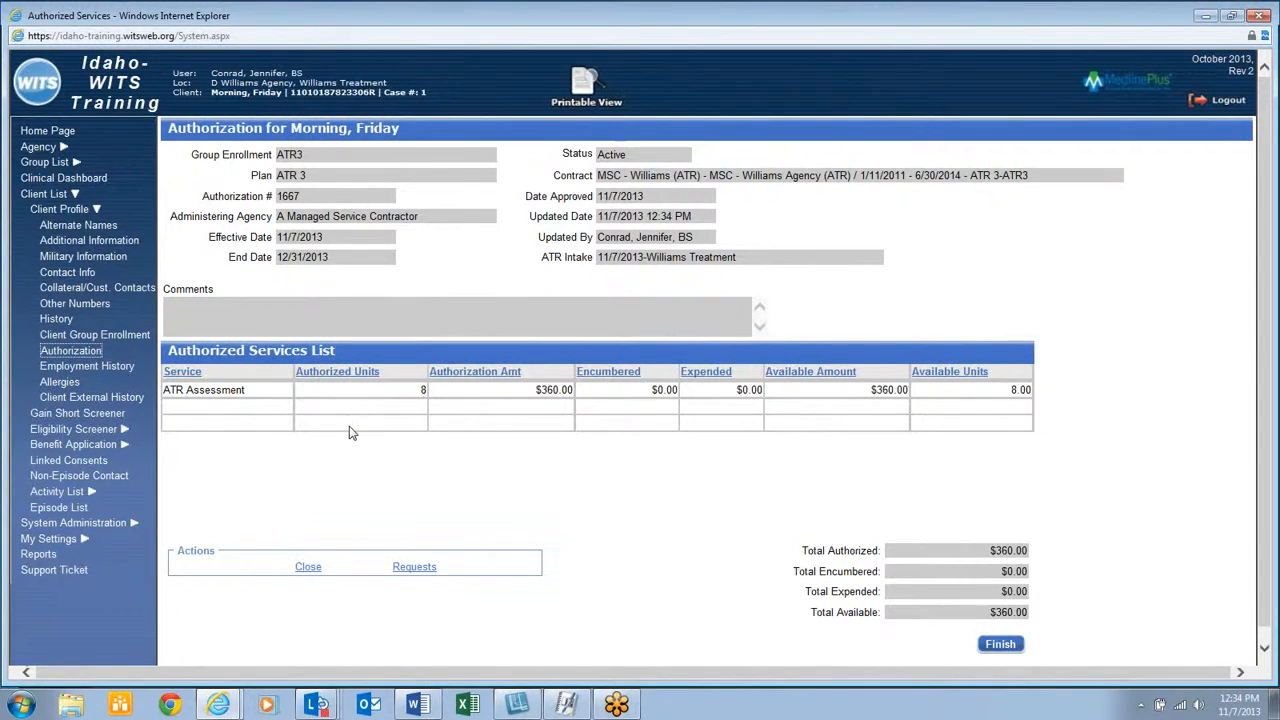
# Open the client's Consent records from the Activity List
pyautogui.click(52, 491)
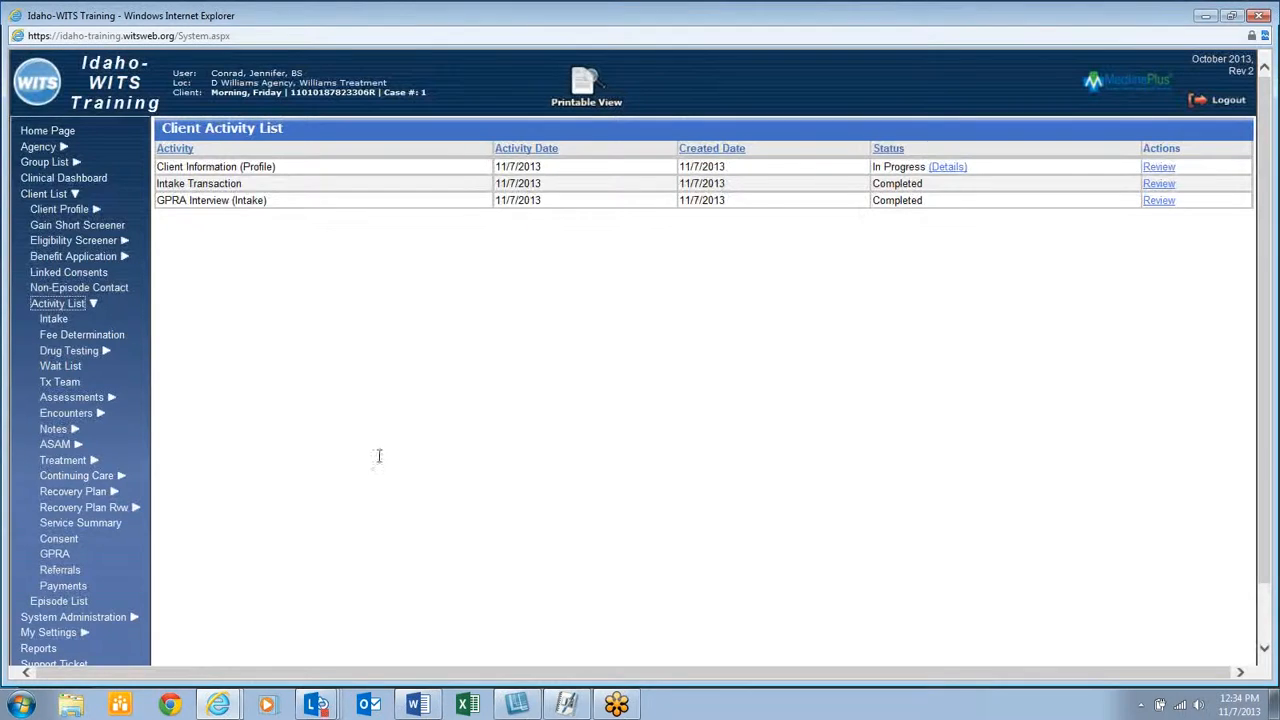
pyautogui.click(60, 540)
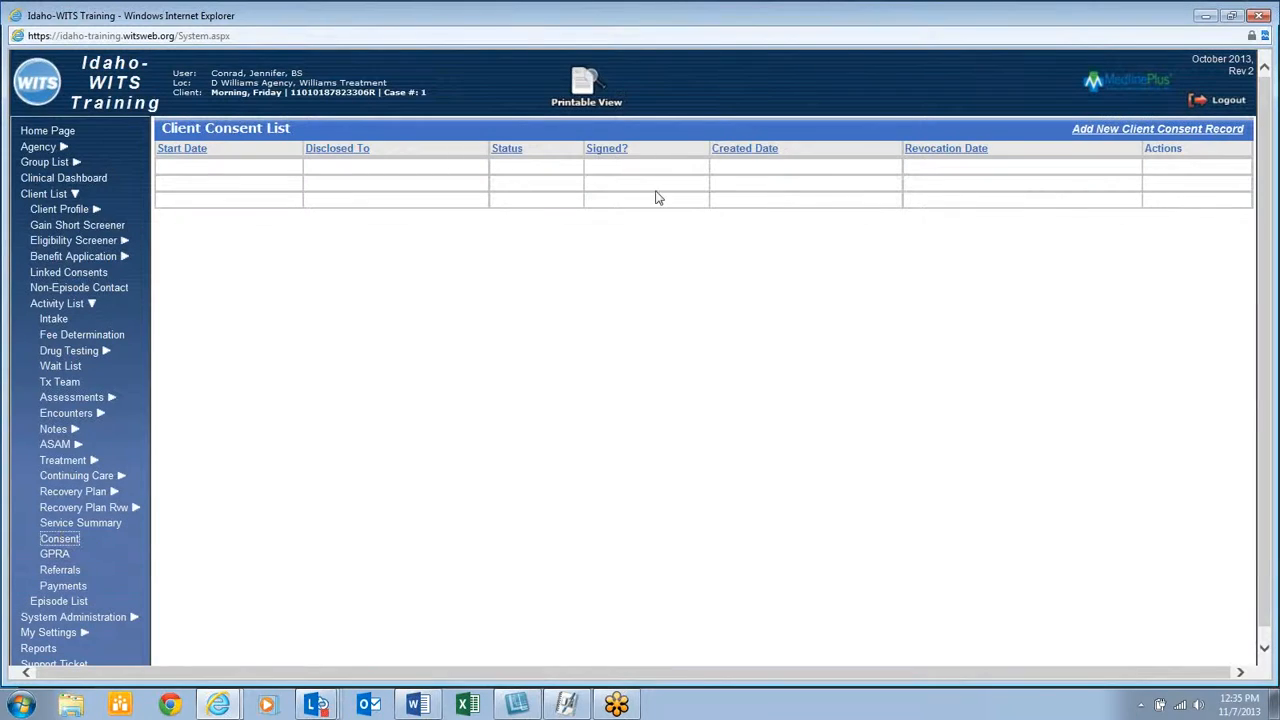
# Add a consent record disclosing to A New Provider, purpose 'test', earliest service date 11/7/2013
pyautogui.click(1103, 128)
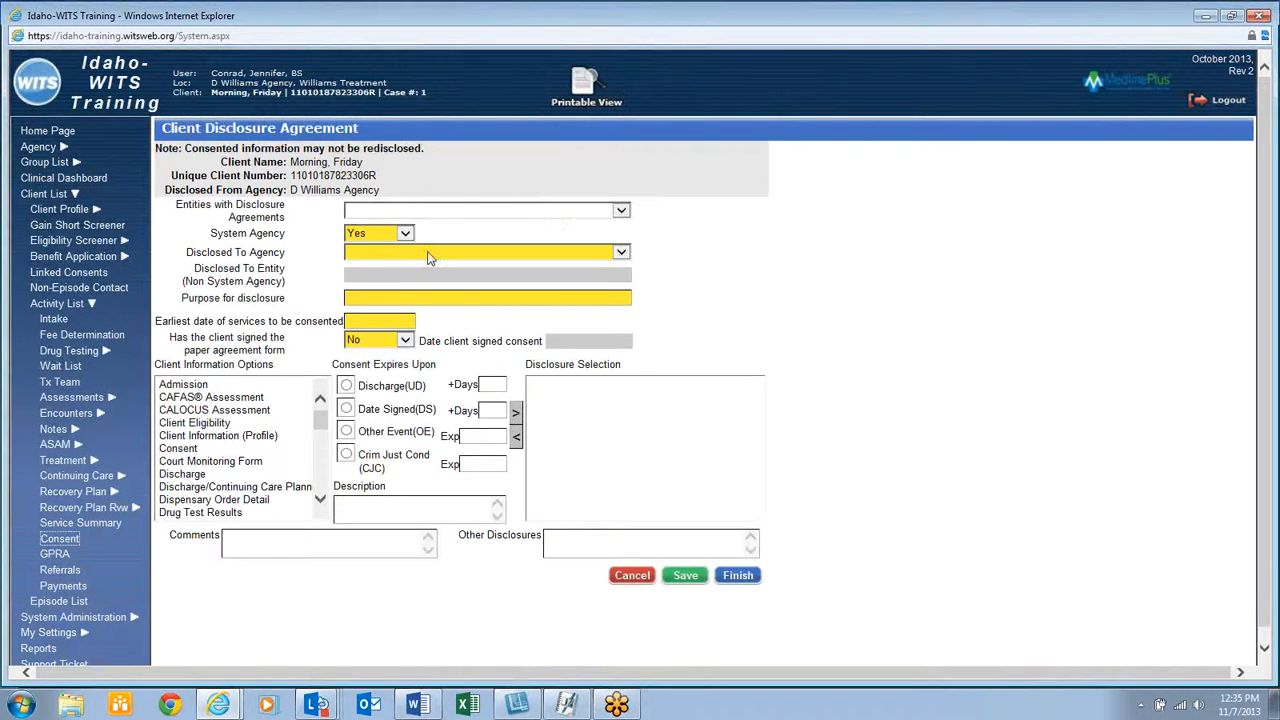
pyautogui.click(428, 254)
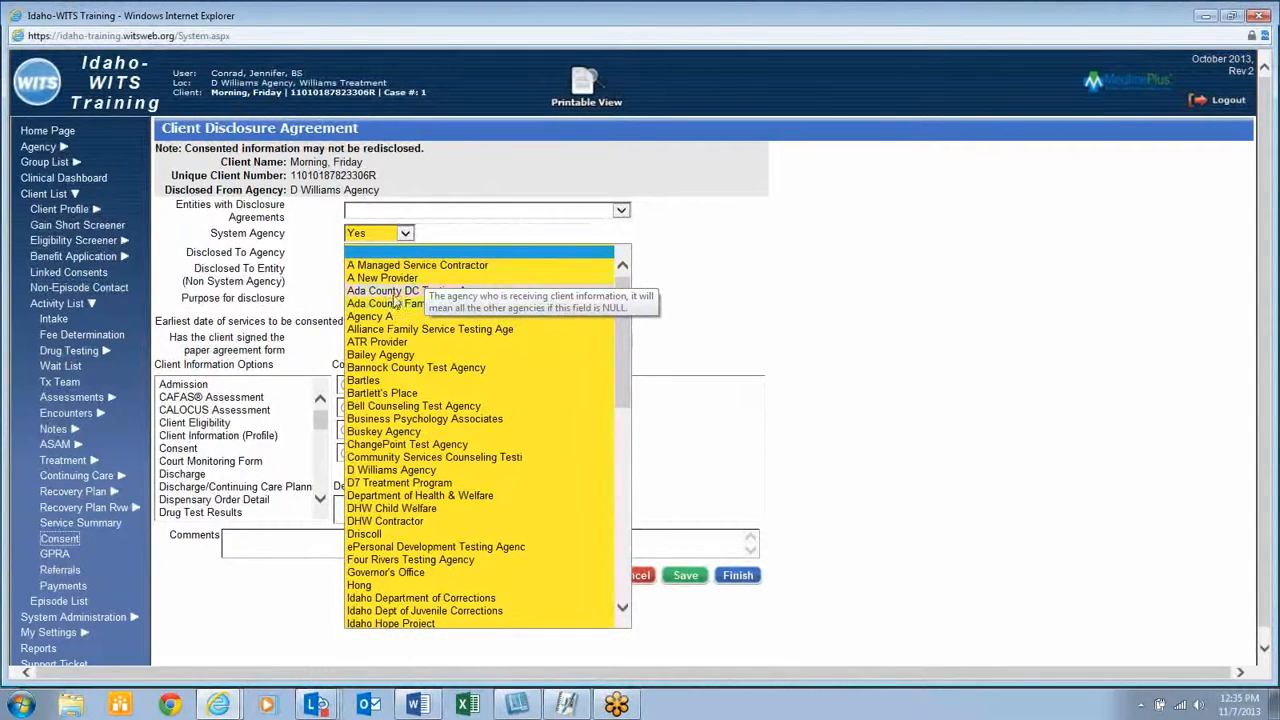
pyautogui.click(415, 268)
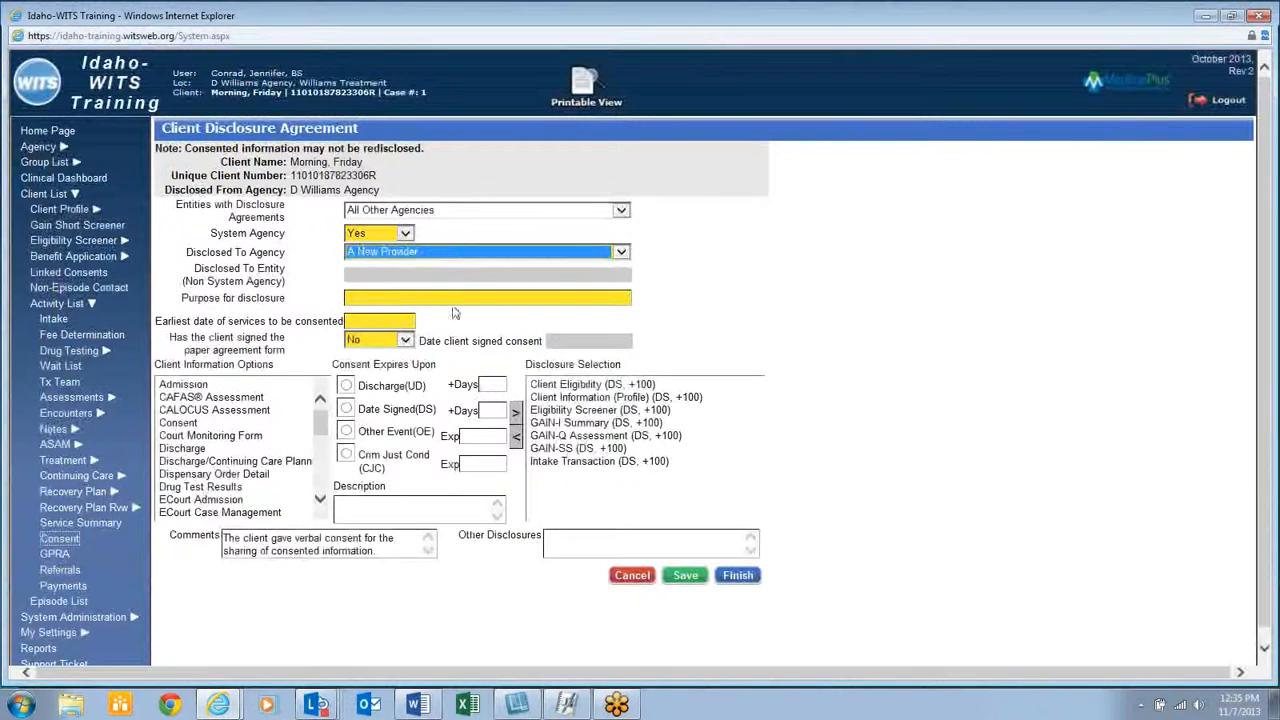
pyautogui.click(446, 296)
pyautogui.write('test')
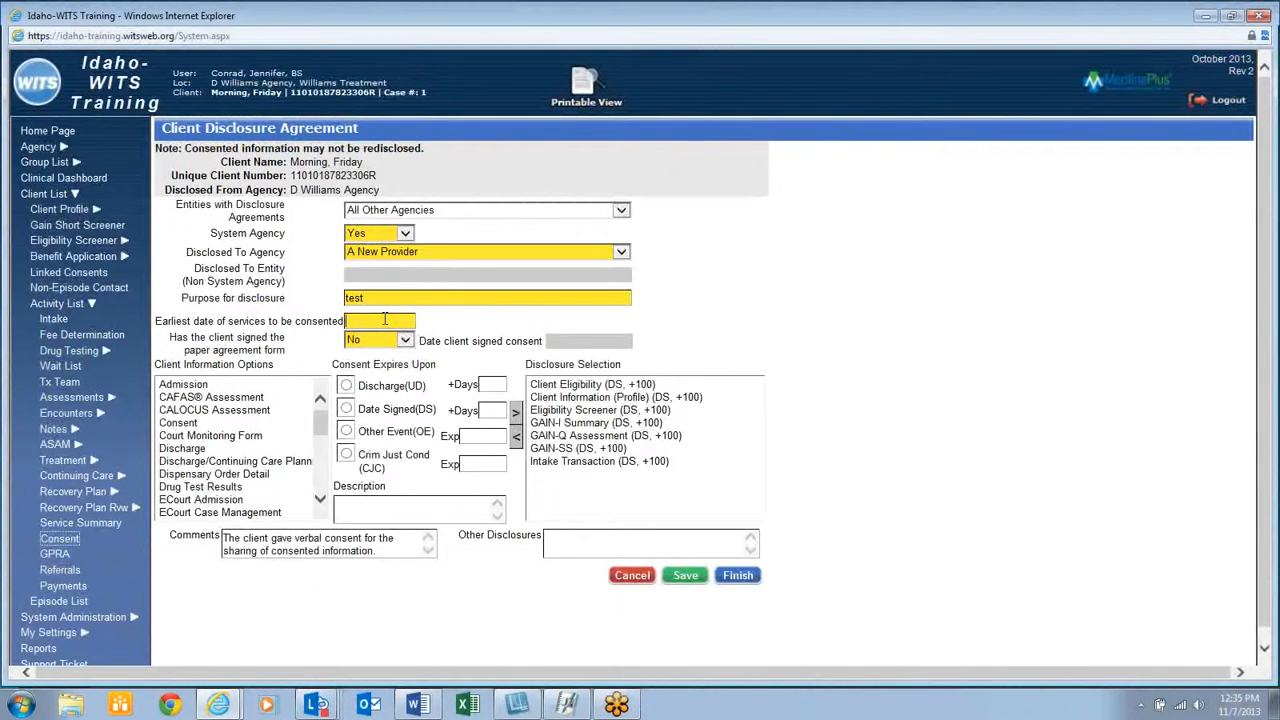
pyautogui.click(384, 320)
pyautogui.write('11/7/2013')
pyautogui.click(686, 579)
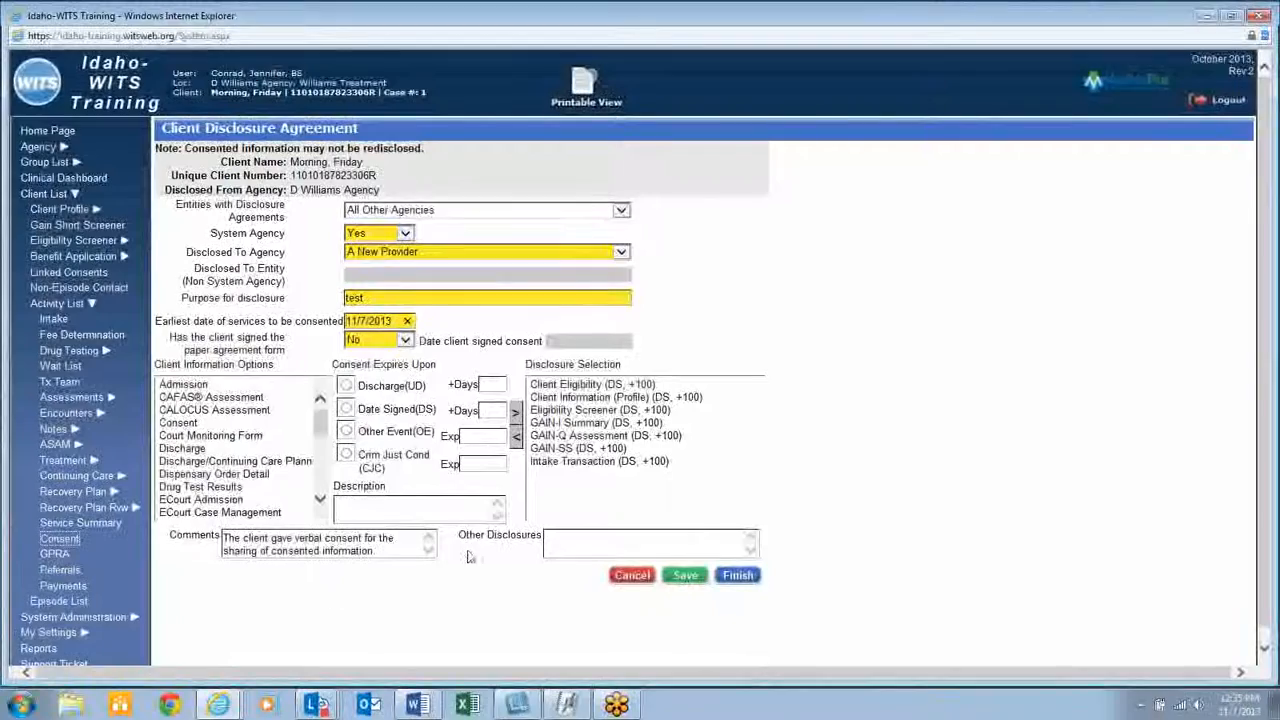
# Save the consent record and preview the printed general consent form
pyautogui.click(686, 577)
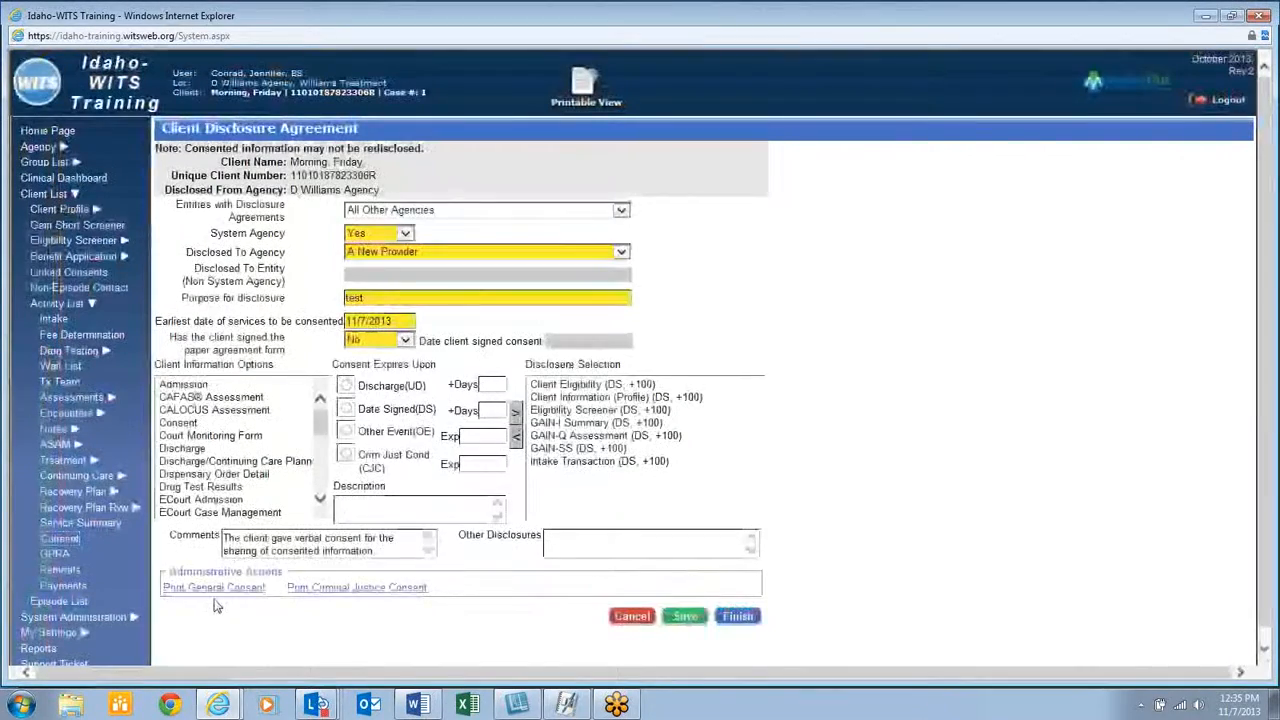
pyautogui.click(214, 588)
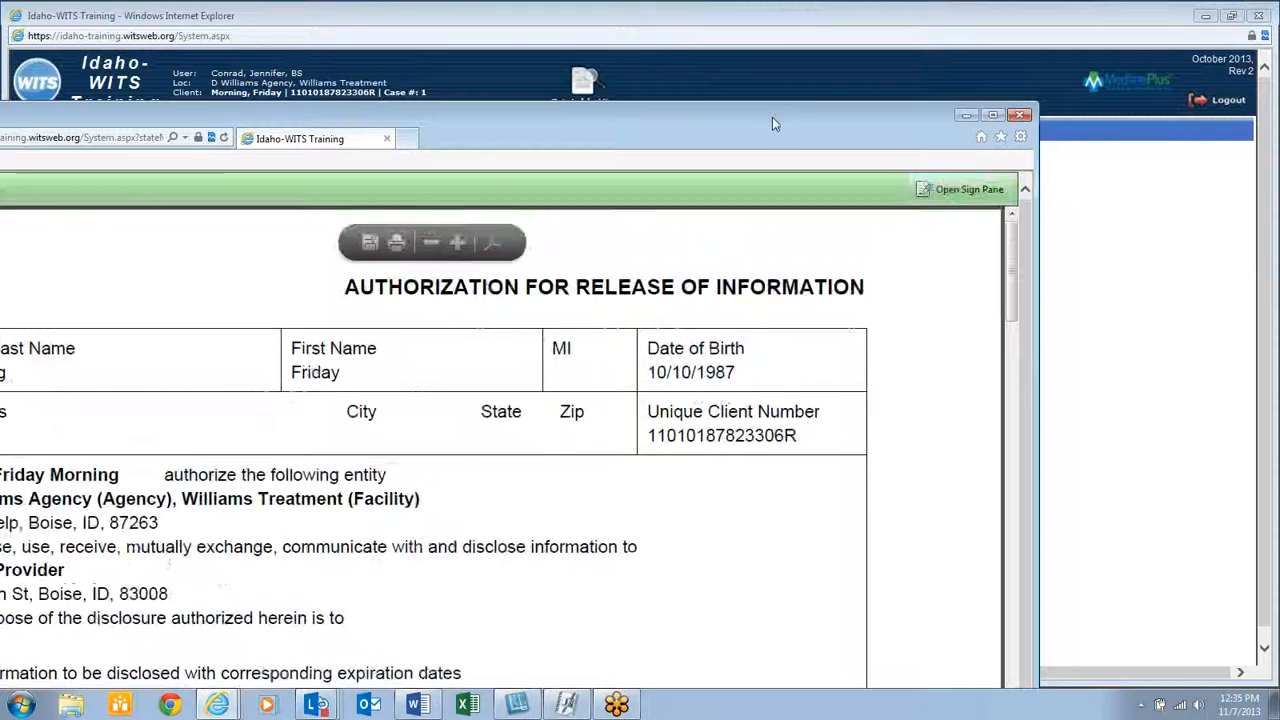
pyautogui.moveTo(669, 121); pyautogui.dragTo(815, 55)
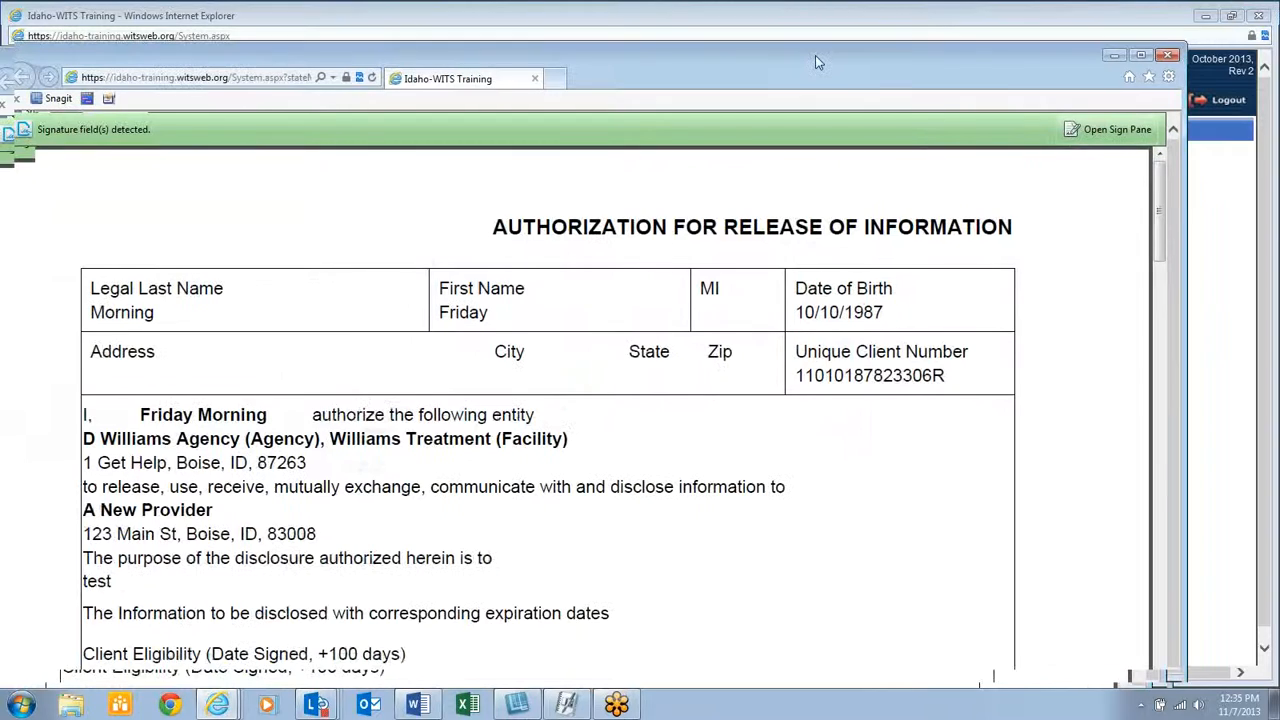
pyautogui.click(1175, 54)
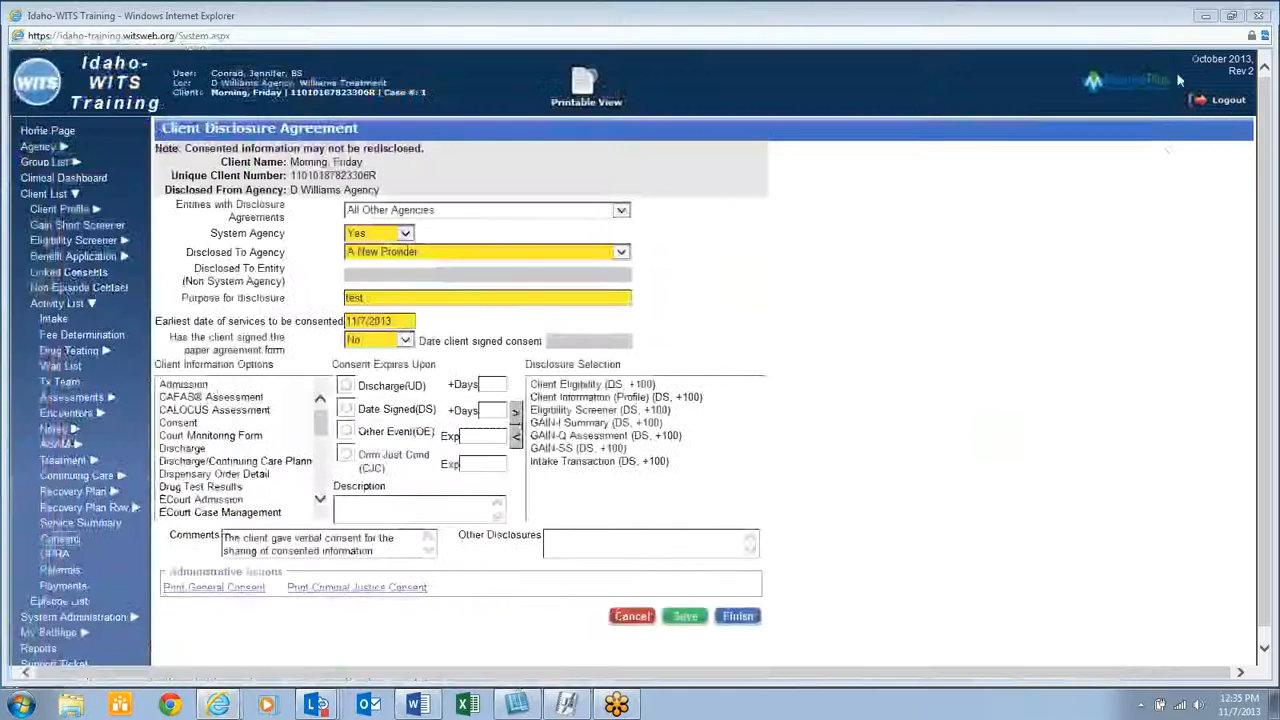
# Mark the paper agreement as signed, save it, and start a referral from this disclosure
pyautogui.click(378, 340)
pyautogui.click(384, 328)
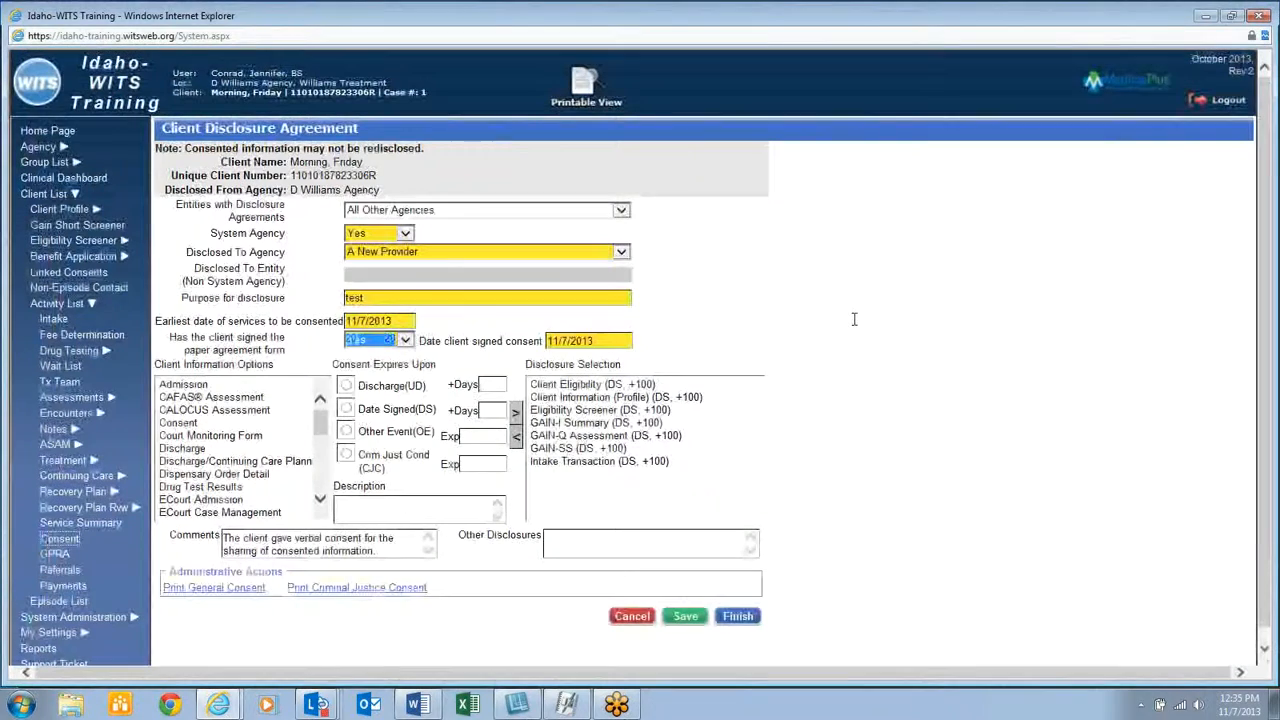
pyautogui.click(686, 616)
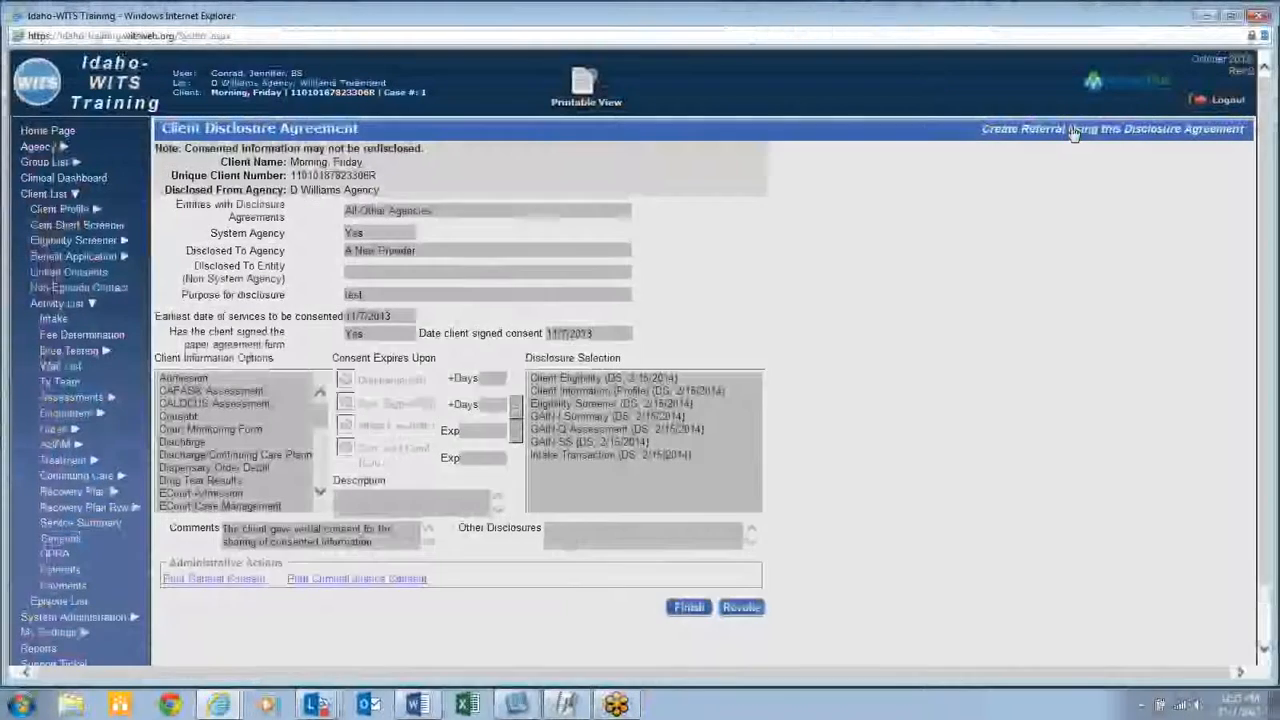
pyautogui.click(1073, 130)
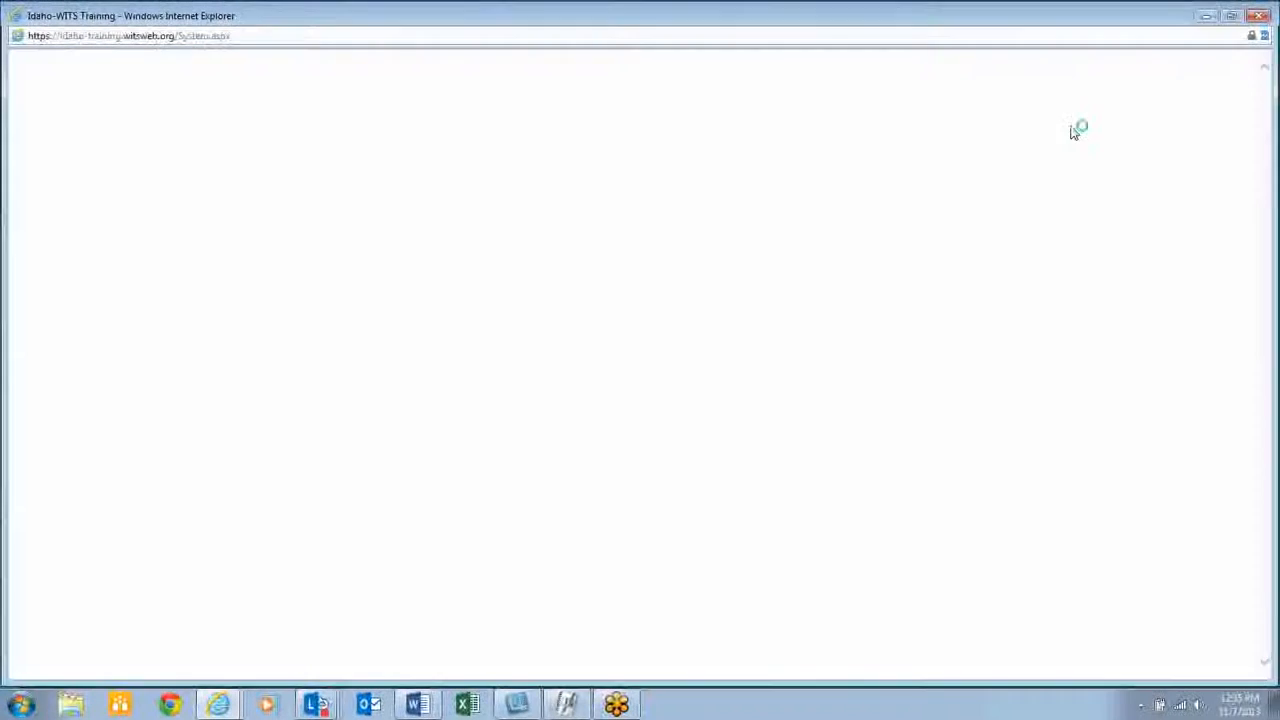
# Set referral reason to service not available here, consent required and verified Yes, continue episode No
pyautogui.click(336, 285)
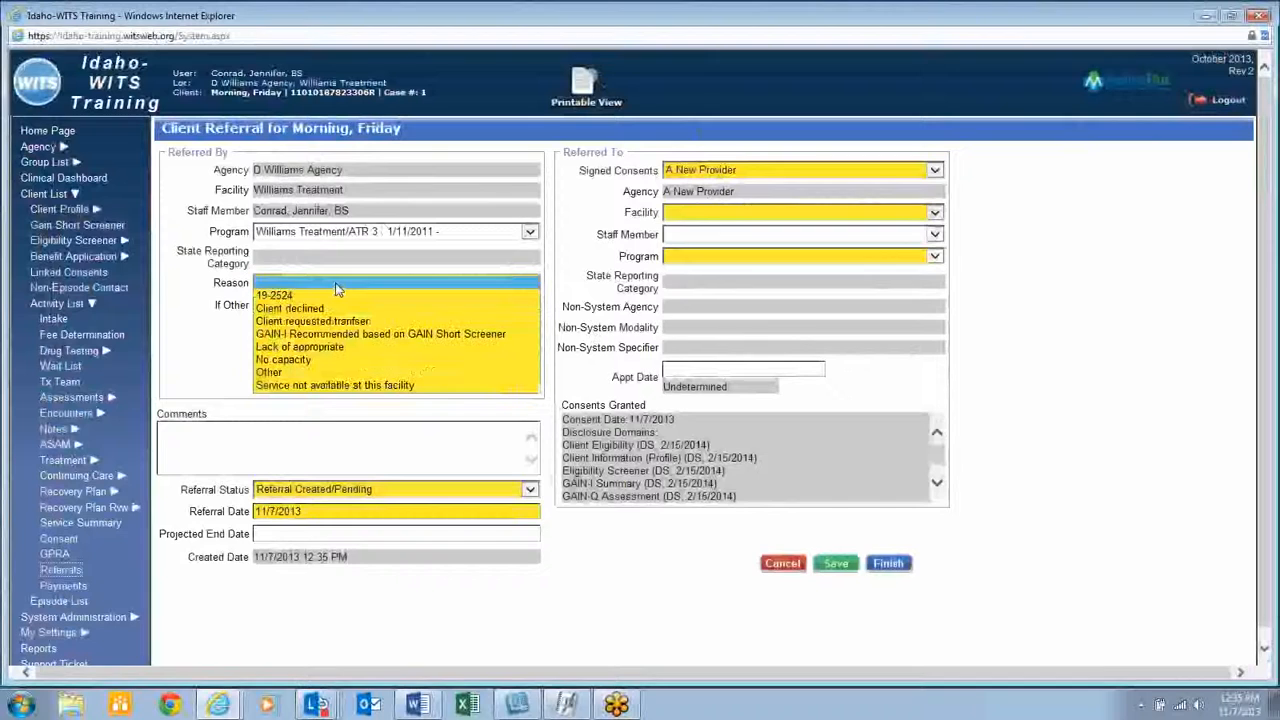
pyautogui.click(330, 385)
pyautogui.click(477, 330)
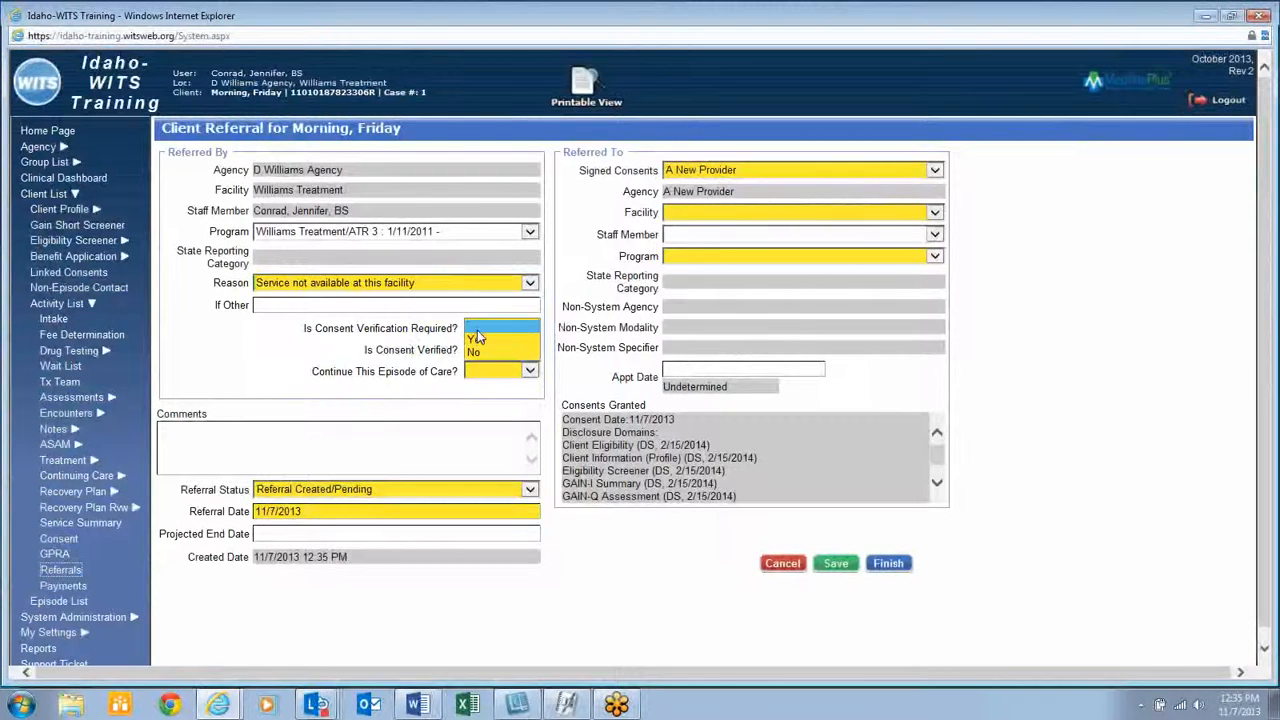
pyautogui.press('y')
pyautogui.press('Tab')
pyautogui.press('y')
pyautogui.press('Tab')
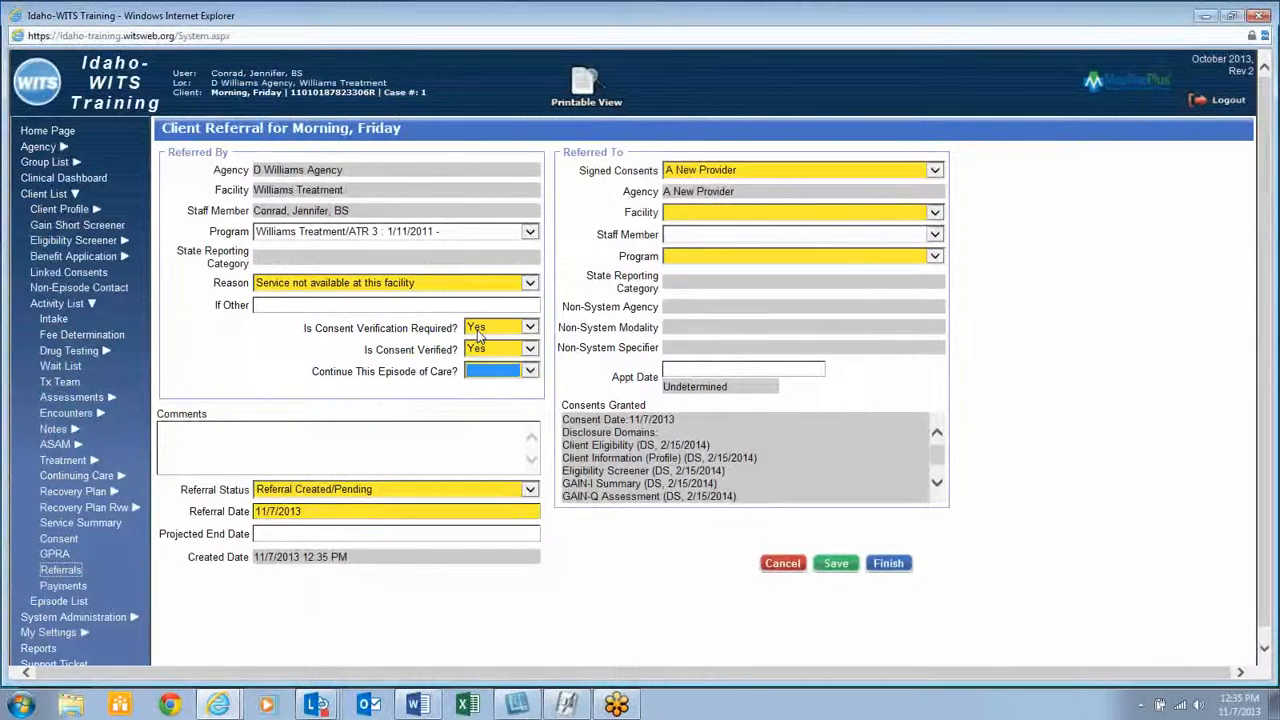
pyautogui.press('n')
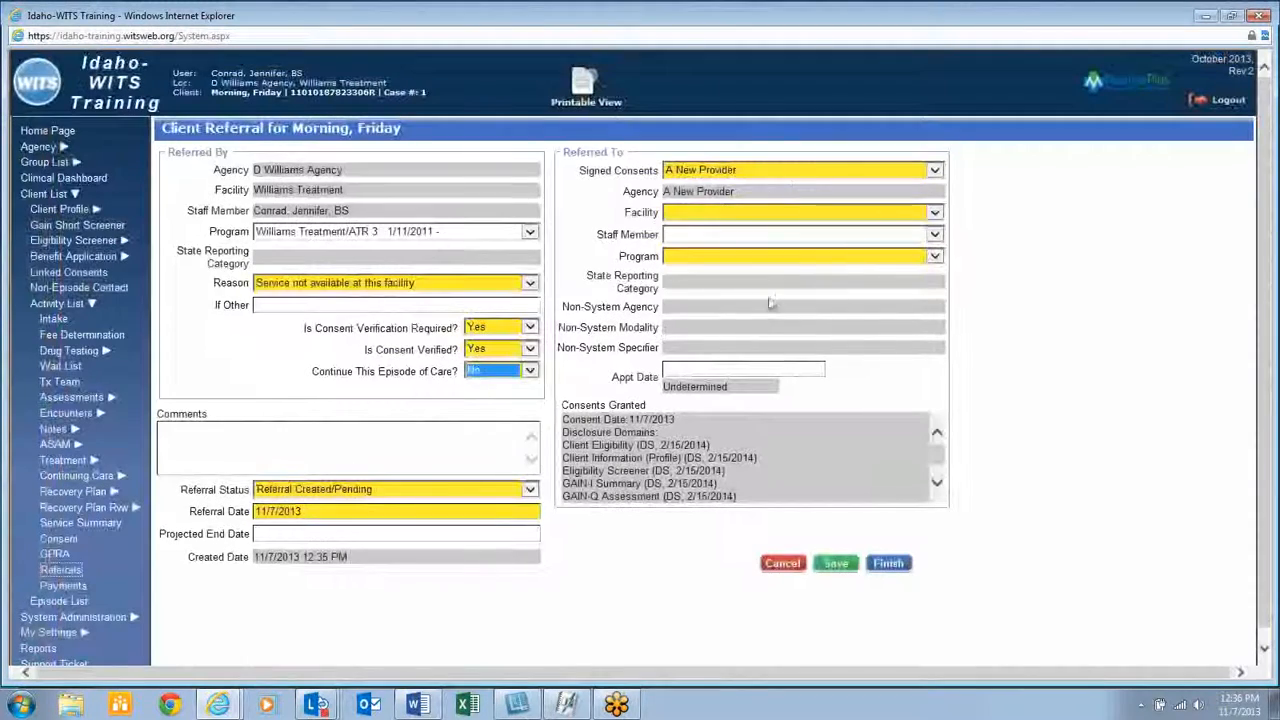
# Refer to Provider Facility's ATR 3 program, save the referral, and go to Authorizations
pyautogui.click(776, 213)
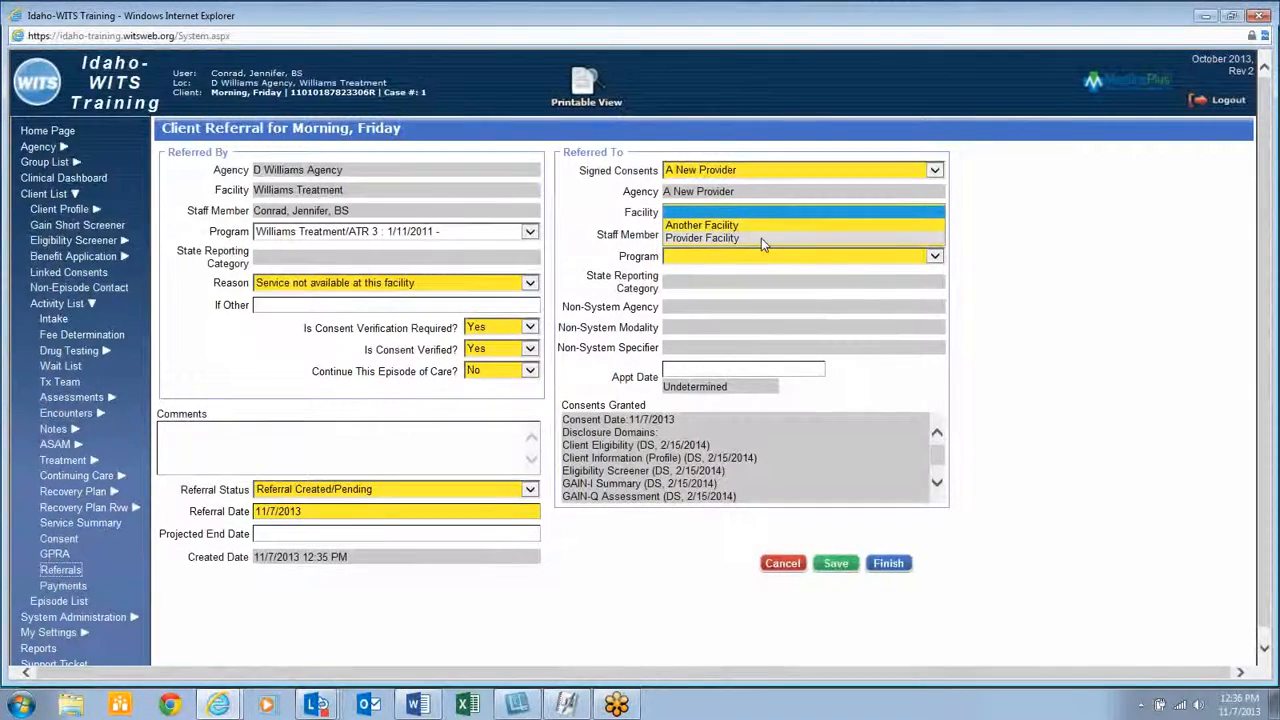
pyautogui.click(761, 238)
pyautogui.click(757, 258)
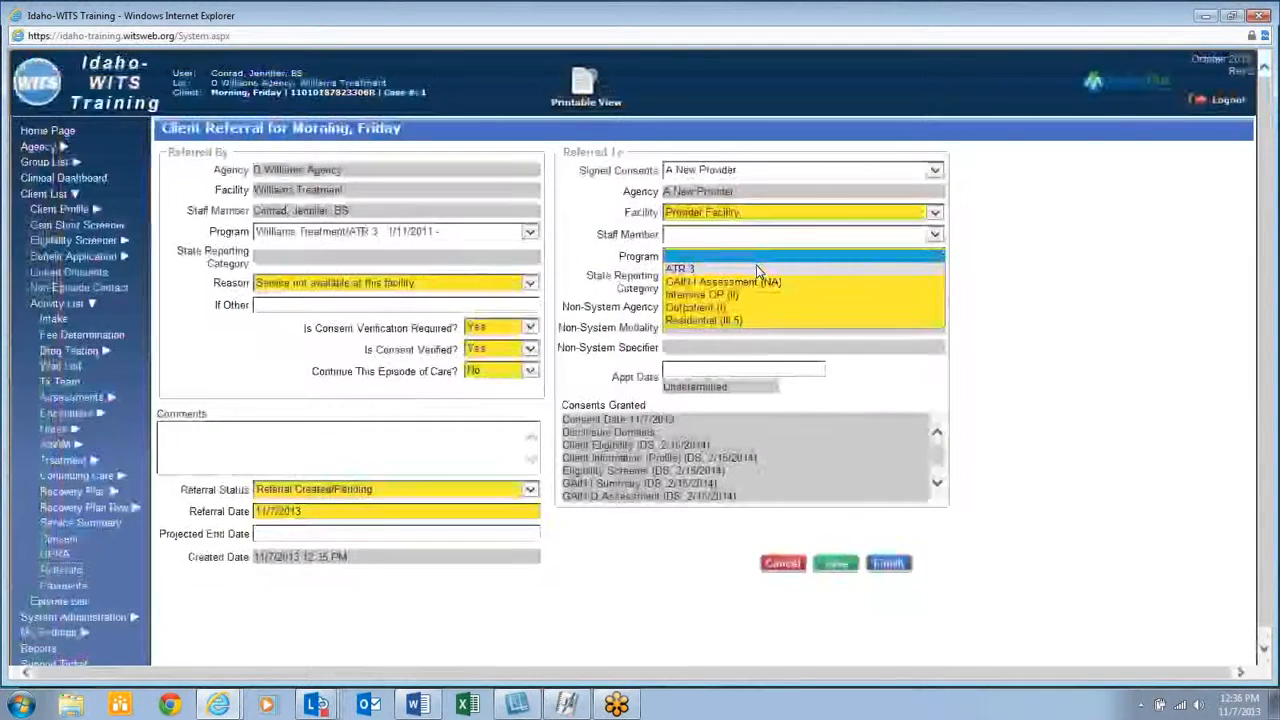
pyautogui.click(757, 269)
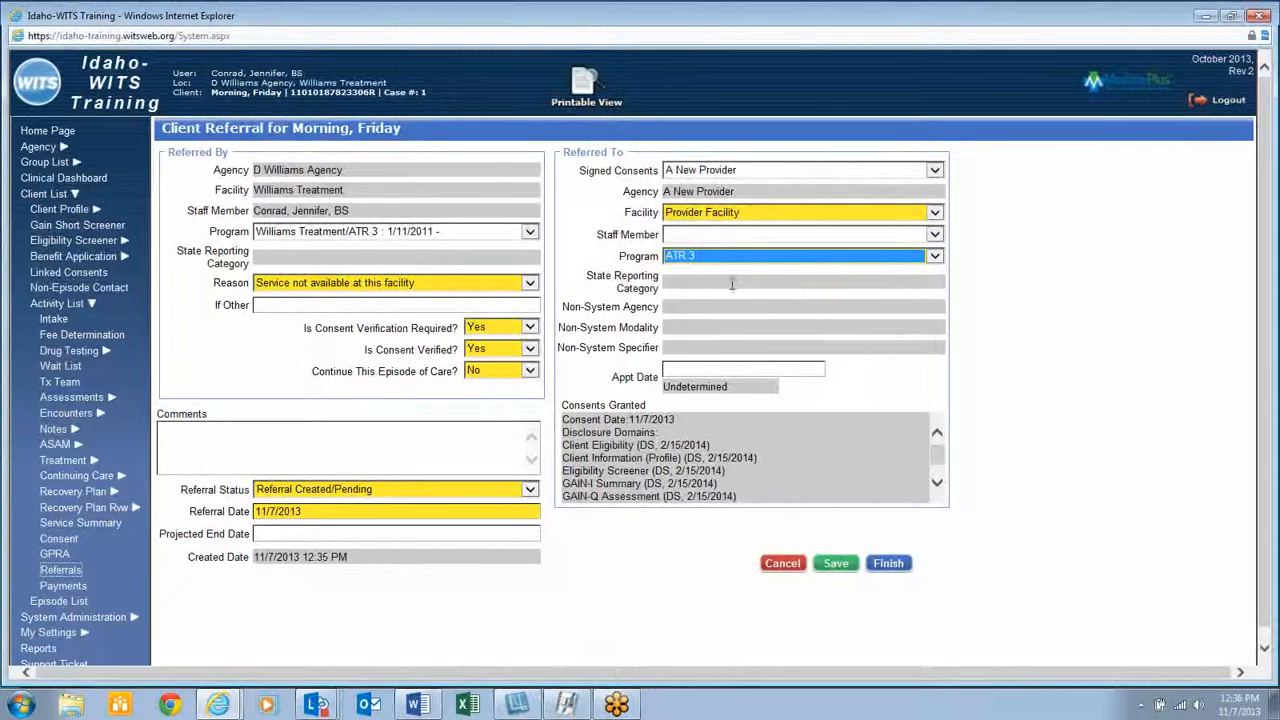
pyautogui.click(836, 564)
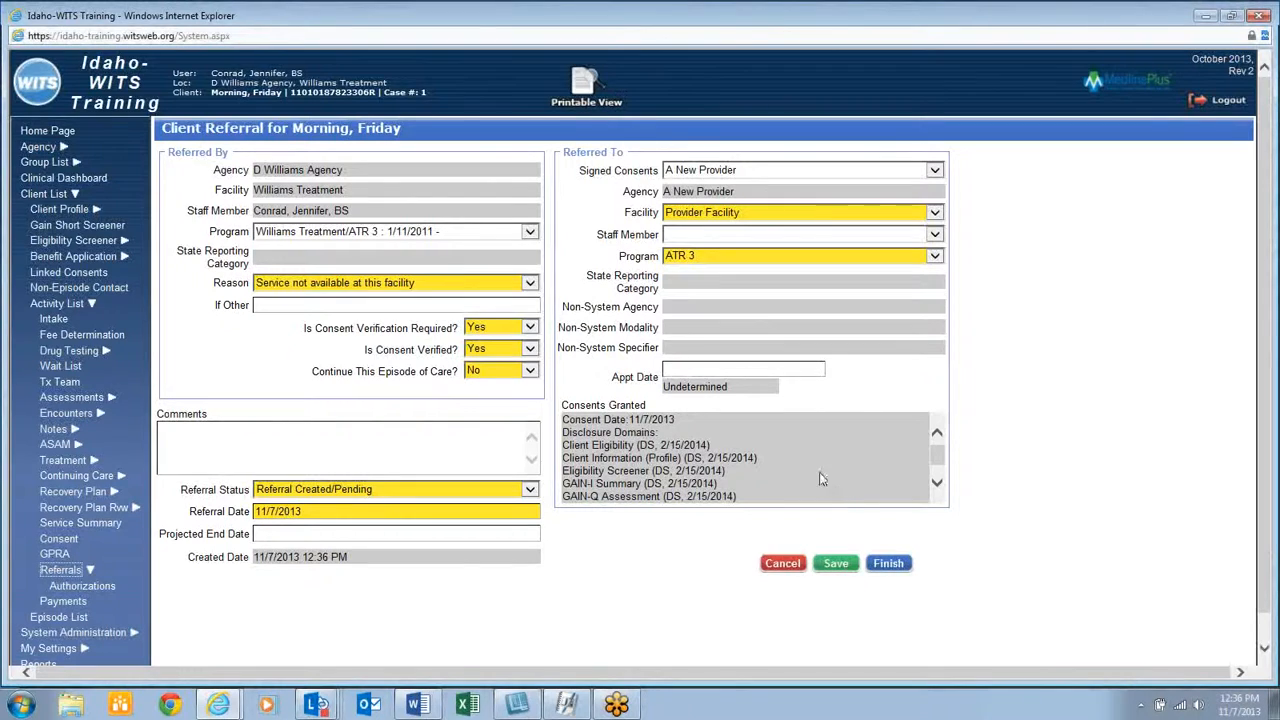
pyautogui.click(104, 588)
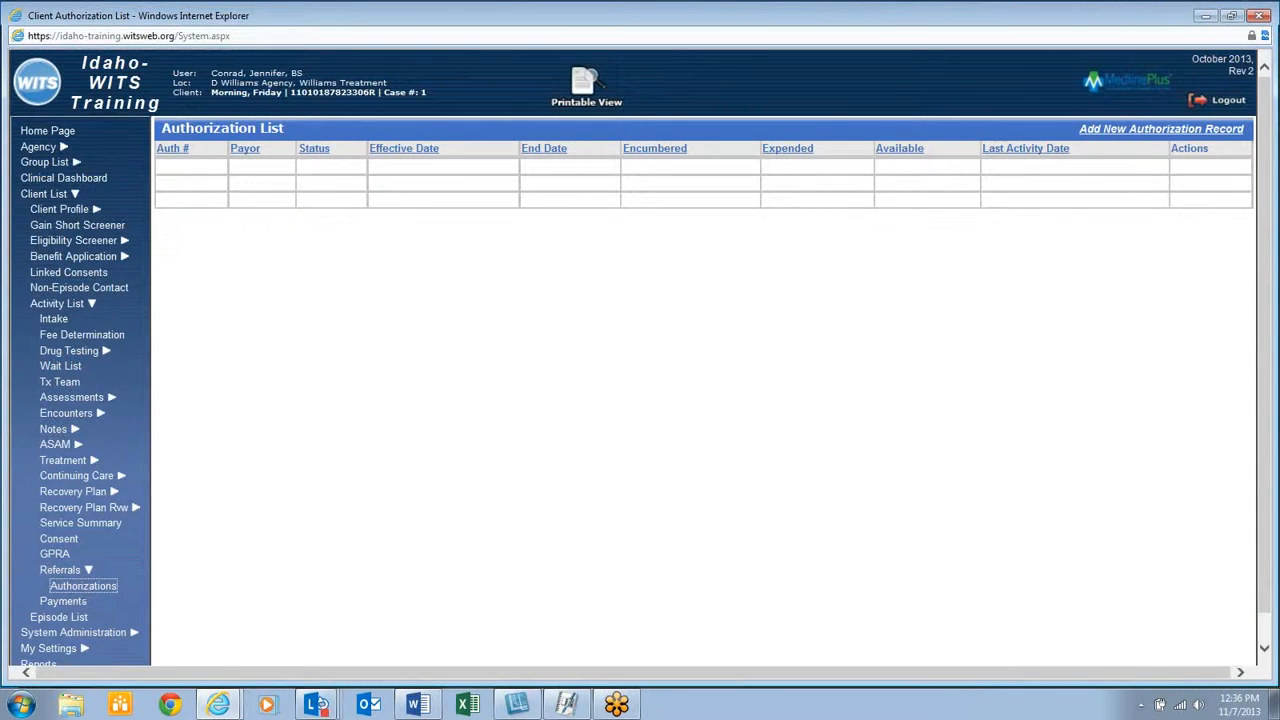
# Add a provisional ATR 3 authorization under the 7/1/2013–6/30/2014 contract, effective 11/7/2013 to 6/30/2014
pyautogui.click(1200, 130)
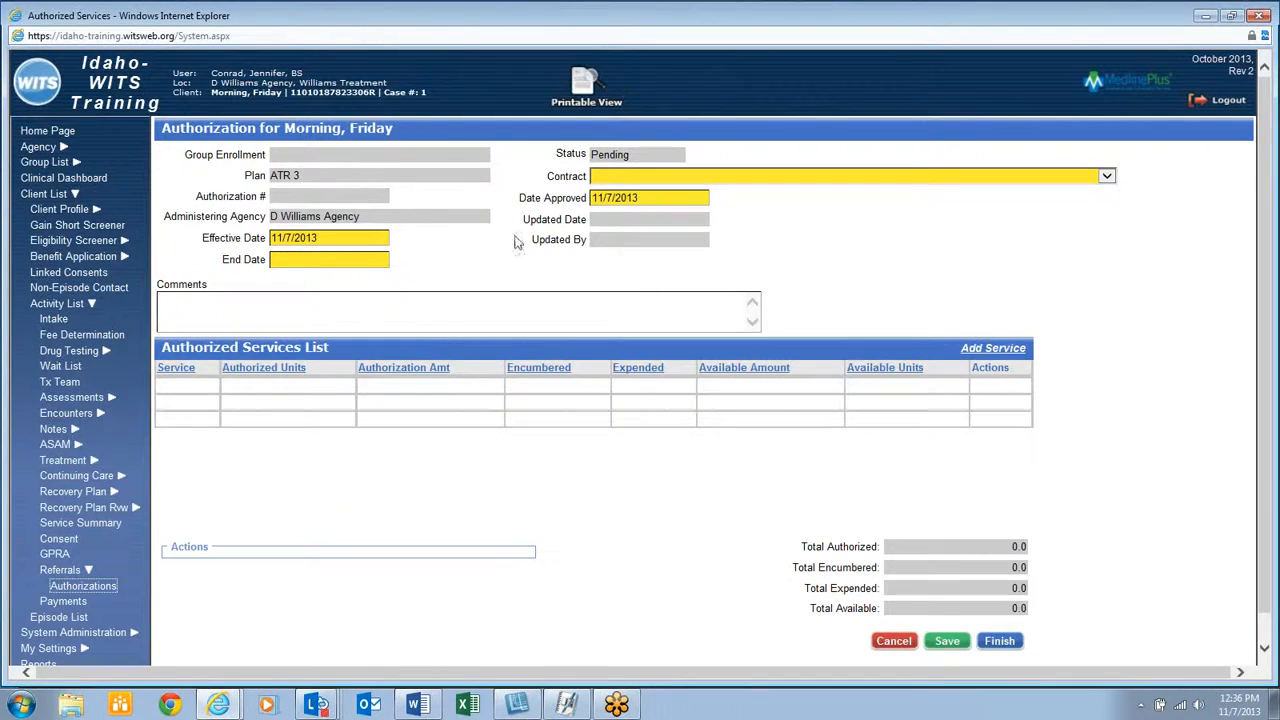
pyautogui.click(360, 258)
pyautogui.write('12/31/13')
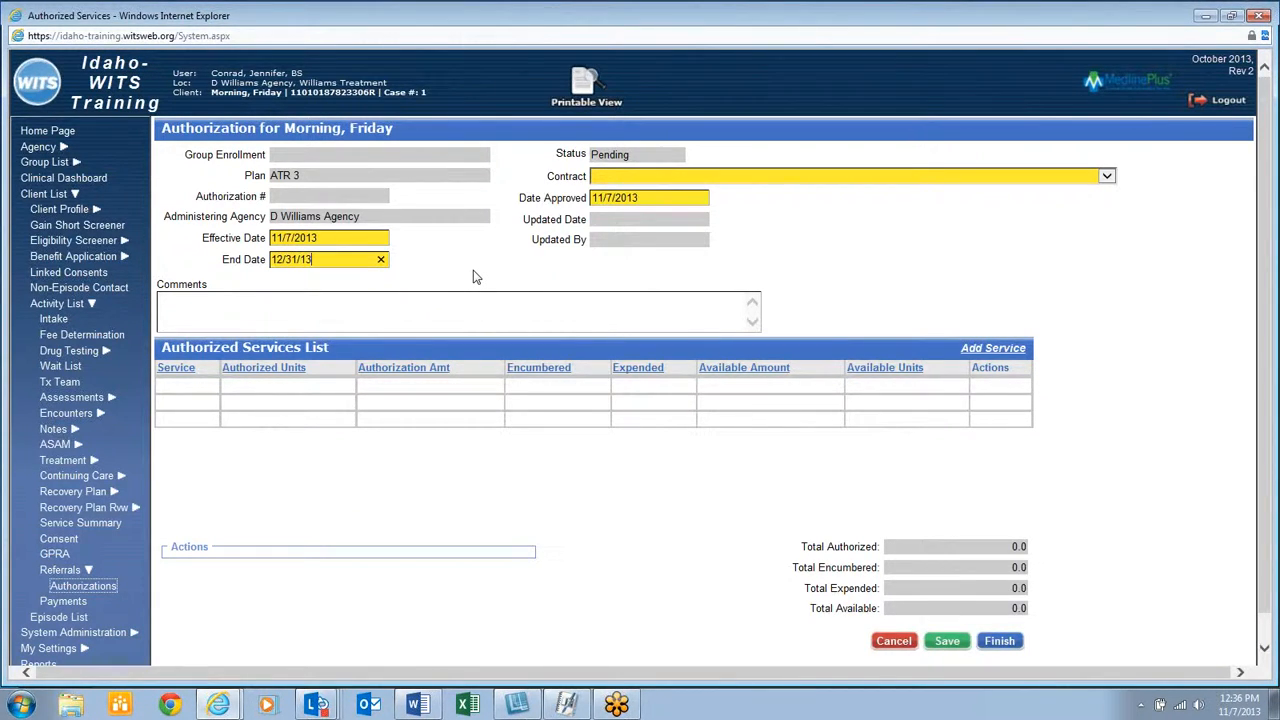
pyautogui.click(598, 178)
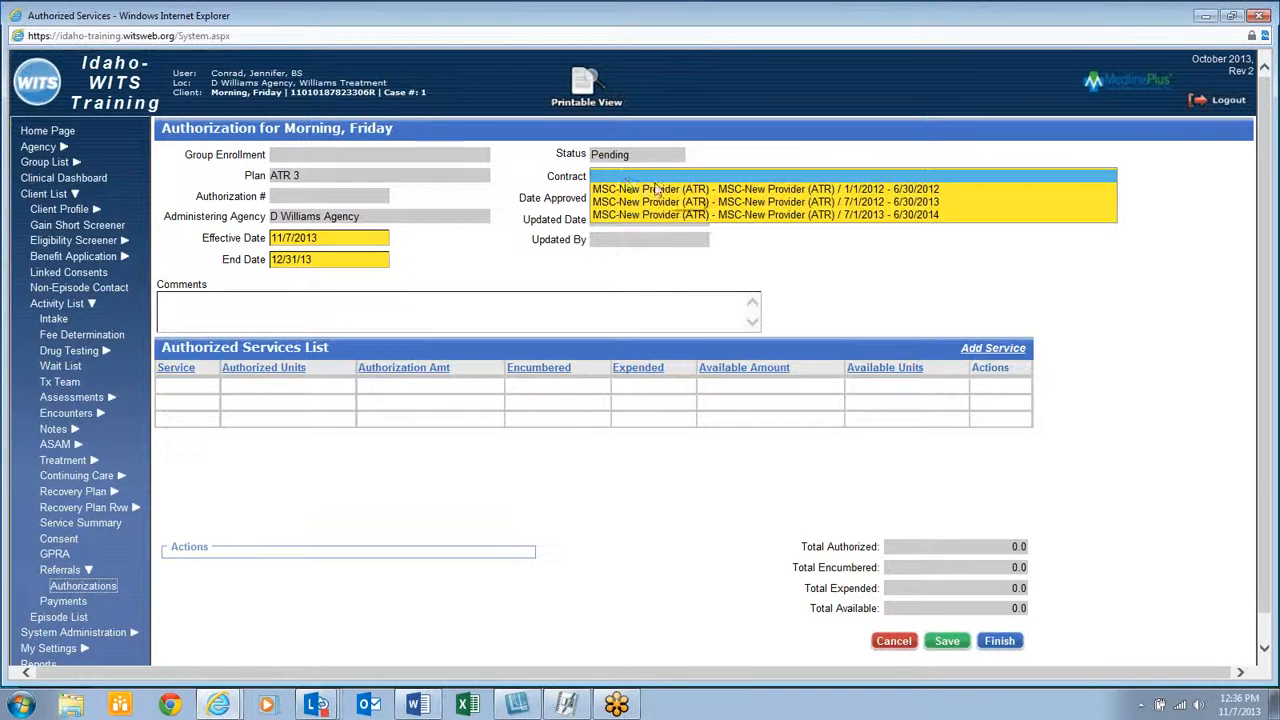
pyautogui.click(720, 214)
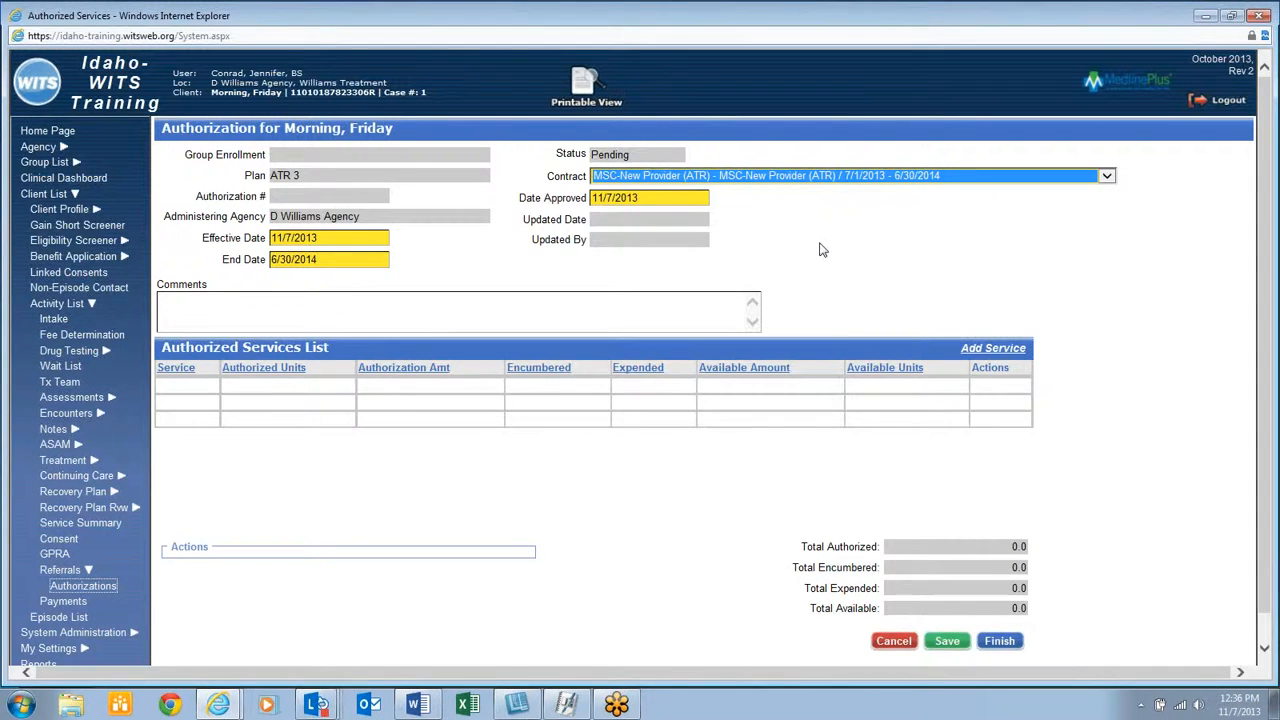
pyautogui.click(947, 640)
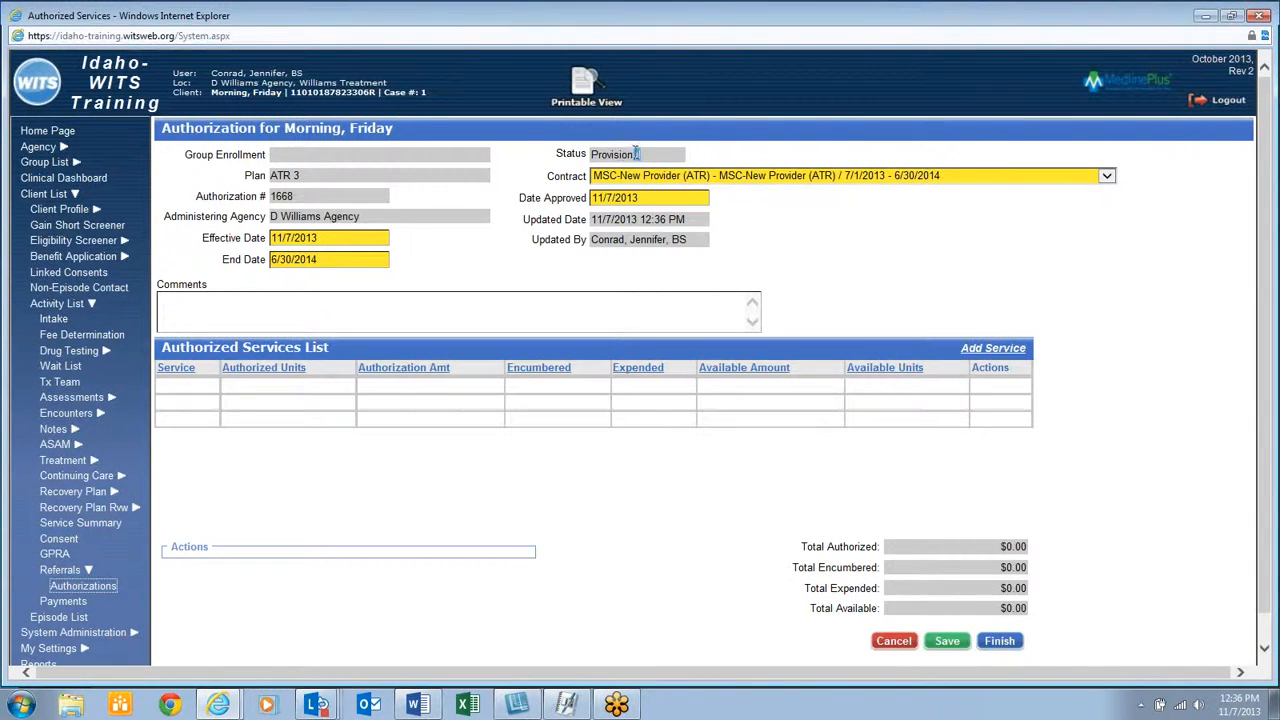
pyautogui.moveTo(636, 153); pyautogui.dragTo(577, 148)
pyautogui.click(668, 158)
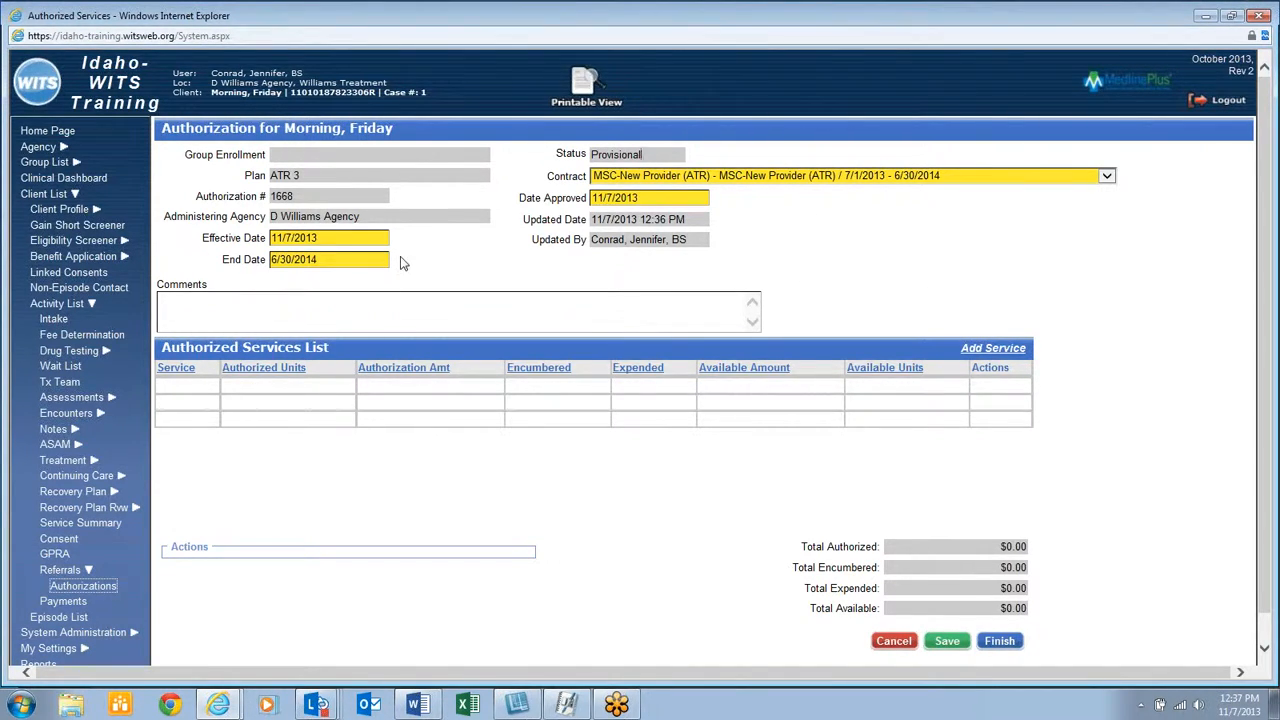
# Add a service line set to Case Management, since the transportation services are expired, with 1 authorized unit
pyautogui.click(1006, 354)
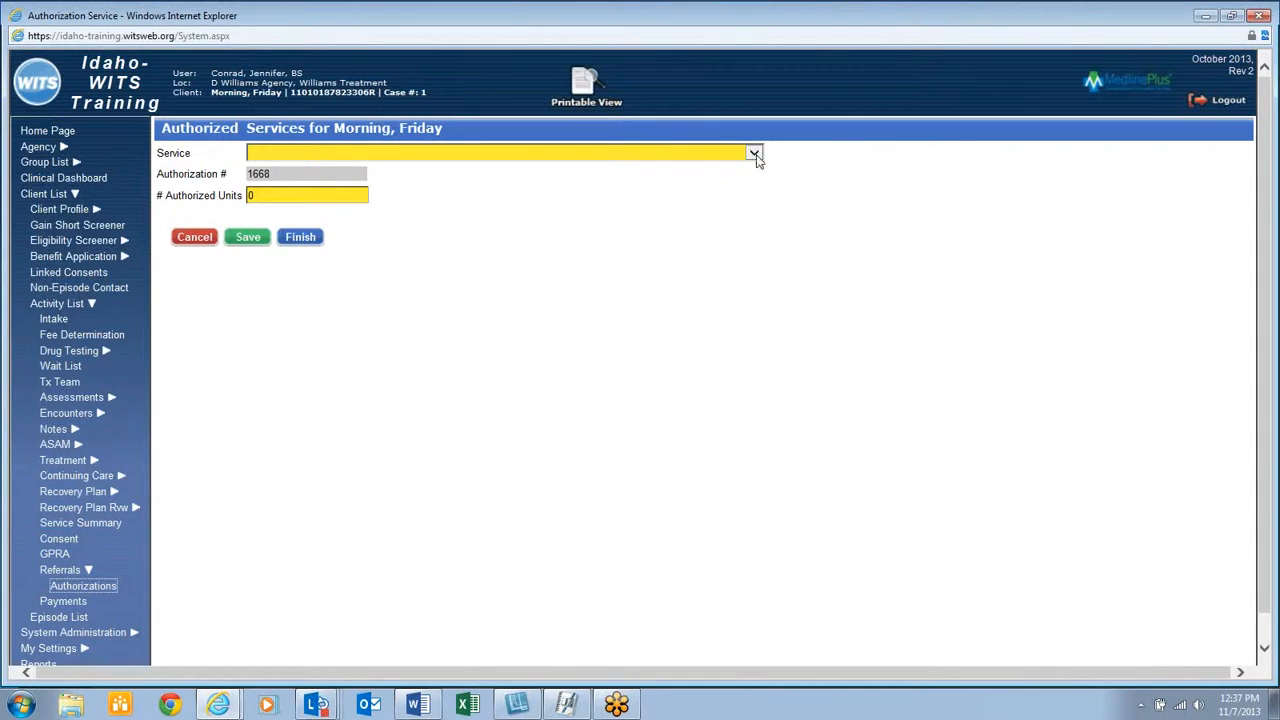
pyautogui.click(754, 155)
pyautogui.click(657, 163)
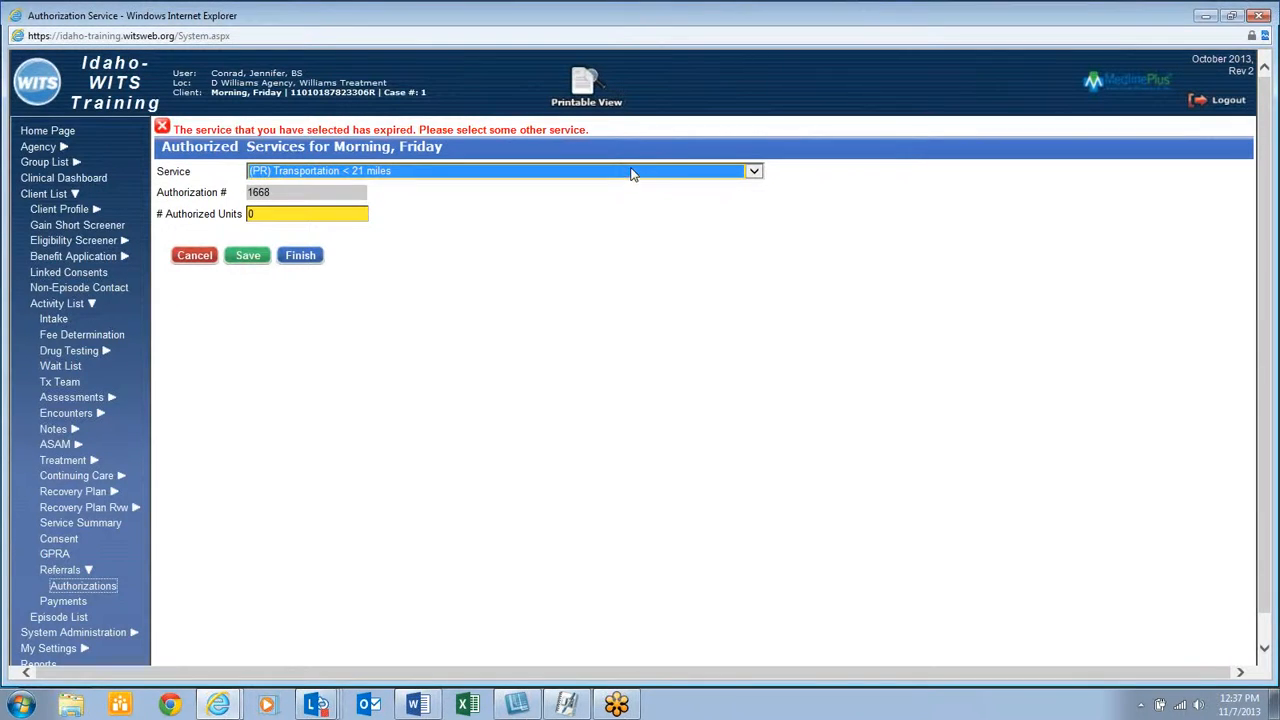
pyautogui.click(631, 174)
pyautogui.click(623, 185)
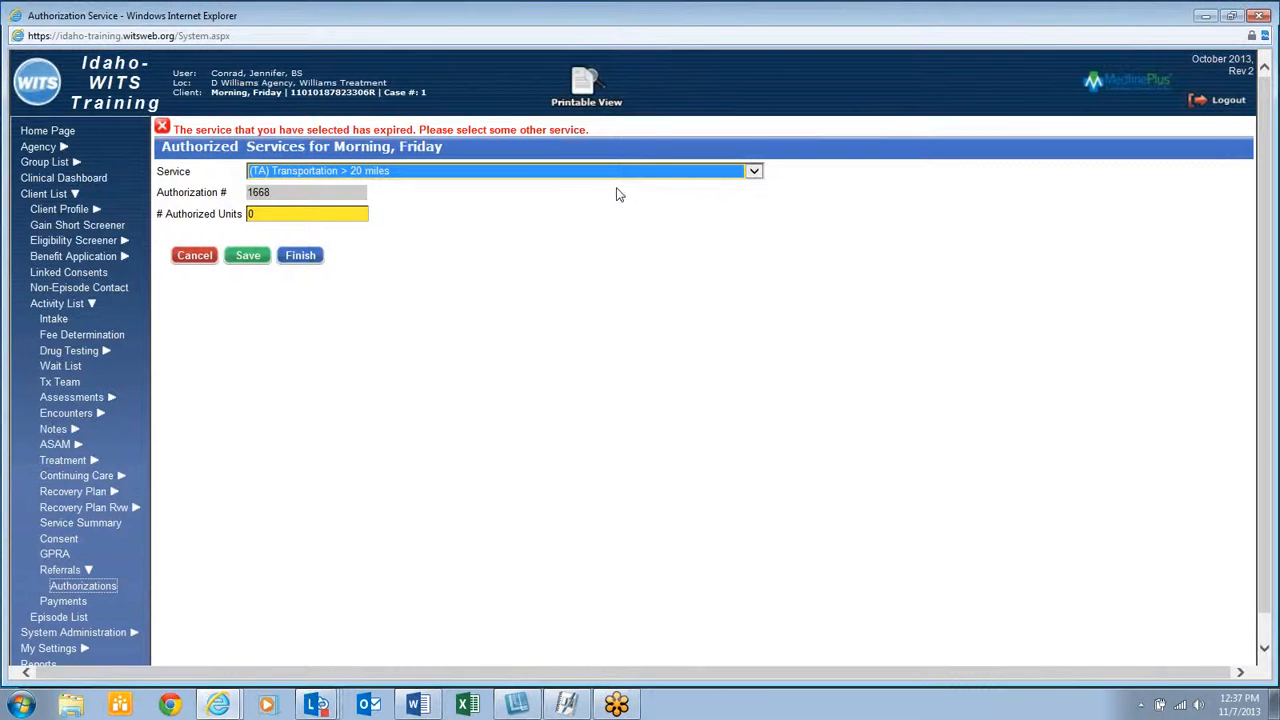
pyautogui.click(556, 176)
pyautogui.click(552, 188)
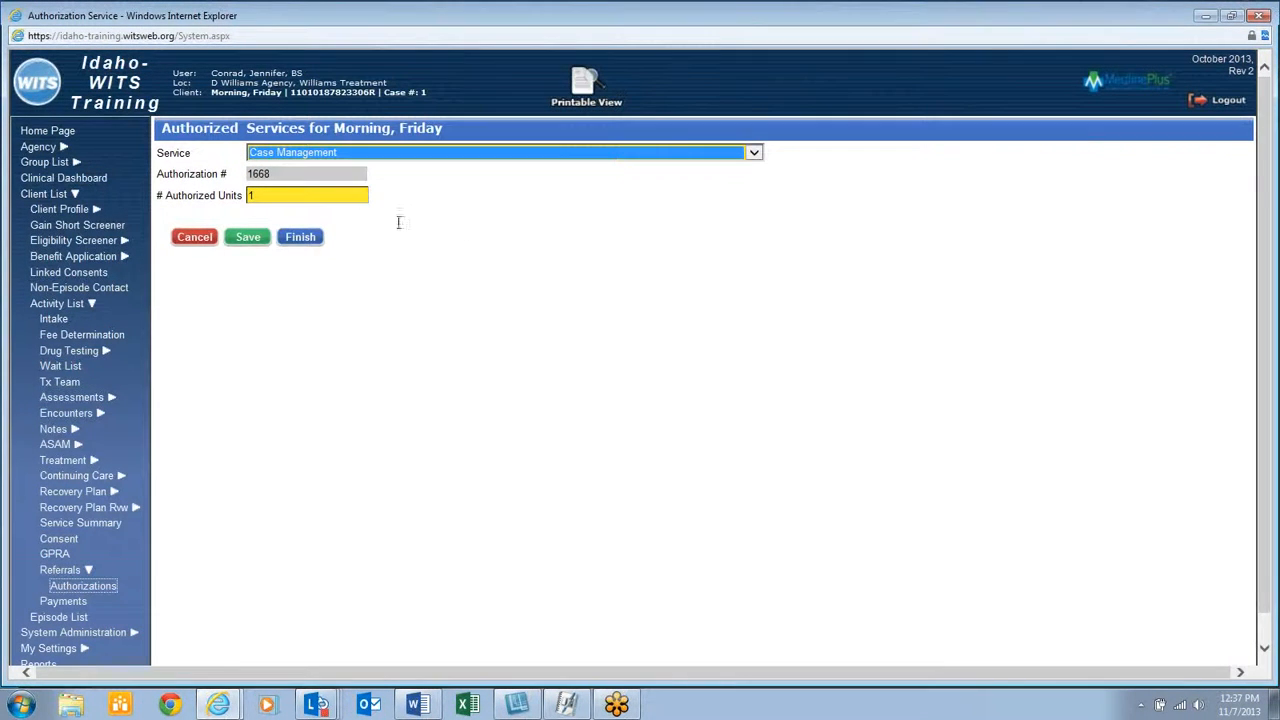
pyautogui.click(335, 196)
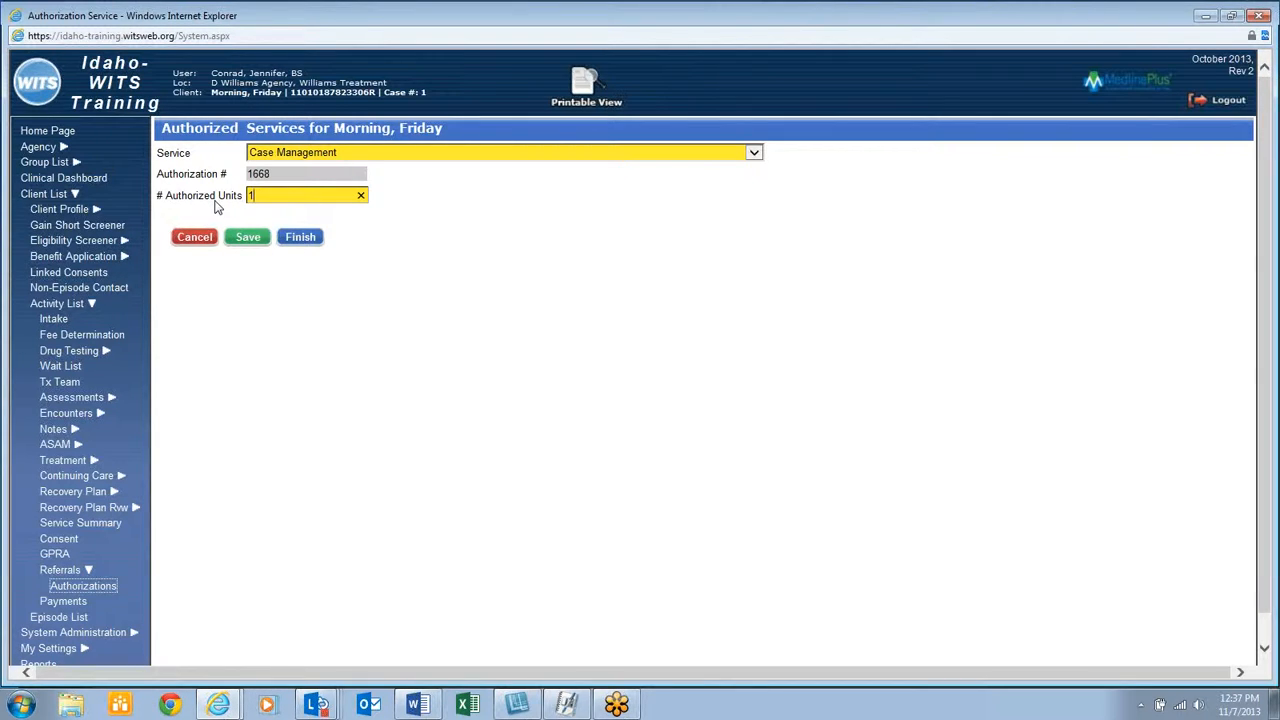
pyautogui.click(420, 155)
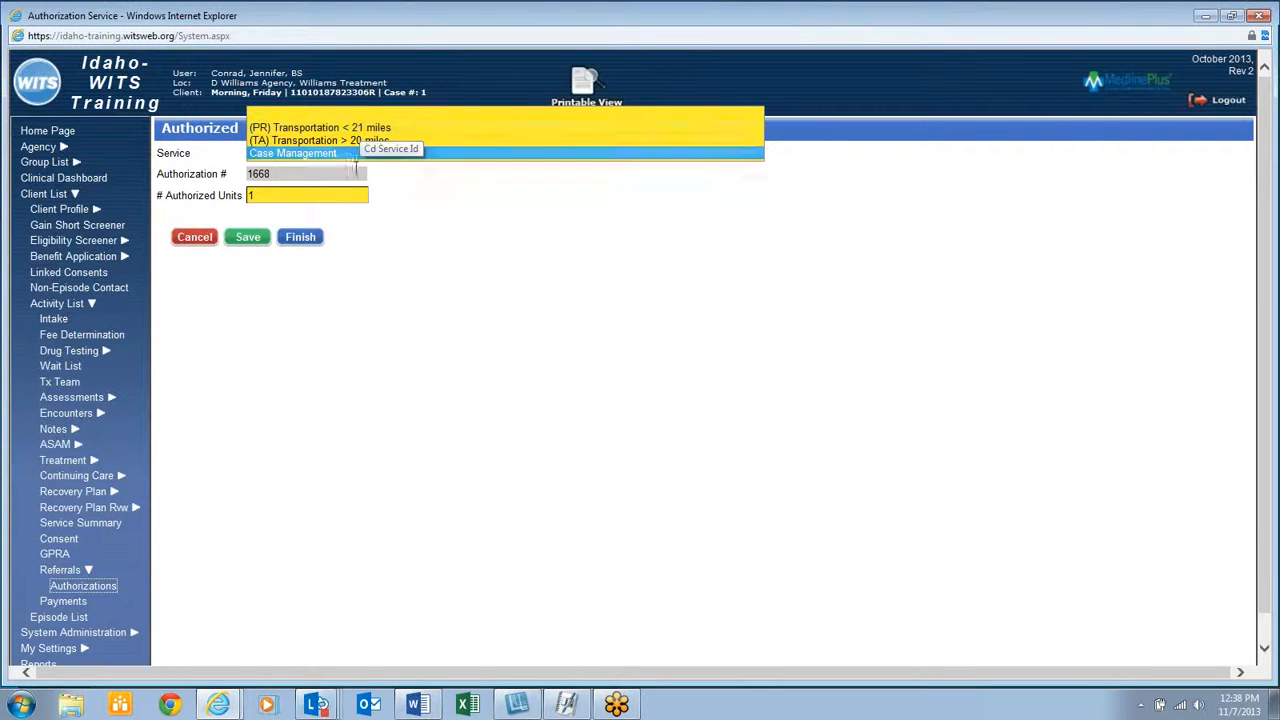
pyautogui.click(373, 152)
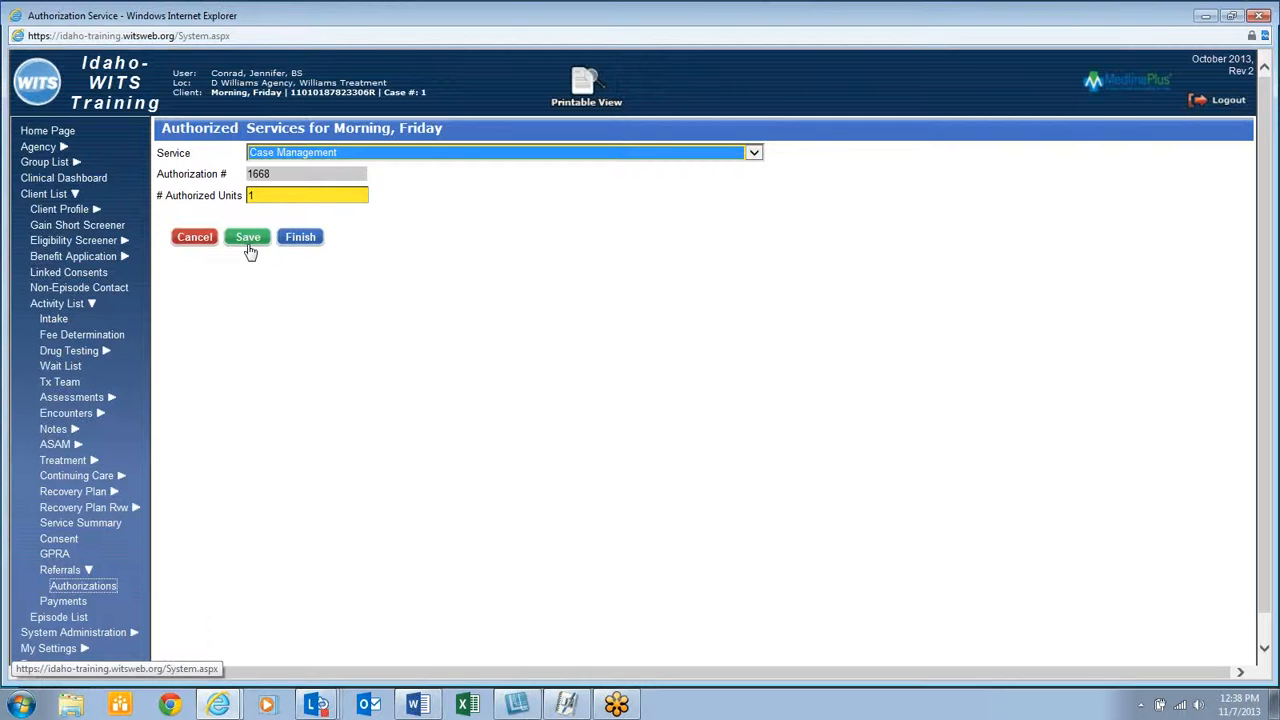
# Finish the Case Management service so the authorization lists 1 unit at $50.00 authorized and available
pyautogui.click(316, 243)
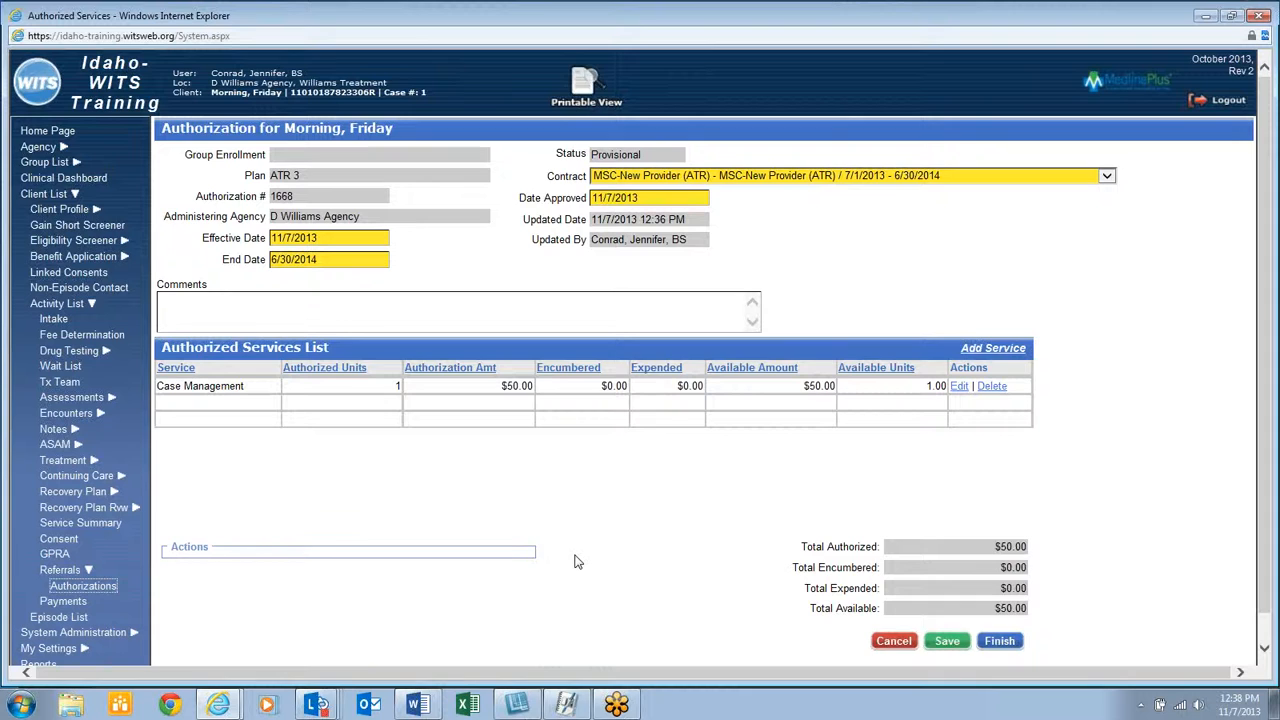
pyautogui.scroll(-1, 575, 562)
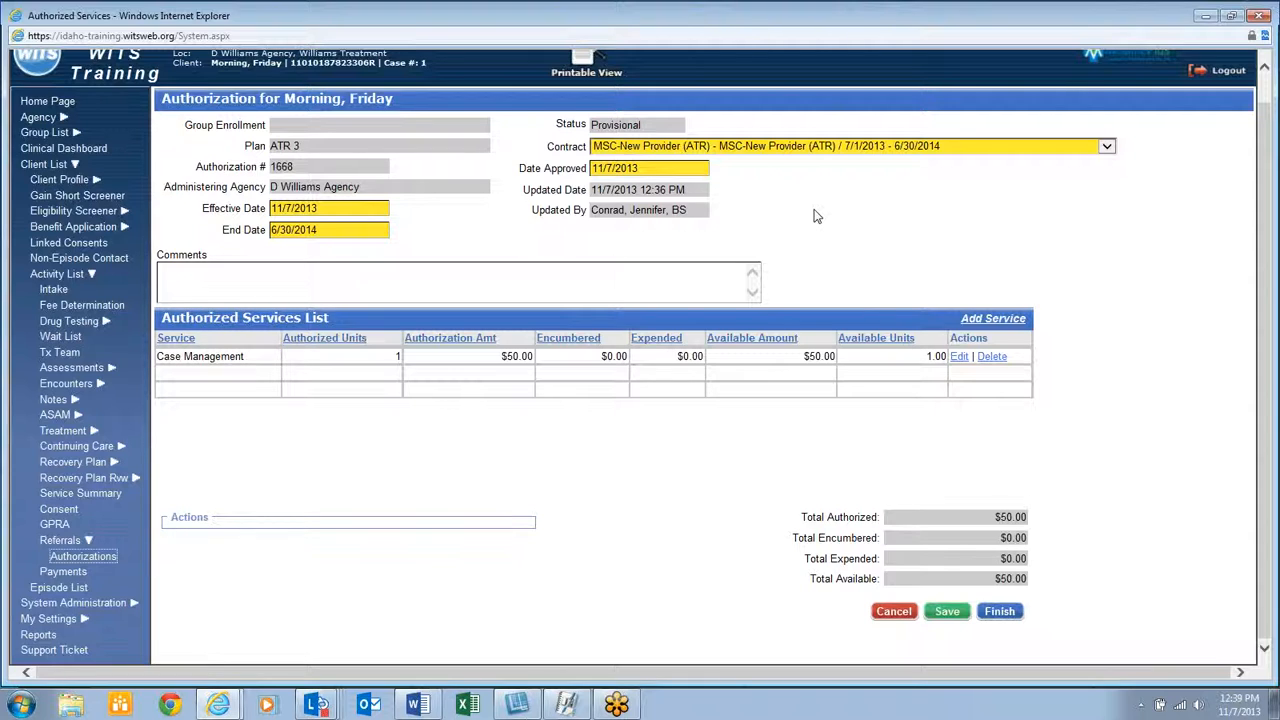
# Finish the authorization to return to the Authorization List, with provisional authorization 1668 at $50.00 available
pyautogui.click(999, 611)
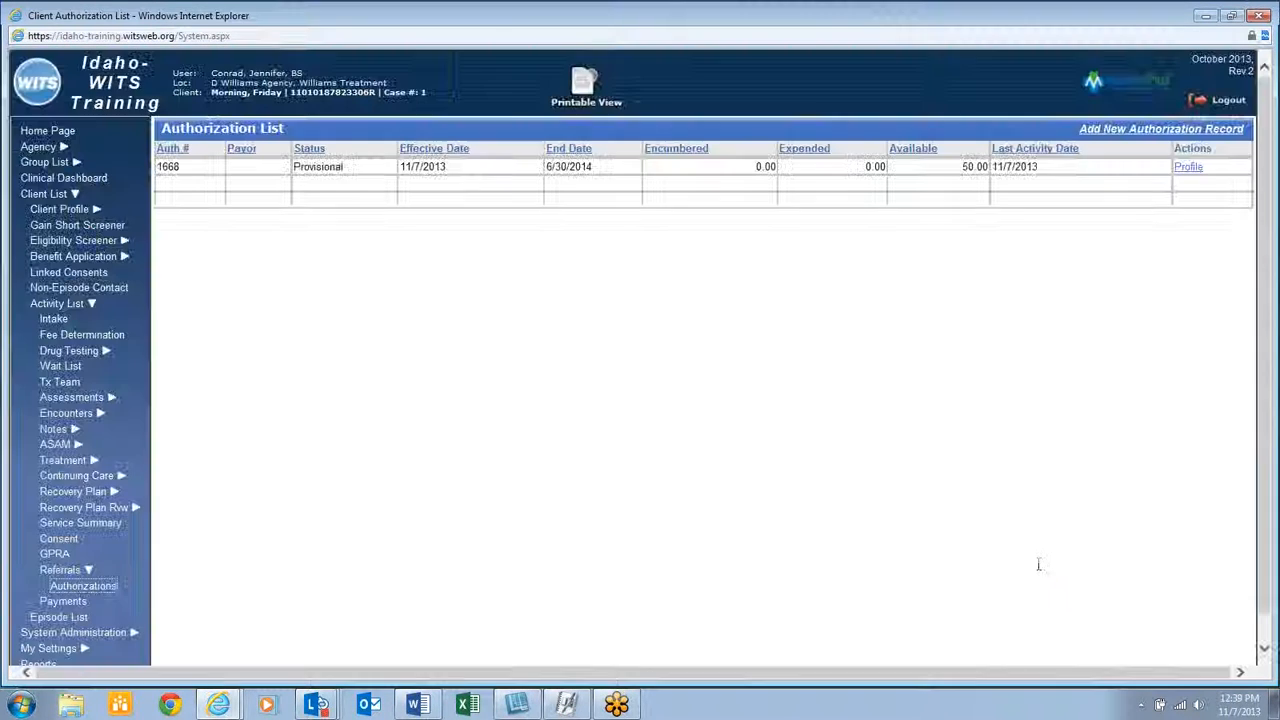